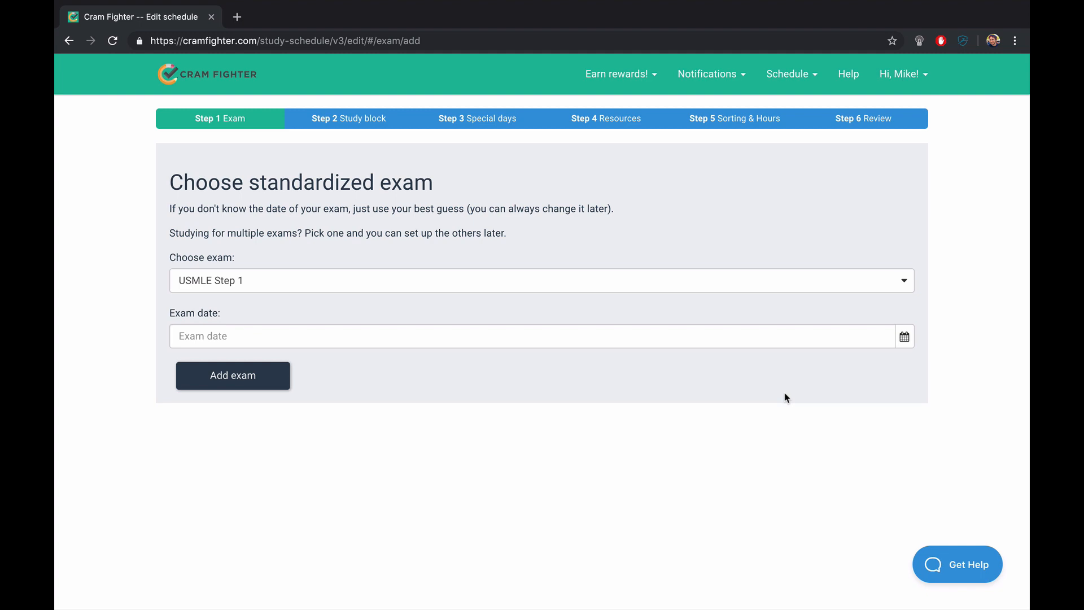
Switch to the 6-Month with FA 2019 spreadsheet in Numbers and examine its resource columns from Pathoma tasks through UWorld questions
{"action": "key", "text": "ctrl+Left"}
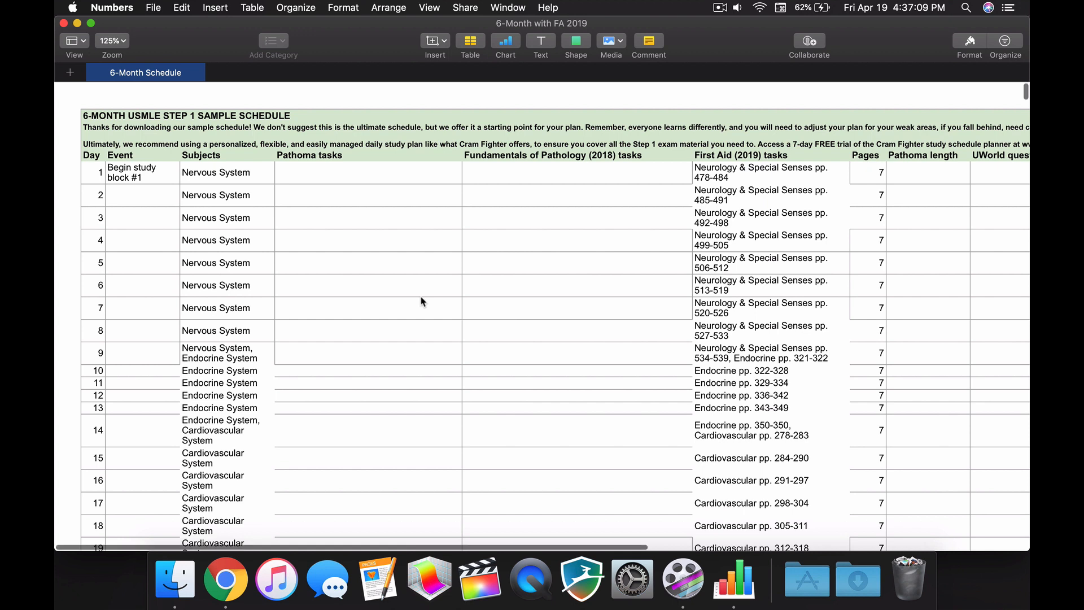
{"action": "left_click", "coordinate": [308, 163]}
{"action": "left_click", "coordinate": [557, 164]}
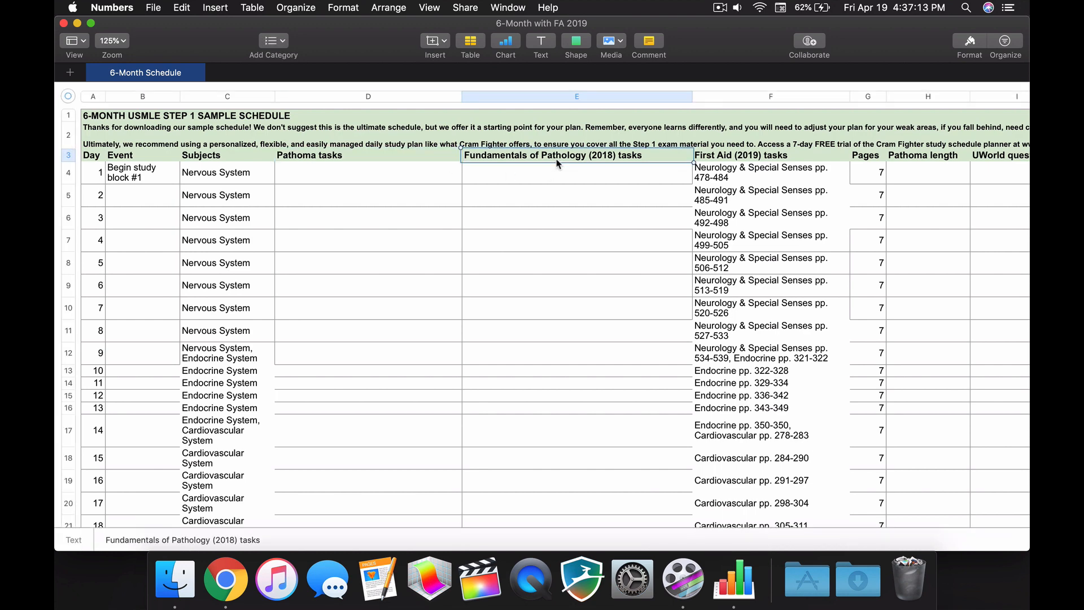
{"action": "left_click", "coordinate": [794, 163]}
{"action": "scroll", "coordinate": [832, 164], "scroll_direction": "right", "scroll_amount": 1}
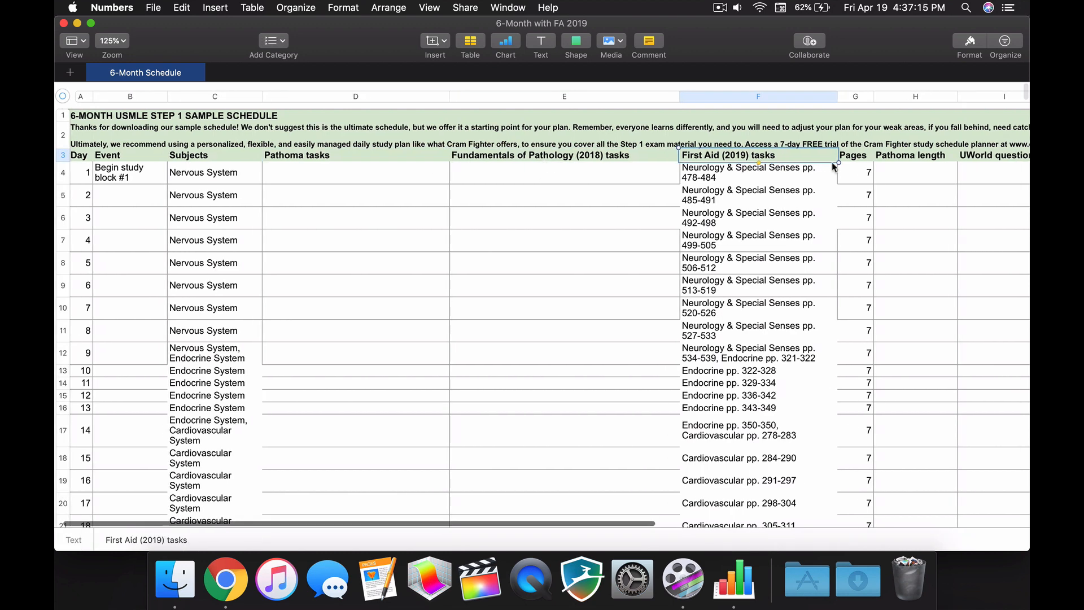
{"action": "scroll", "coordinate": [834, 167], "scroll_direction": "right", "scroll_amount": 3}
{"action": "left_click", "coordinate": [905, 157]}
{"action": "scroll", "coordinate": [636, 226], "scroll_direction": "left", "scroll_amount": 2}
{"action": "scroll", "coordinate": [635, 225], "scroll_direction": "down", "scroll_amount": 1}
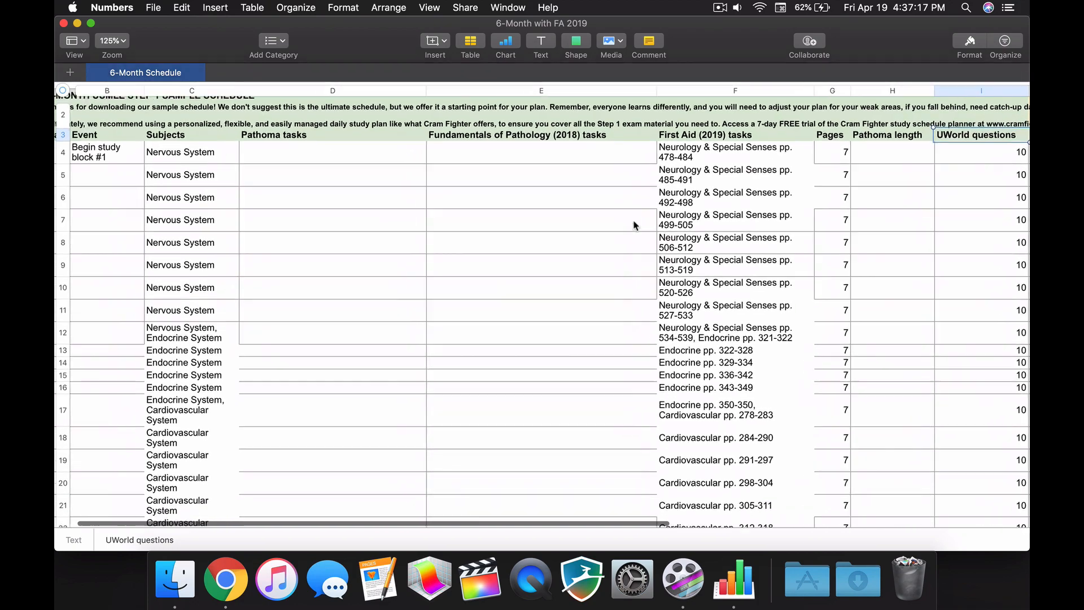
{"action": "scroll", "coordinate": [634, 226], "scroll_direction": "up", "scroll_amount": 1}
{"action": "scroll", "coordinate": [634, 225], "scroll_direction": "left", "scroll_amount": 2}
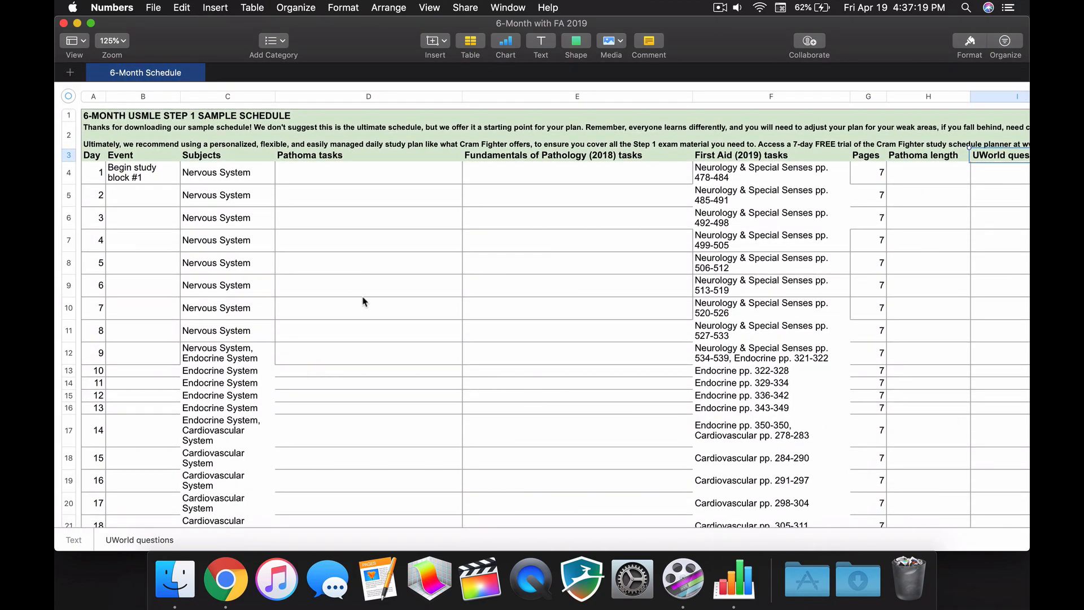
Review the study block #1 rows of the schedule, including the catch-up days, down to the start of block #2
{"action": "scroll", "coordinate": [364, 301], "scroll_direction": "down", "scroll_amount": 20}
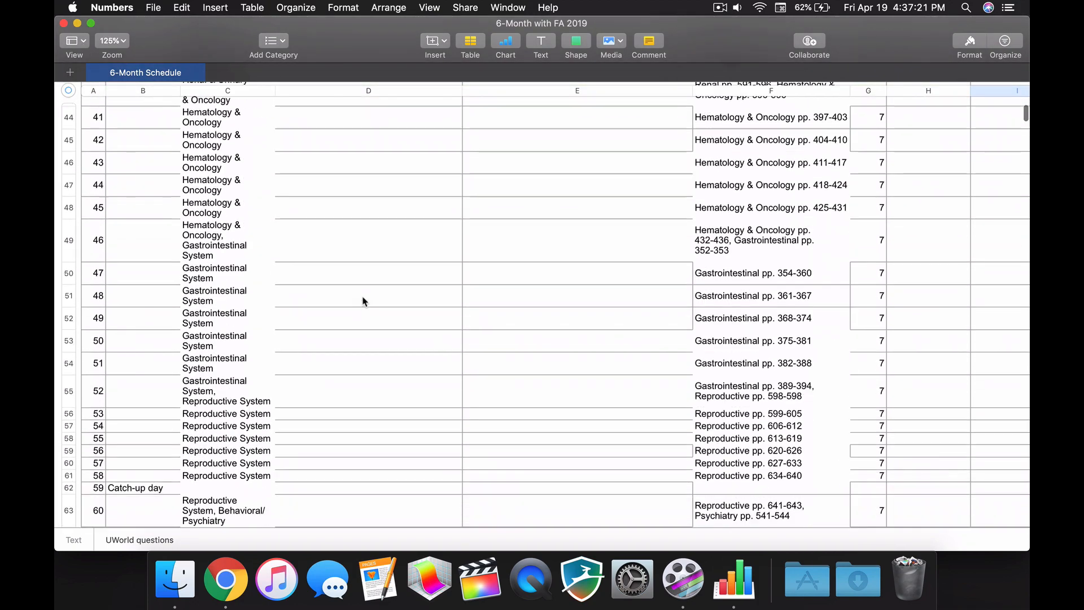
{"action": "scroll", "coordinate": [364, 301], "scroll_direction": "down", "scroll_amount": 20}
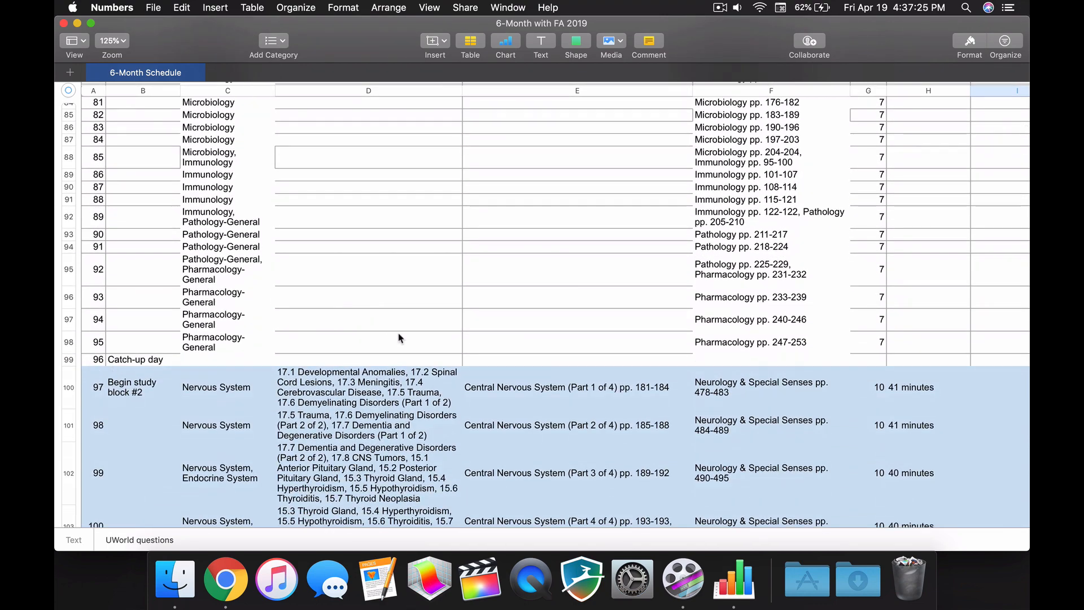
{"action": "scroll", "coordinate": [421, 226], "scroll_direction": "up", "scroll_amount": 15}
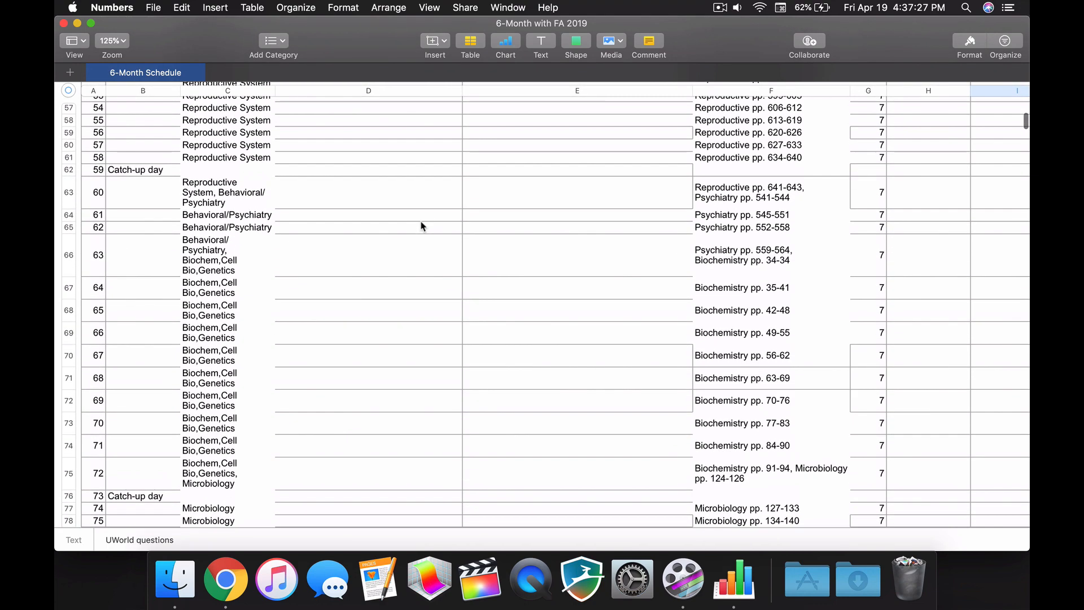
{"action": "scroll", "coordinate": [421, 226], "scroll_direction": "up", "scroll_amount": 10}
{"action": "scroll", "coordinate": [421, 226], "scroll_direction": "down", "scroll_amount": 9}
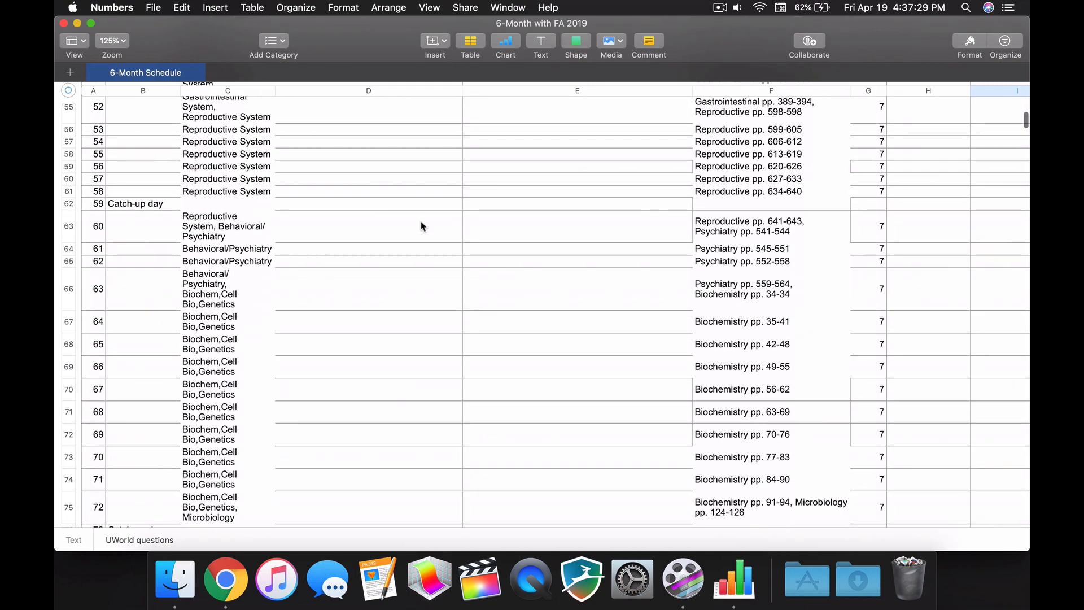
{"action": "scroll", "coordinate": [421, 226], "scroll_direction": "down", "scroll_amount": 12}
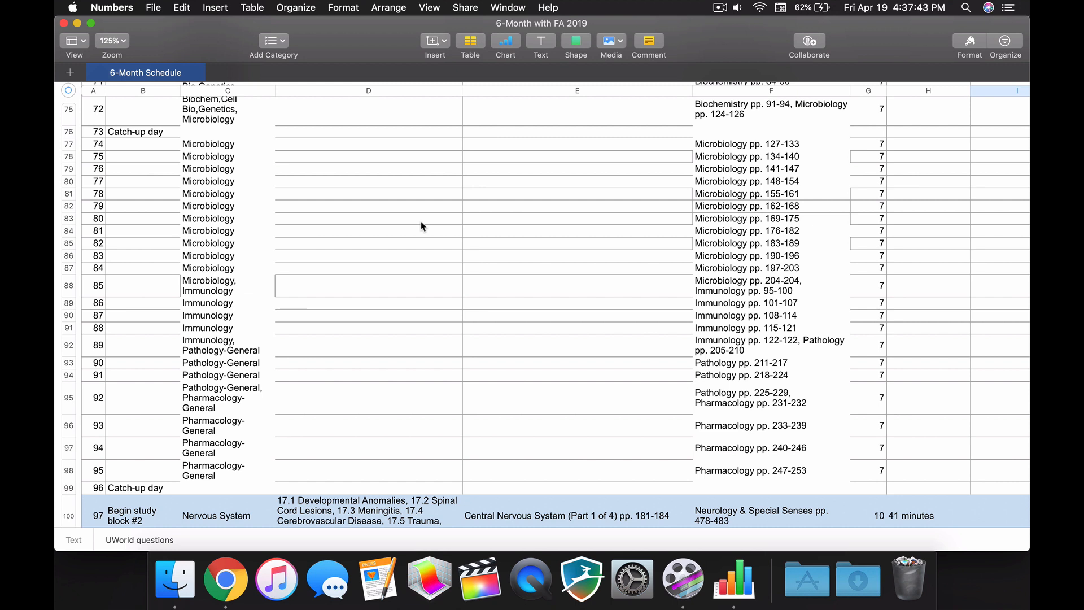
{"action": "scroll", "coordinate": [420, 226], "scroll_direction": "up", "scroll_amount": 10}
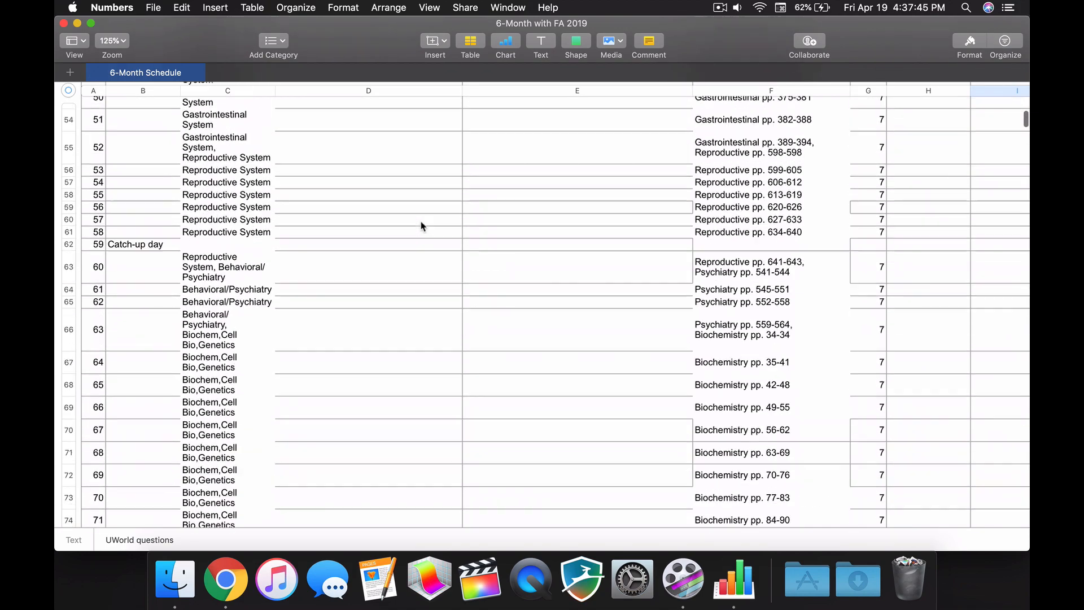
{"action": "scroll", "coordinate": [421, 226], "scroll_direction": "up", "scroll_amount": 15}
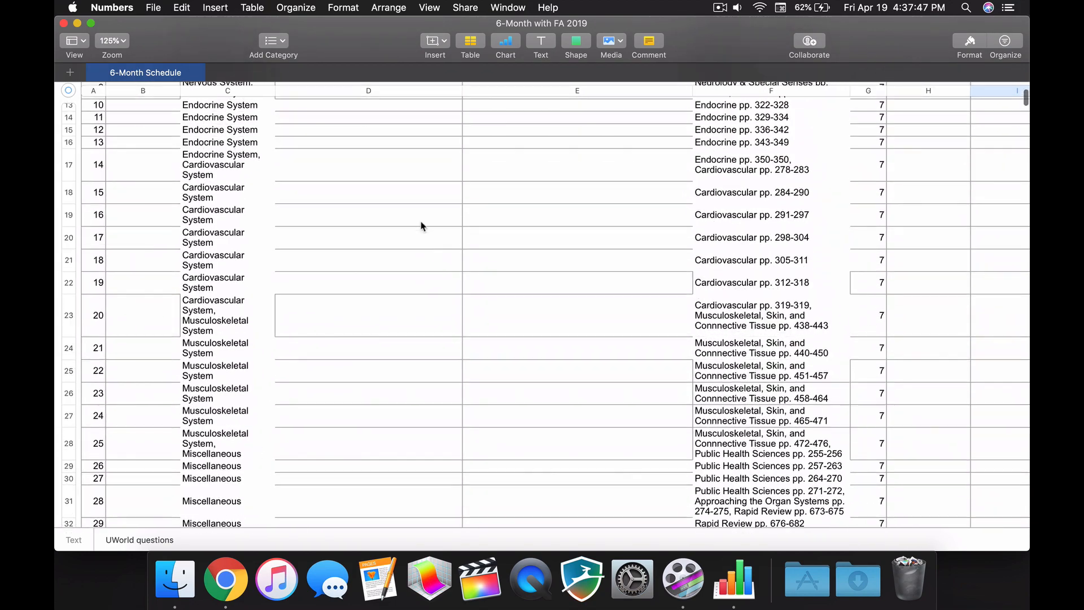
{"action": "scroll", "coordinate": [421, 226], "scroll_direction": "up", "scroll_amount": 6}
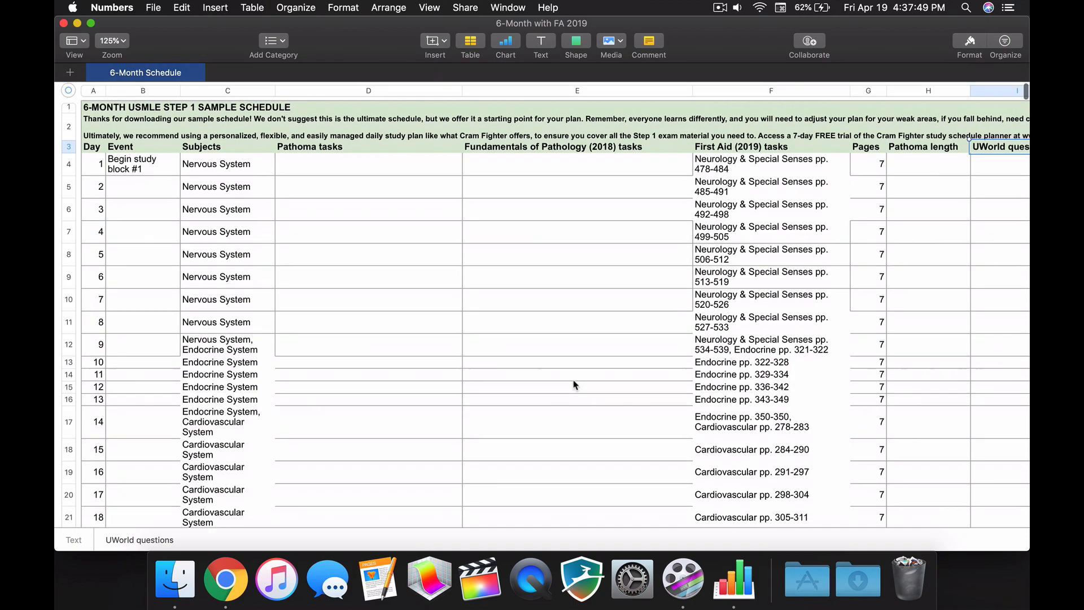
Review the rows of study block #2 starting at day 97 and study block #3 starting at day 153
{"action": "scroll", "coordinate": [574, 385], "scroll_direction": "down", "scroll_amount": 15}
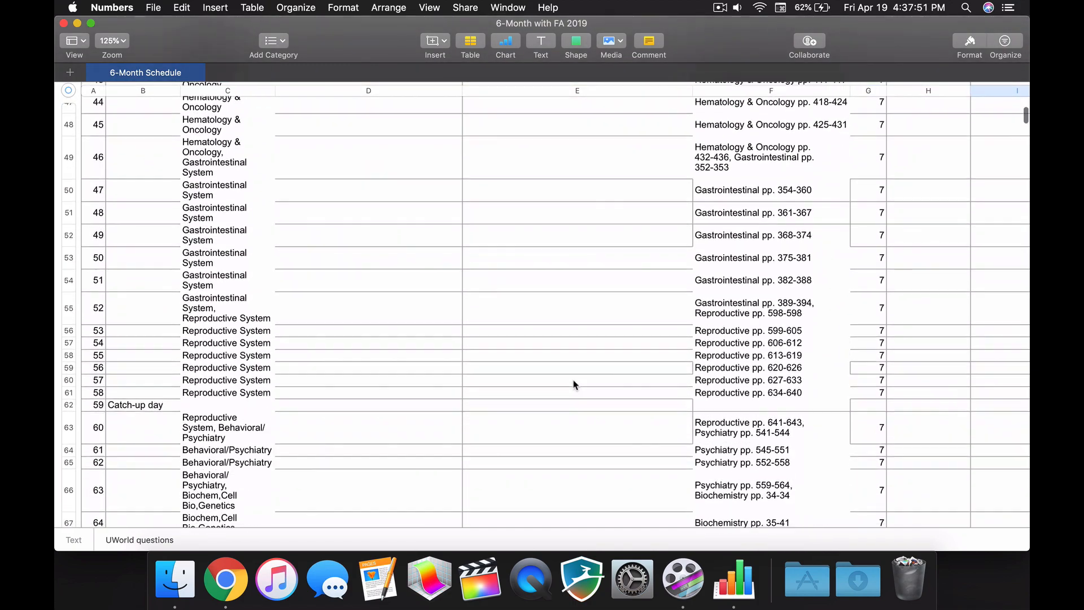
{"action": "scroll", "coordinate": [574, 384], "scroll_direction": "down", "scroll_amount": 15}
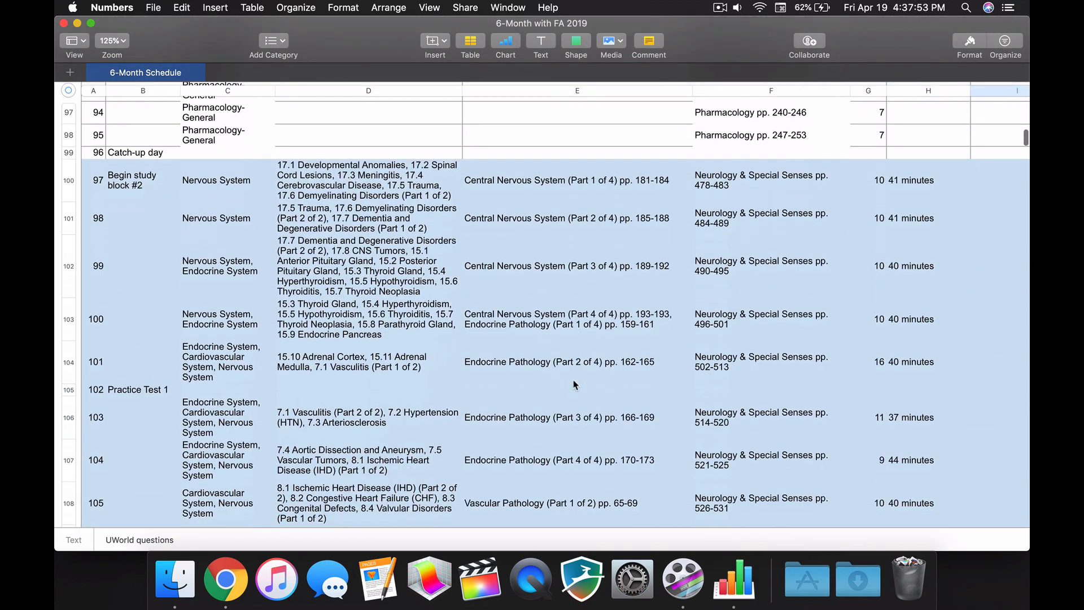
{"action": "scroll", "coordinate": [574, 385], "scroll_direction": "down", "scroll_amount": 3}
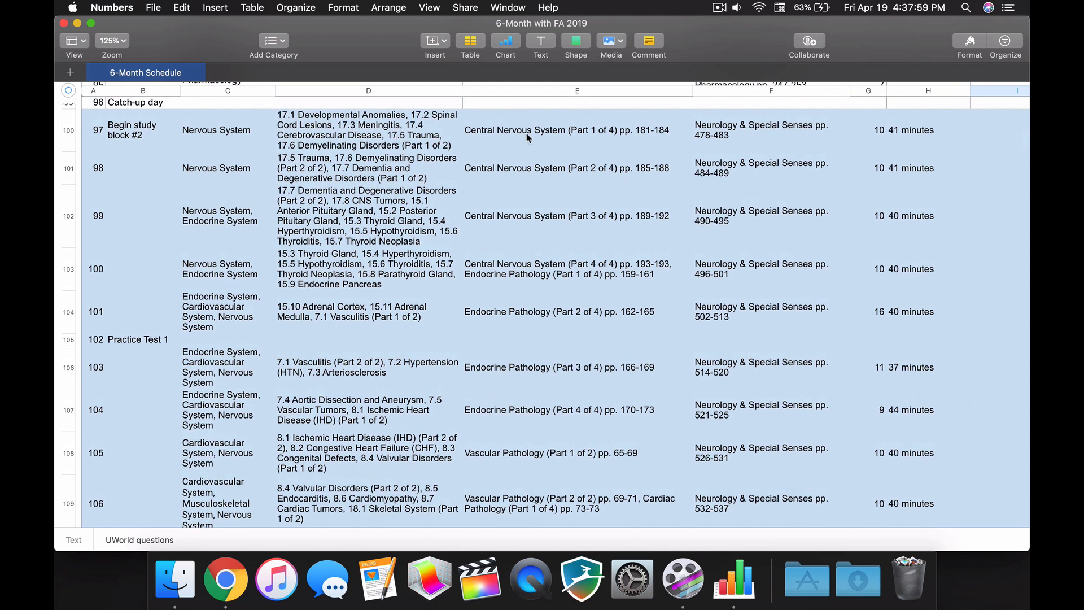
{"action": "scroll", "coordinate": [528, 144], "scroll_direction": "down", "scroll_amount": 10}
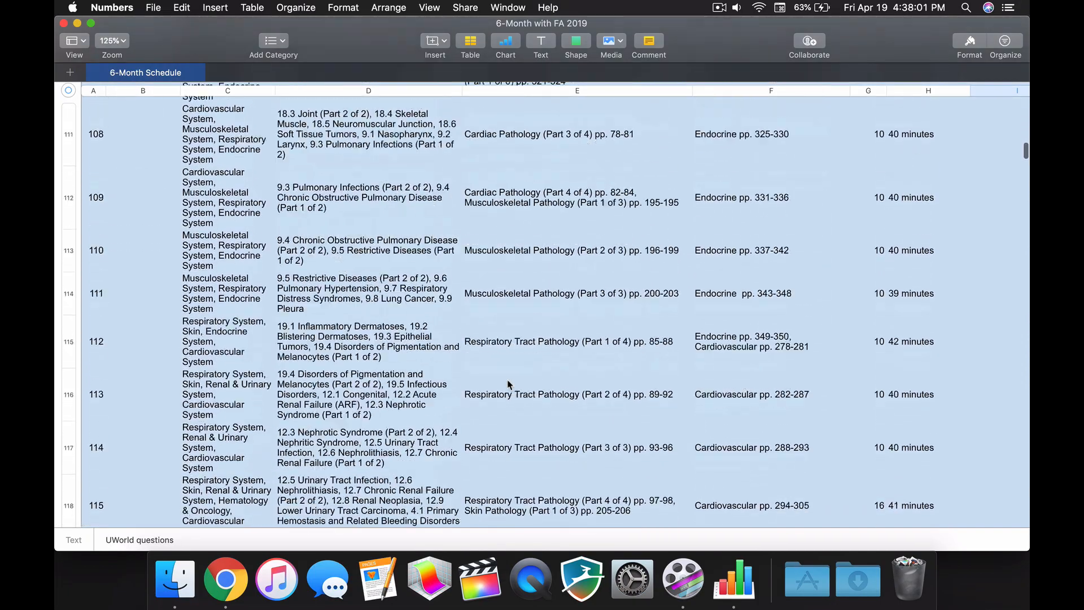
{"action": "scroll", "coordinate": [510, 384], "scroll_direction": "down", "scroll_amount": 20}
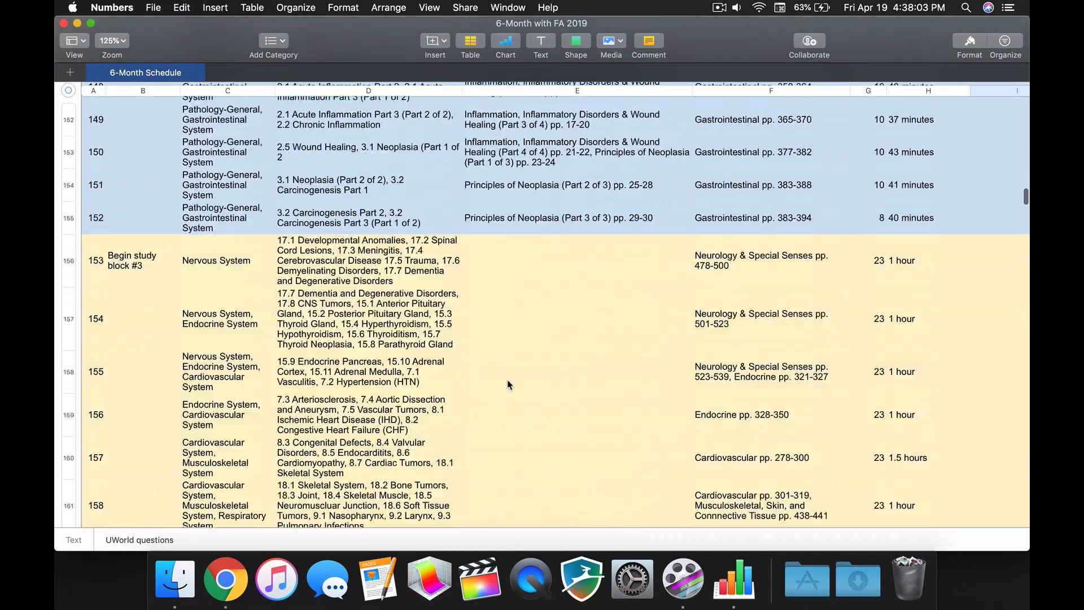
{"action": "scroll", "coordinate": [510, 385], "scroll_direction": "down", "scroll_amount": 5}
{"action": "scroll", "coordinate": [510, 385], "scroll_direction": "up", "scroll_amount": 6}
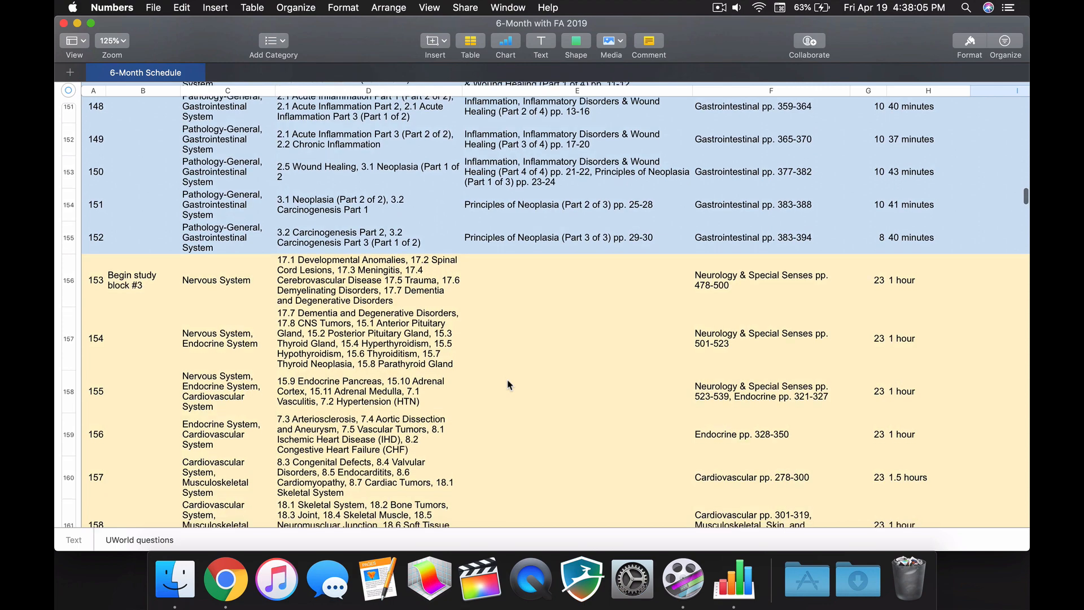
{"action": "scroll", "coordinate": [510, 385], "scroll_direction": "down", "scroll_amount": 3}
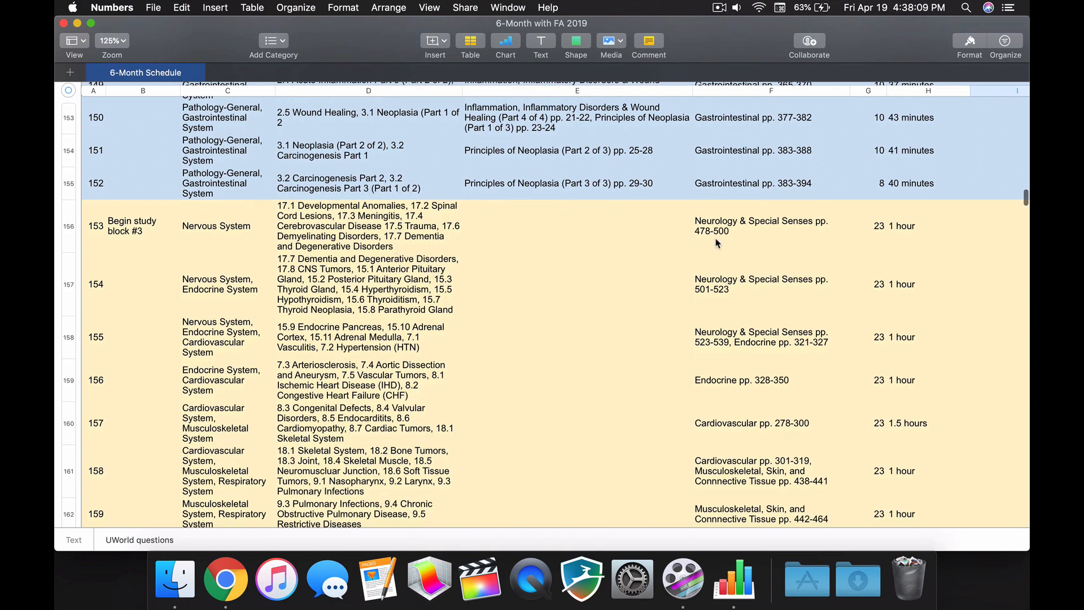
{"action": "scroll", "coordinate": [717, 243], "scroll_direction": "down", "scroll_amount": 15}
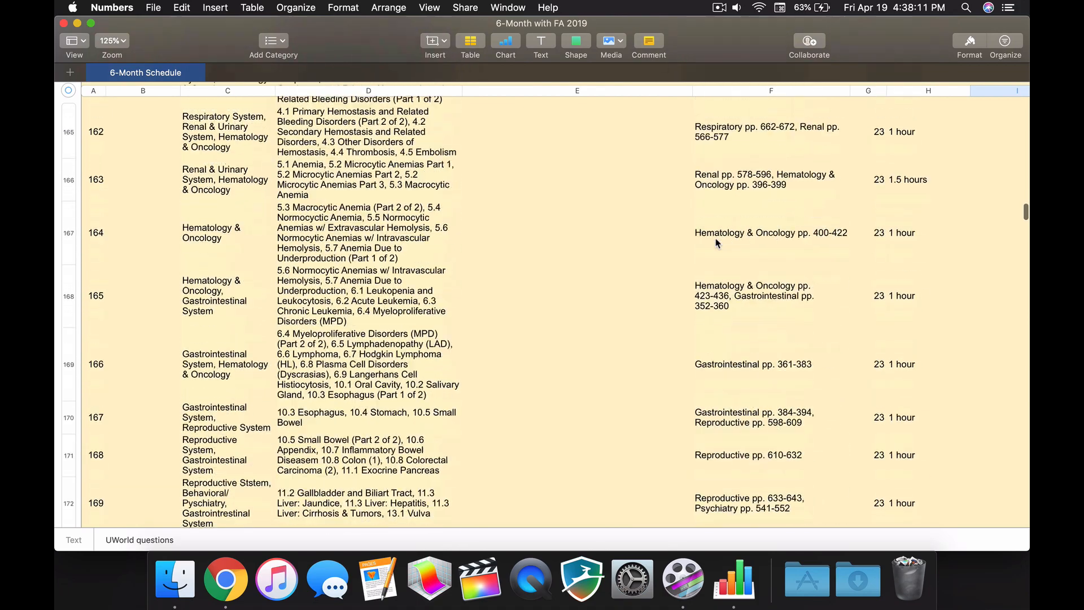
{"action": "scroll", "coordinate": [718, 243], "scroll_direction": "down", "scroll_amount": 10}
{"action": "scroll", "coordinate": [717, 243], "scroll_direction": "up", "scroll_amount": 20}
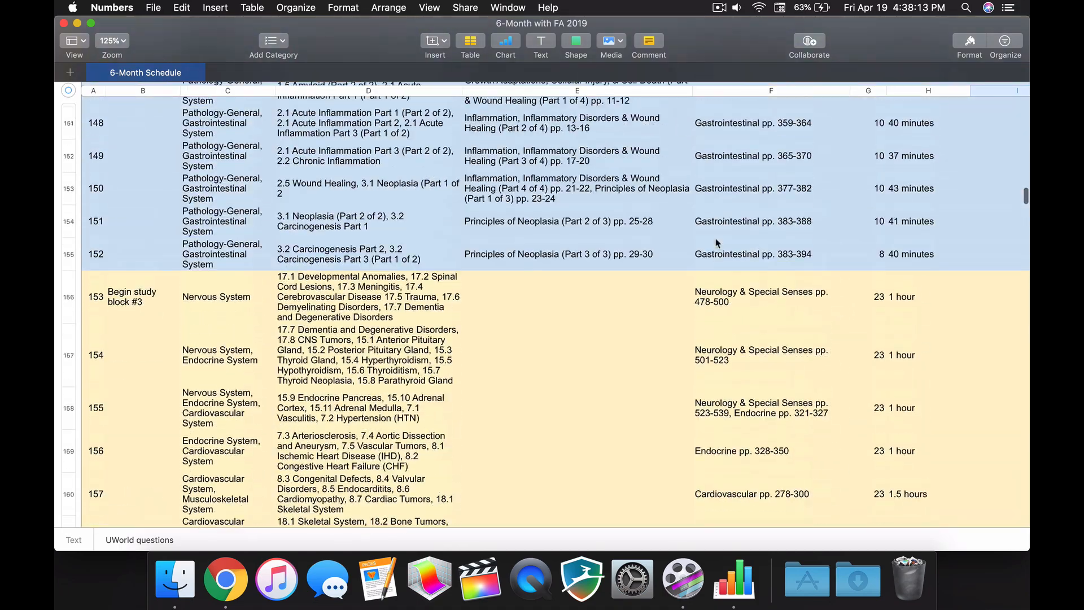
{"action": "scroll", "coordinate": [717, 243], "scroll_direction": "up", "scroll_amount": 5}
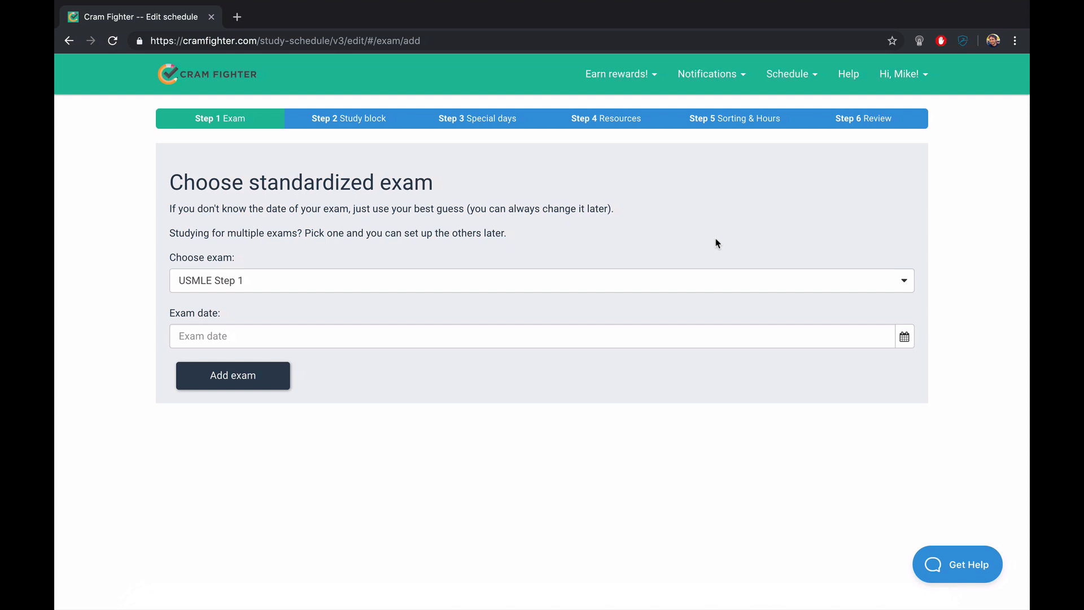
Set the USMLE Step 1 exam date to October 15, 2019 and add the exam
{"action": "left_click", "coordinate": [910, 345]}
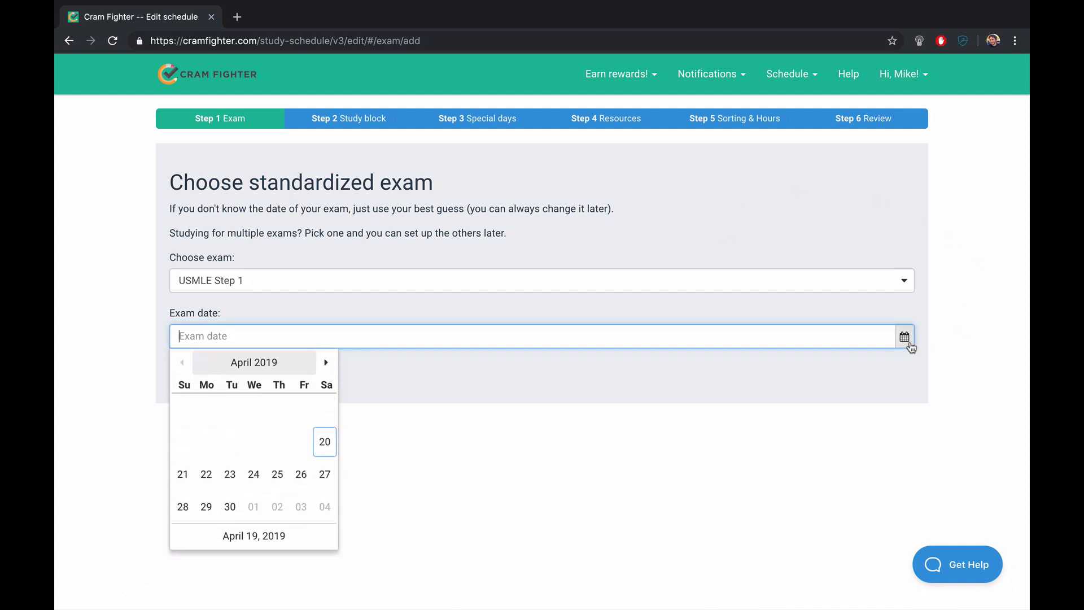
{"action": "left_click", "coordinate": [326, 365]}
{"action": "left_click", "coordinate": [326, 365]}
{"action": "left_click", "coordinate": [325, 364]}
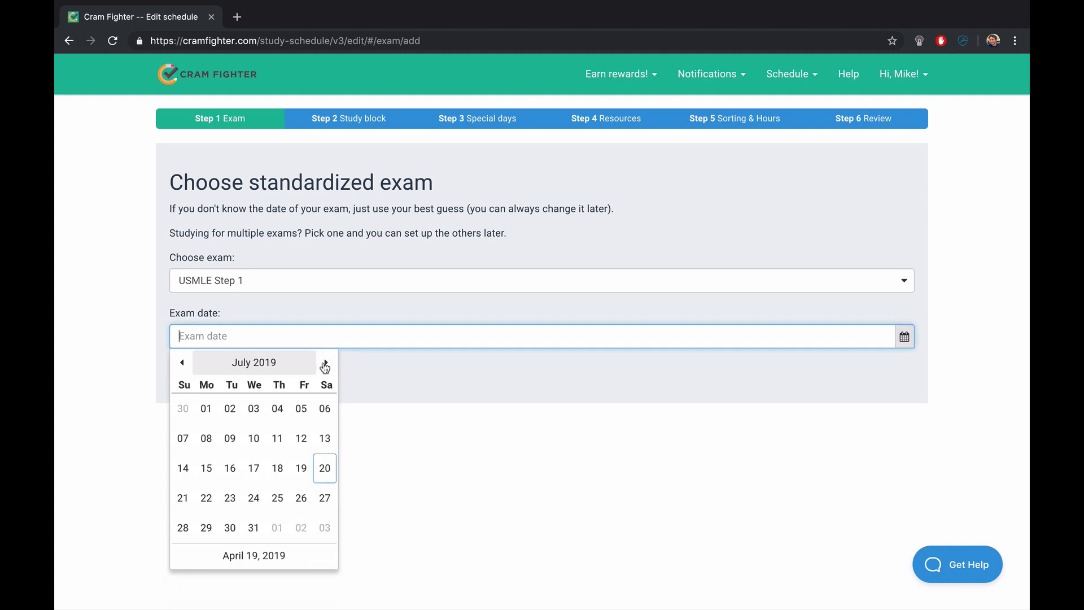
{"action": "left_click", "coordinate": [326, 364]}
{"action": "left_click", "coordinate": [326, 364]}
{"action": "left_click", "coordinate": [326, 364]}
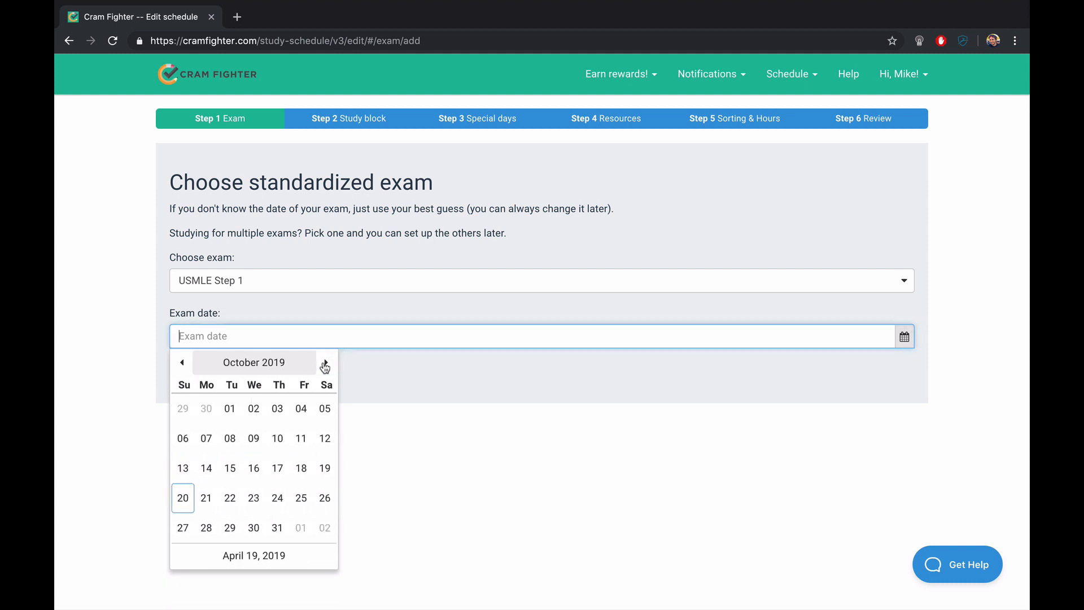
{"action": "left_click", "coordinate": [230, 468]}
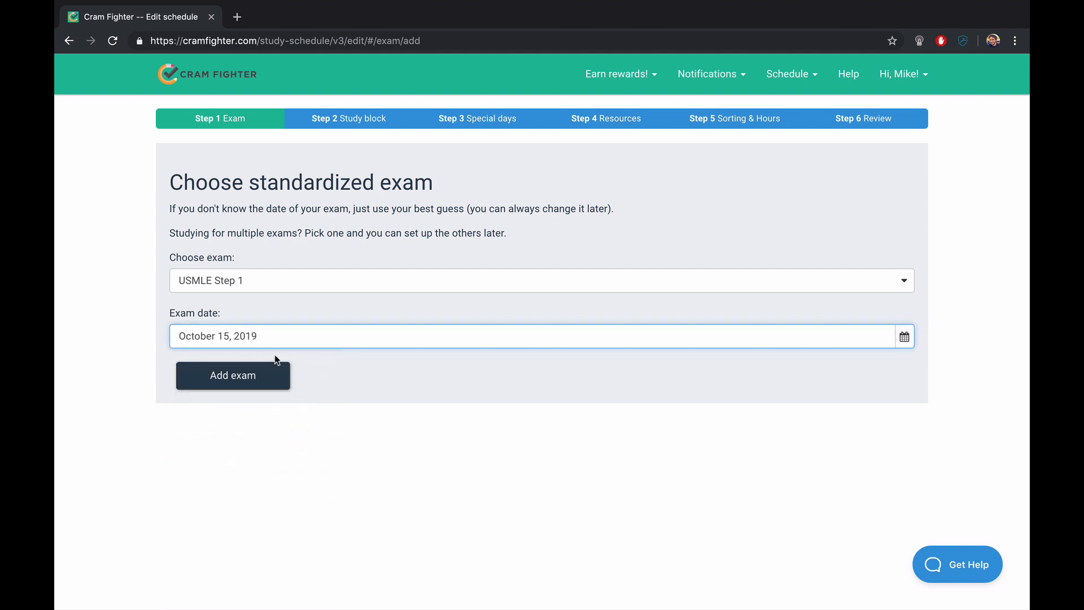
{"action": "left_click", "coordinate": [276, 377]}
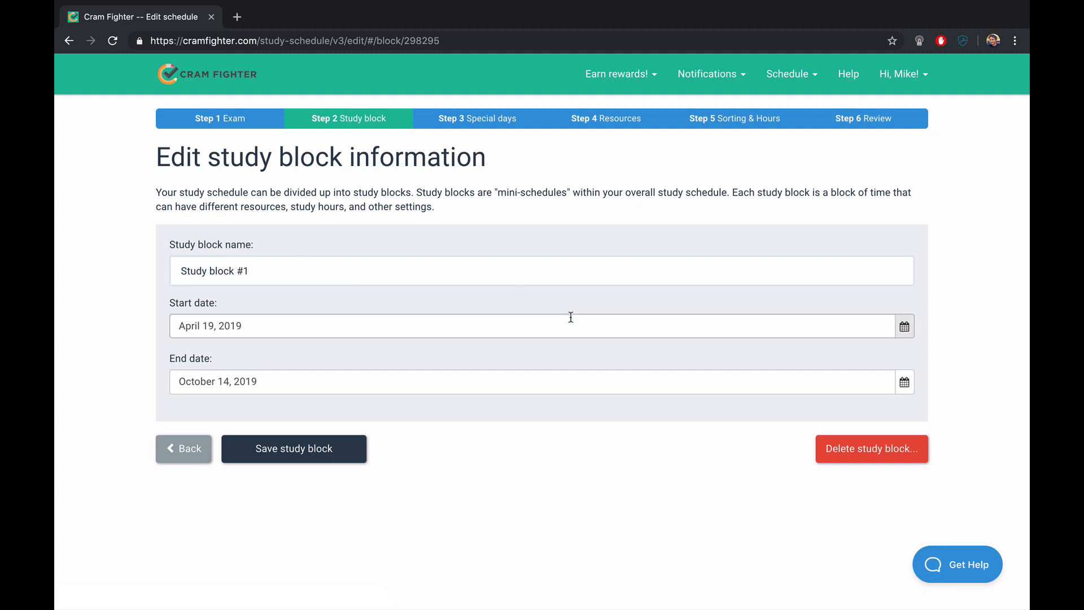
Set the end date of Study block #1 to July 24, 2019 and save the study block
{"action": "left_click", "coordinate": [904, 384]}
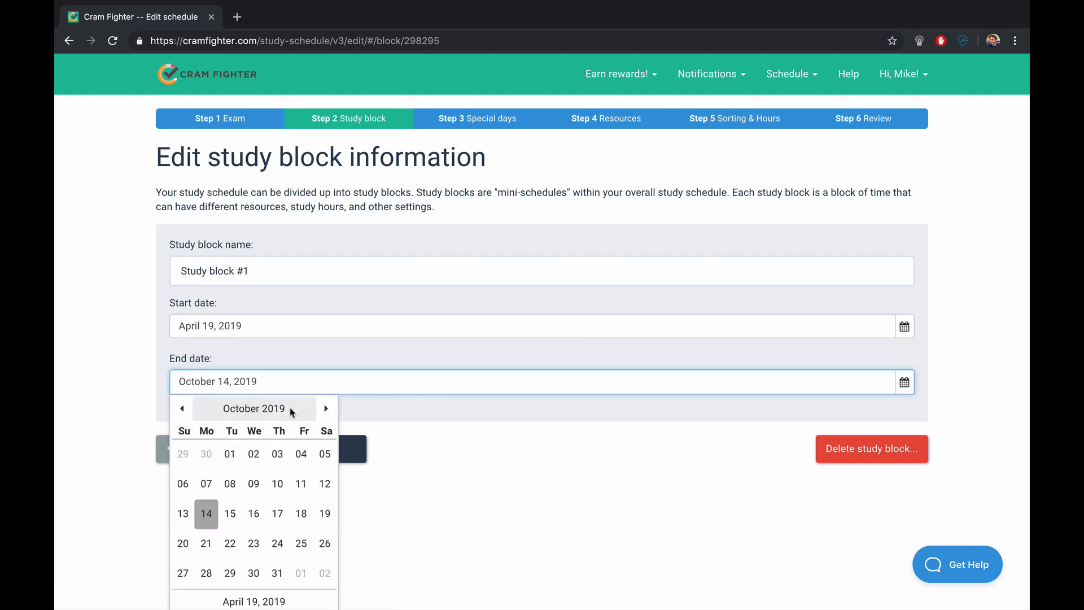
{"action": "left_click", "coordinate": [183, 411]}
{"action": "left_click", "coordinate": [182, 411]}
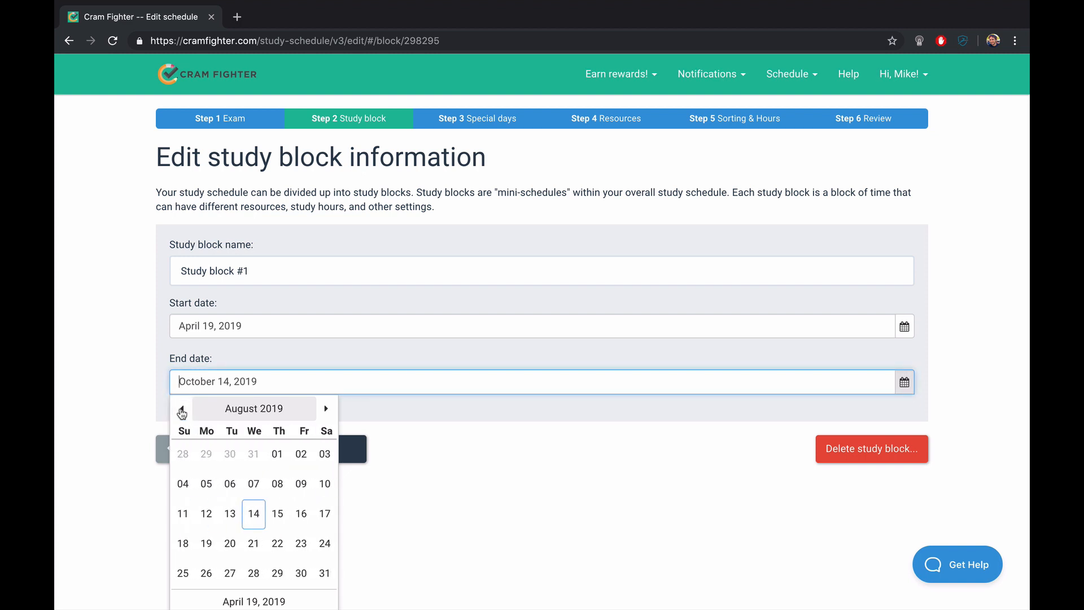
{"action": "left_click", "coordinate": [182, 410]}
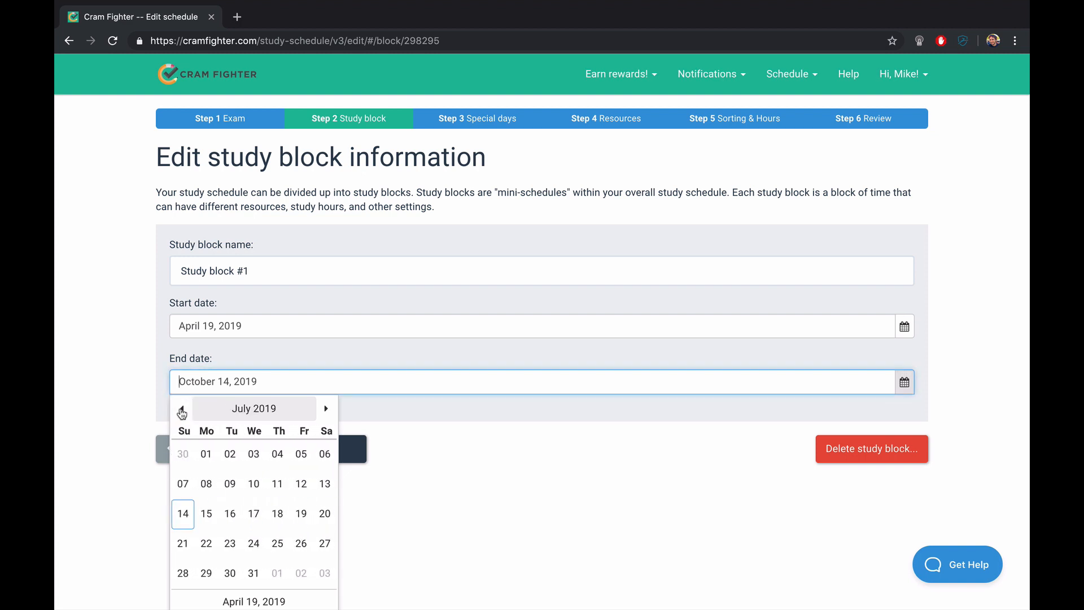
{"action": "left_click", "coordinate": [253, 542]}
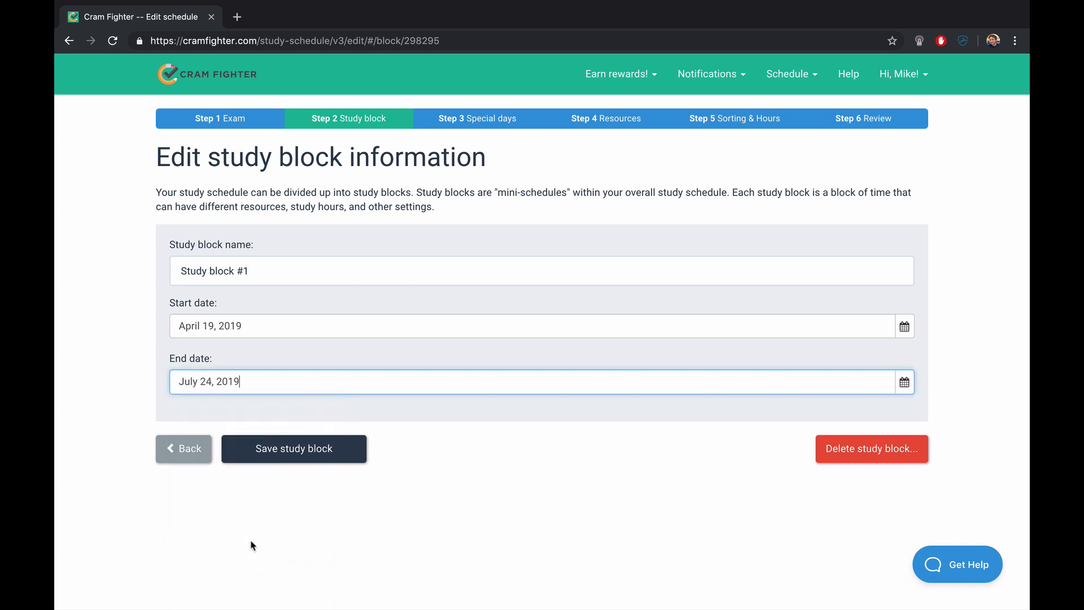
{"action": "left_click", "coordinate": [295, 450]}
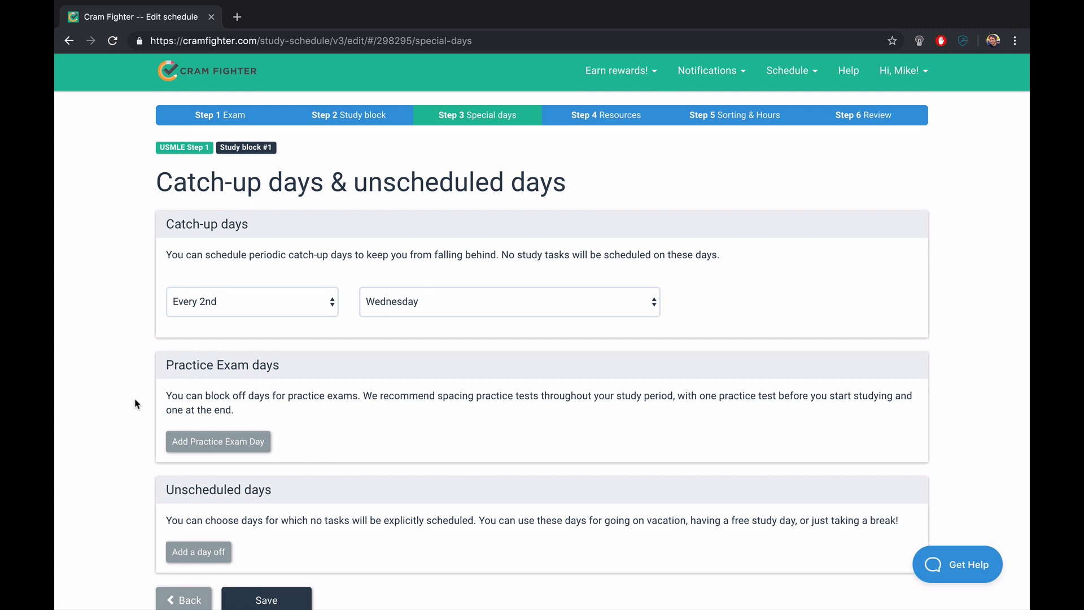
Add a practice exam day named NBME on May 3, 2019 and save the special days for Study block #1
{"action": "scroll", "coordinate": [137, 405], "scroll_direction": "down", "scroll_amount": 1}
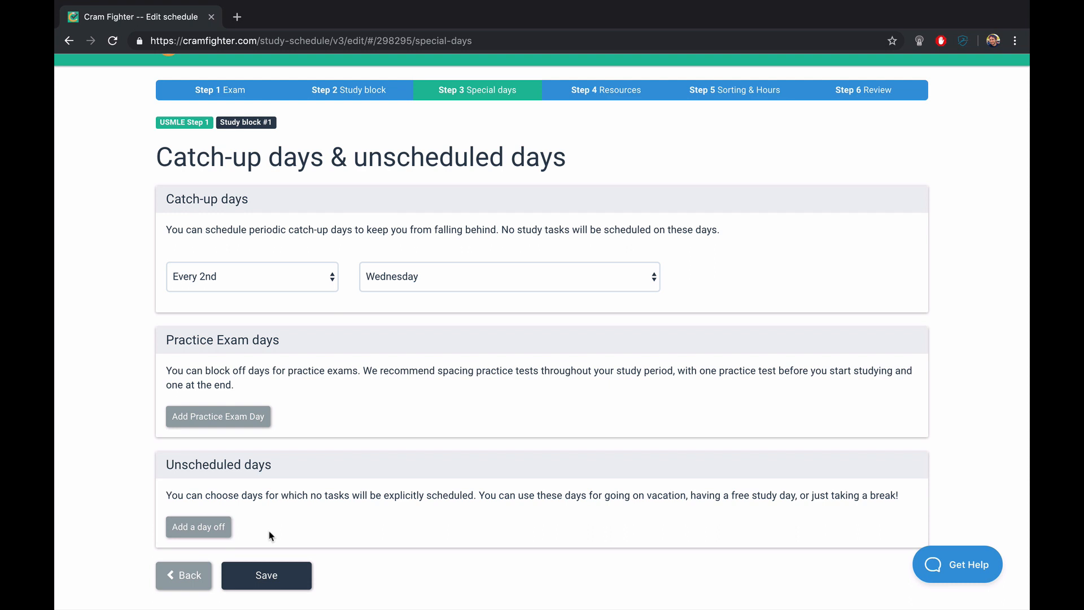
{"action": "left_click", "coordinate": [252, 417]}
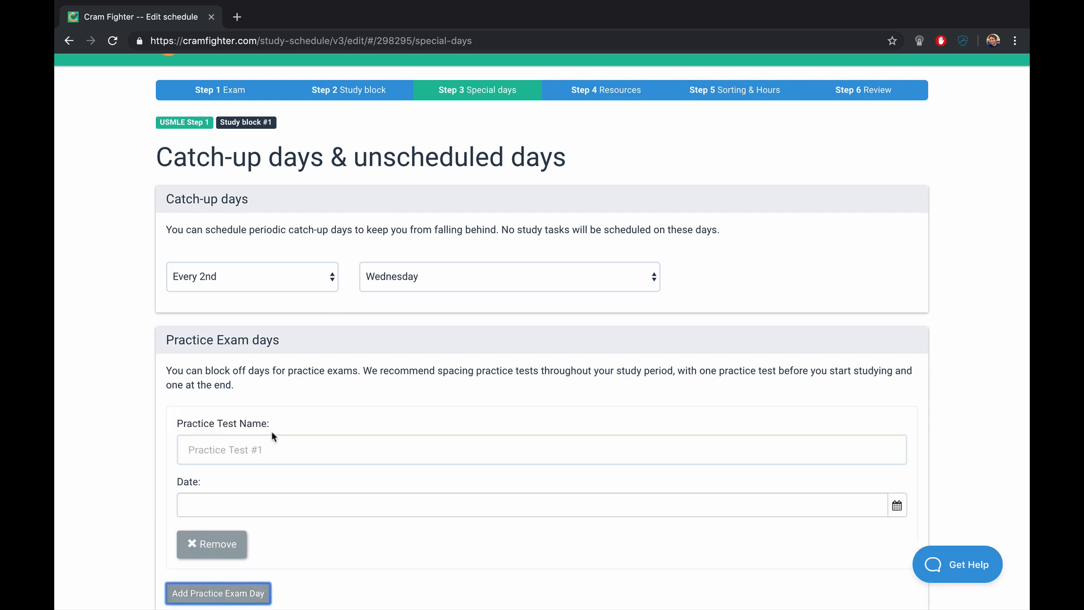
{"action": "left_click", "coordinate": [279, 453]}
{"action": "type", "text": "NBME"}
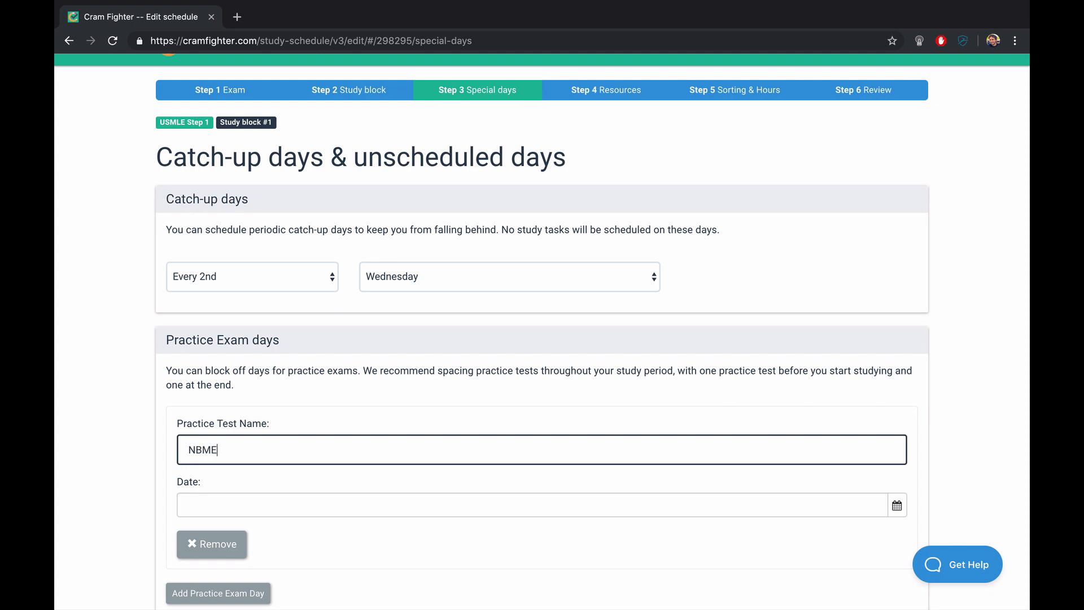
{"action": "left_click", "coordinate": [897, 506]}
{"action": "scroll", "coordinate": [443, 568], "scroll_direction": "down", "scroll_amount": 2}
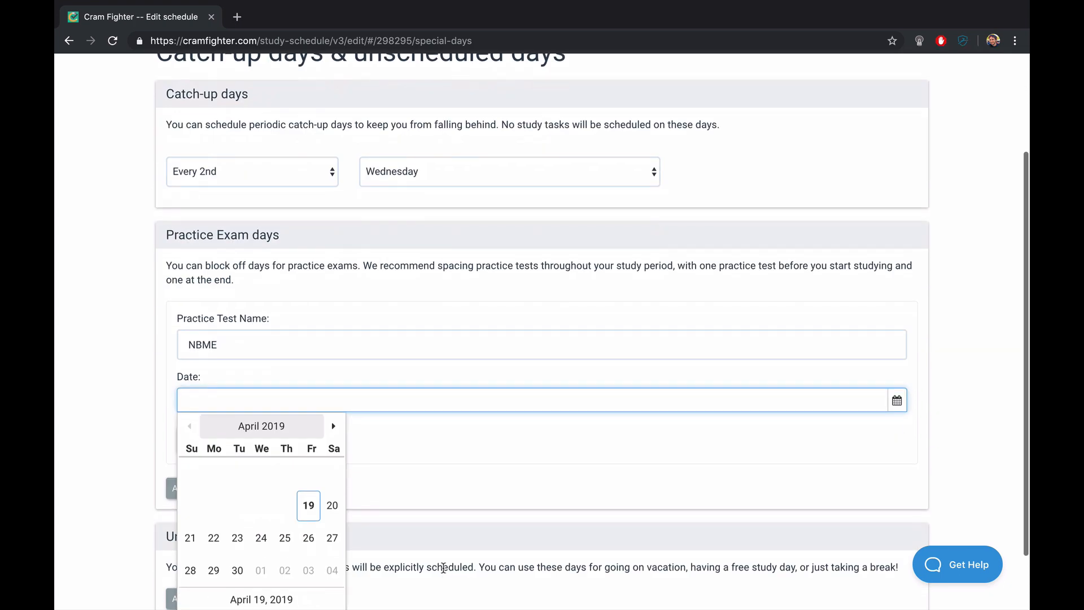
{"action": "left_click", "coordinate": [333, 428]}
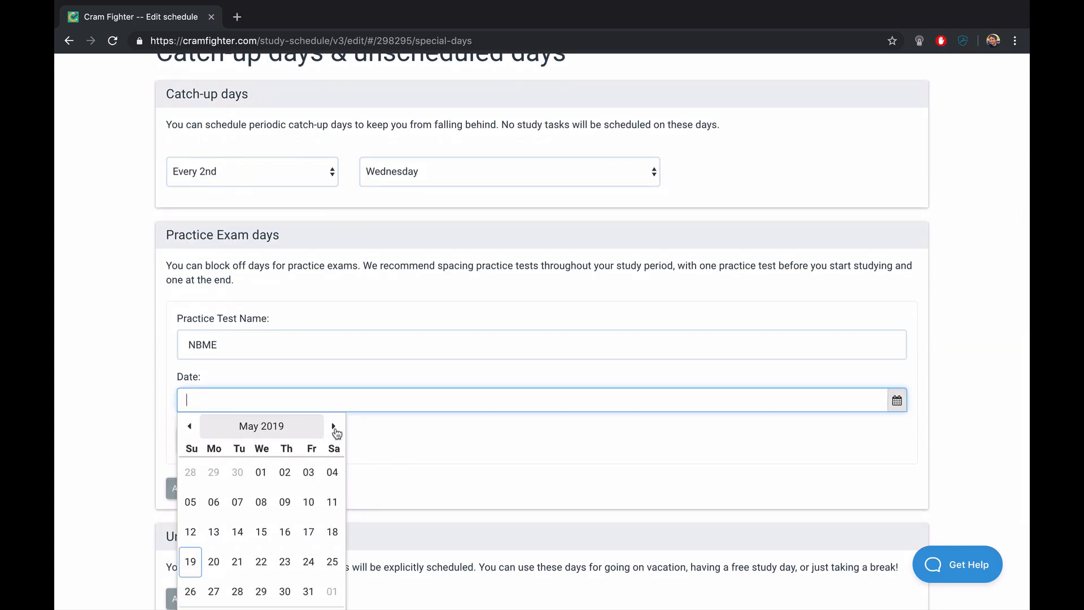
{"action": "left_click", "coordinate": [310, 474]}
{"action": "scroll", "coordinate": [366, 482], "scroll_direction": "down", "scroll_amount": 2}
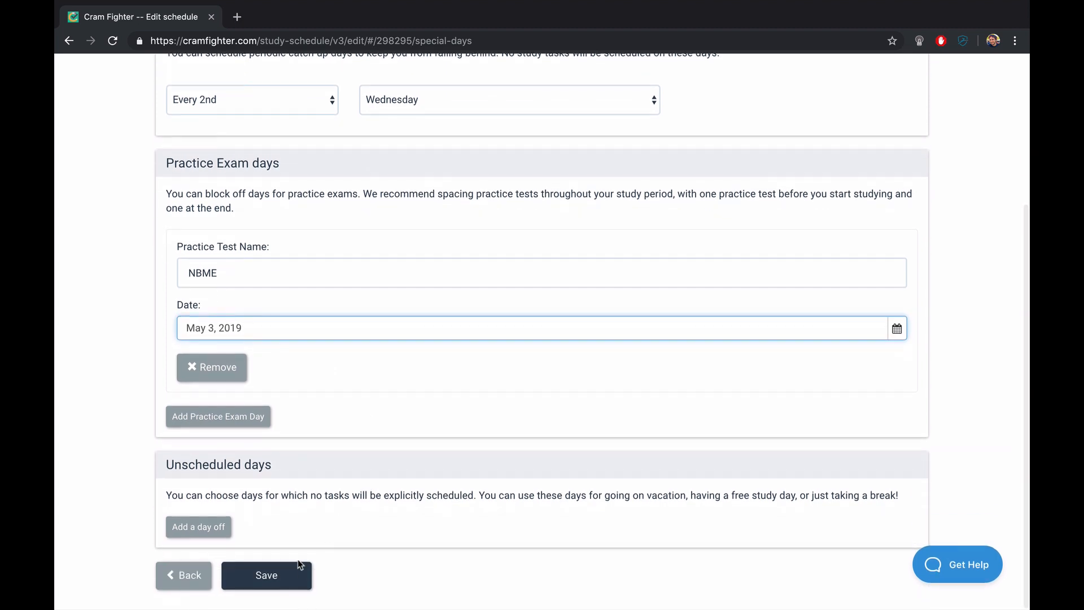
{"action": "left_click", "coordinate": [281, 583]}
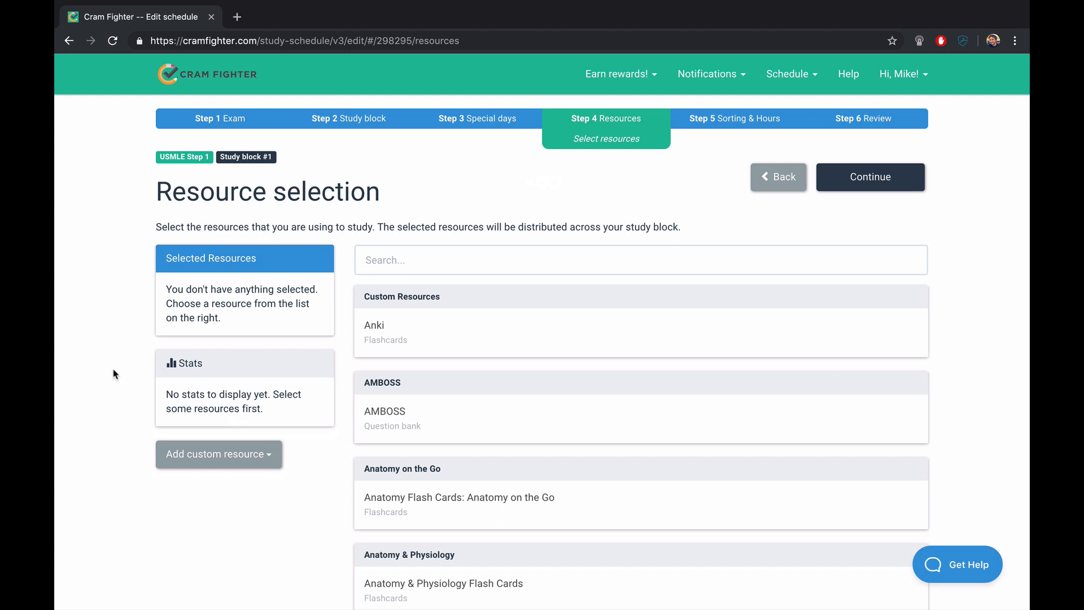
Search the resources for "first aid" and open First Aid for the USMLE Step 1, 2019 edition
{"action": "left_click", "coordinate": [471, 256]}
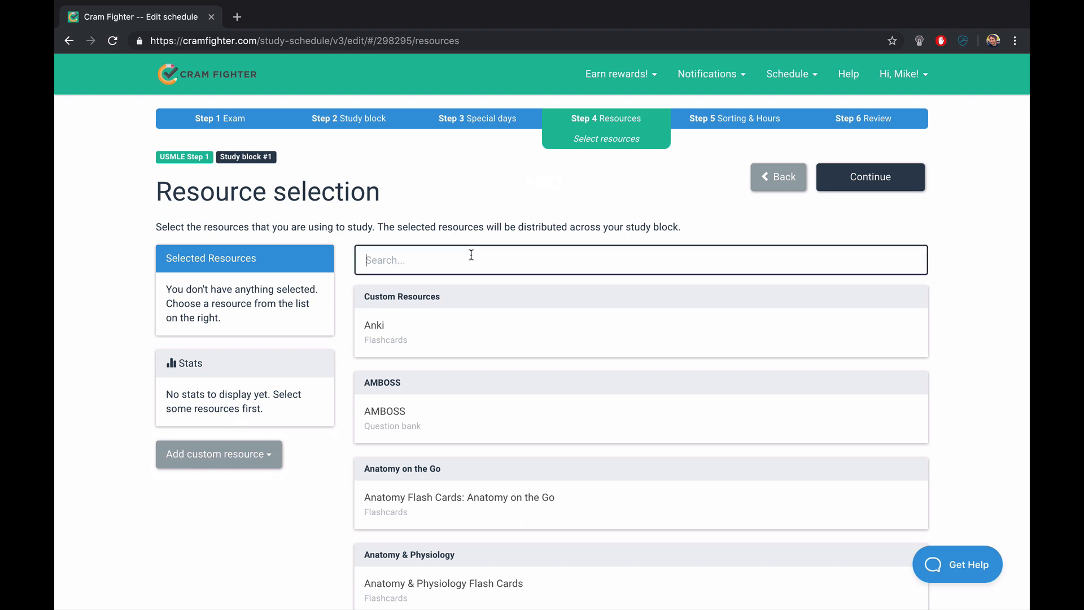
{"action": "type", "text": "first aid"}
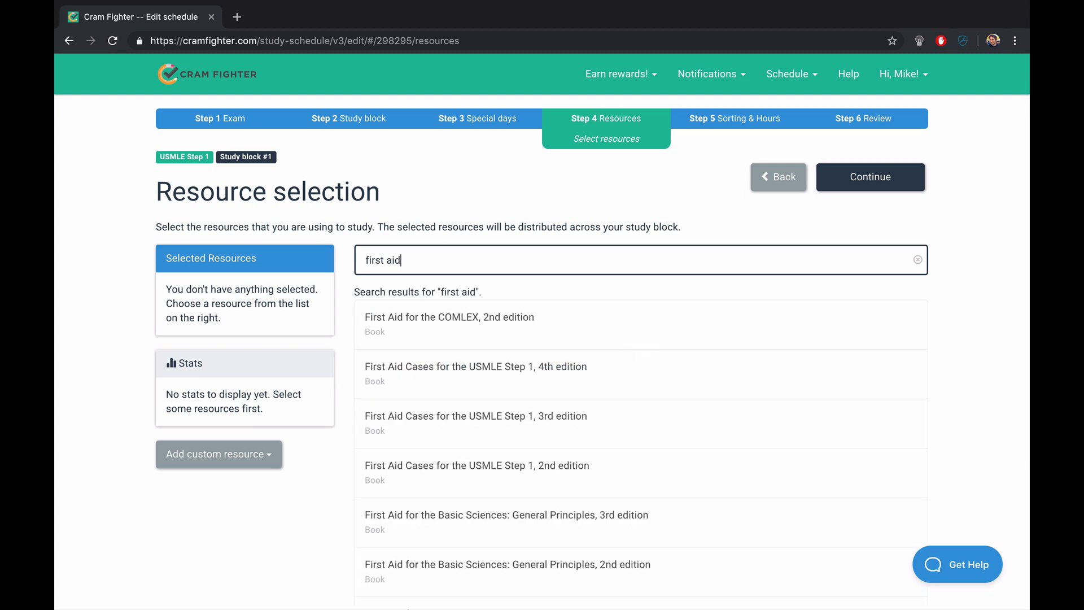
{"action": "scroll", "coordinate": [537, 435], "scroll_direction": "down", "scroll_amount": 6}
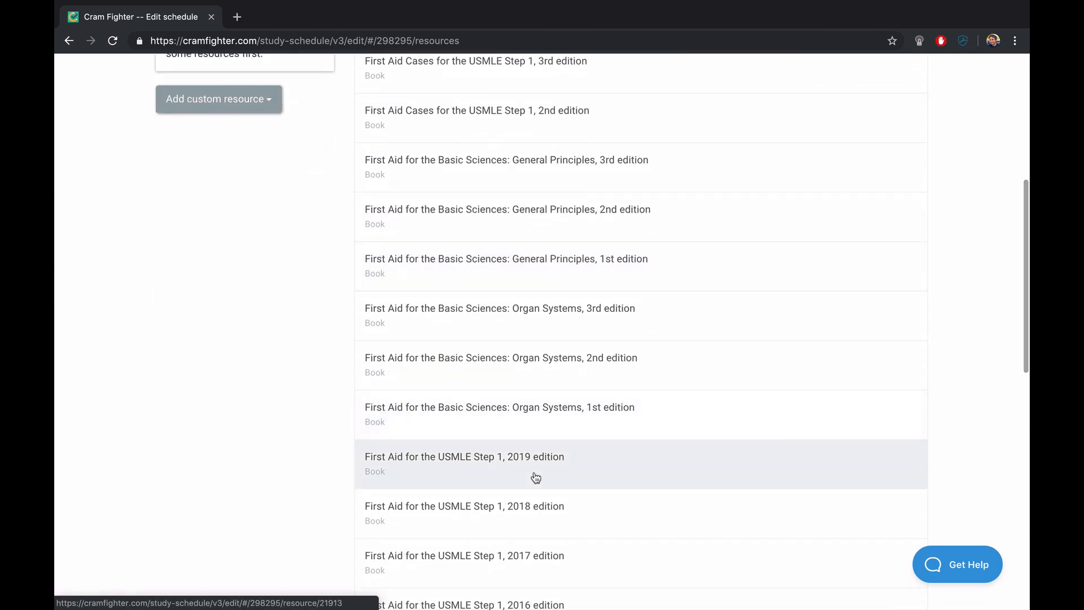
{"action": "scroll", "coordinate": [535, 478], "scroll_direction": "down", "scroll_amount": 5}
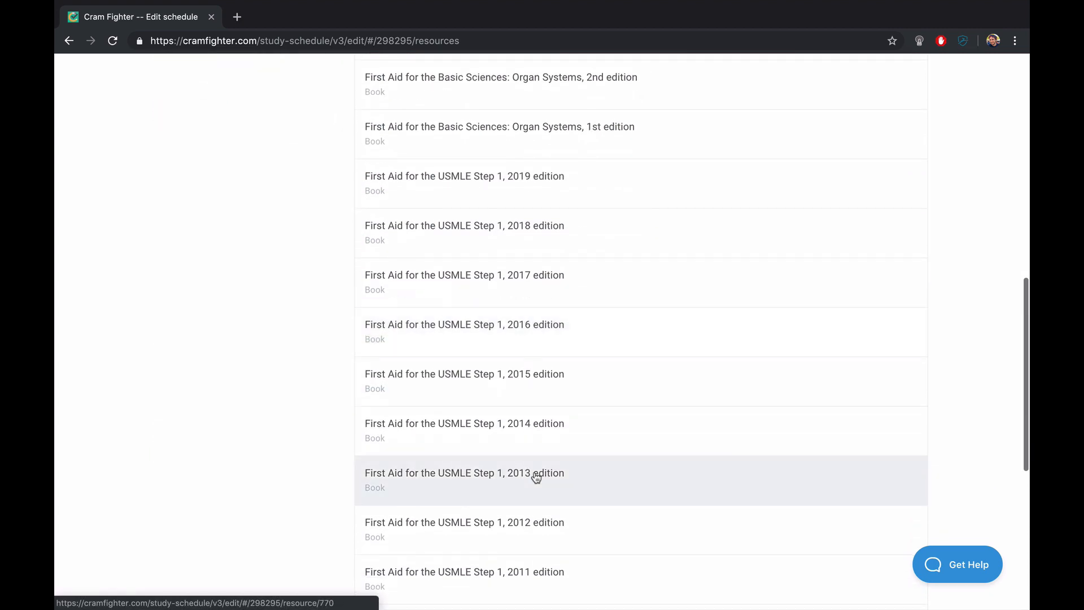
{"action": "left_click", "coordinate": [645, 195]}
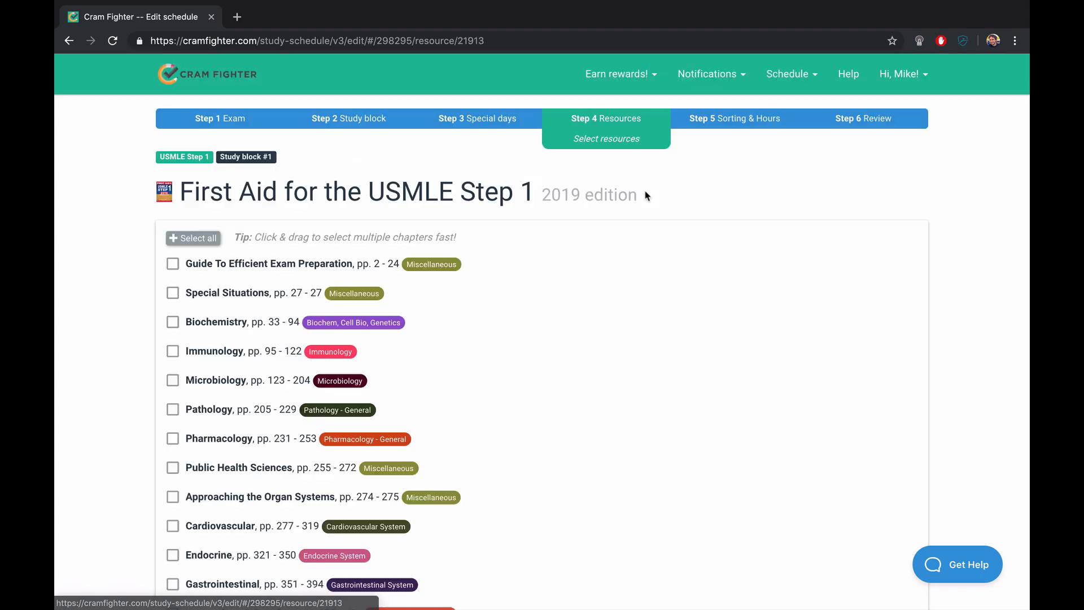
Select all chapters of the First Aid 2019 edition and save the book to the study block
{"action": "left_click", "coordinate": [189, 238]}
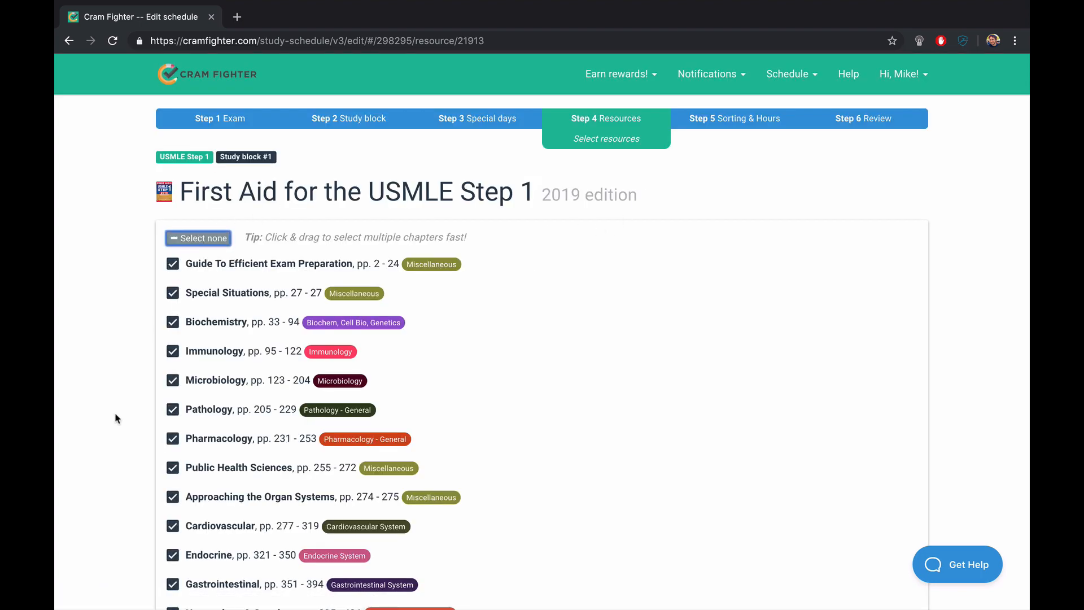
{"action": "scroll", "coordinate": [115, 420], "scroll_direction": "down", "scroll_amount": 5}
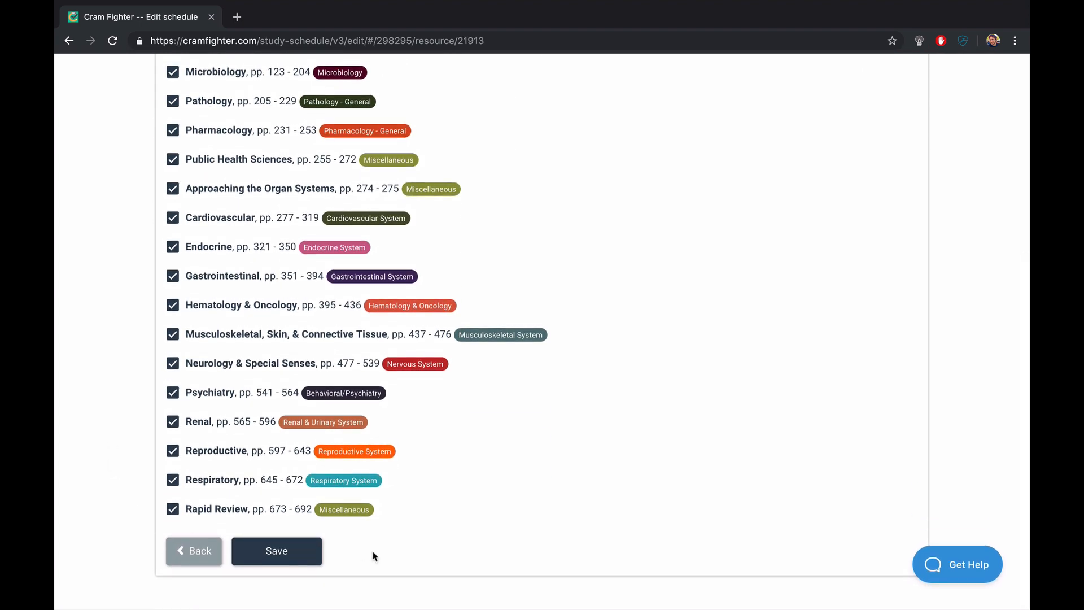
{"action": "left_click", "coordinate": [304, 555]}
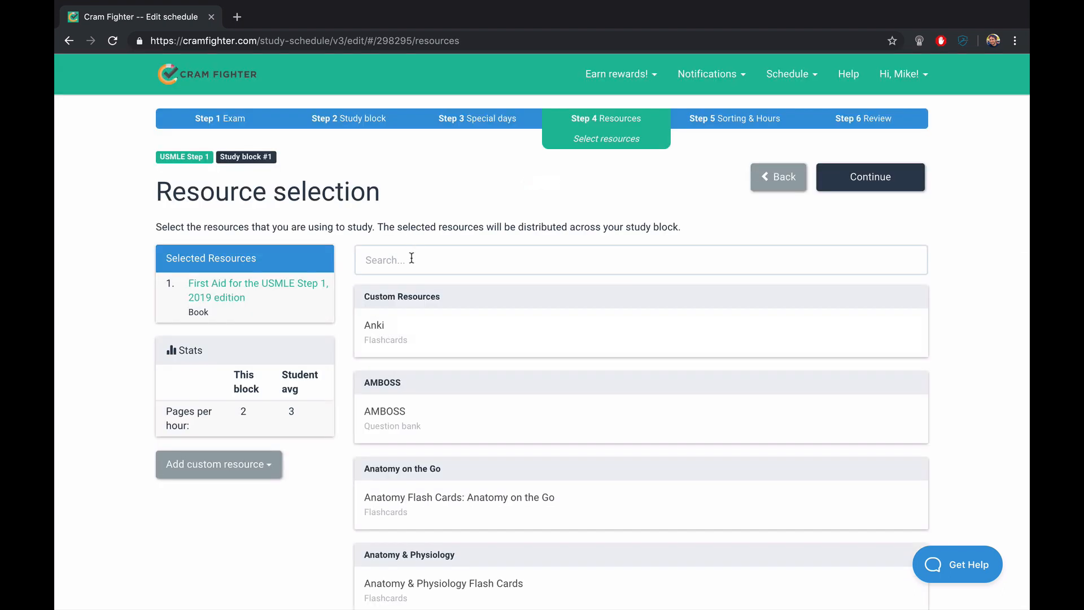
Search the resources for "uworld", open the UWorld question bank and schedule it by daily number of questions
{"action": "left_click", "coordinate": [412, 258]}
{"action": "type", "text": "uworld"}
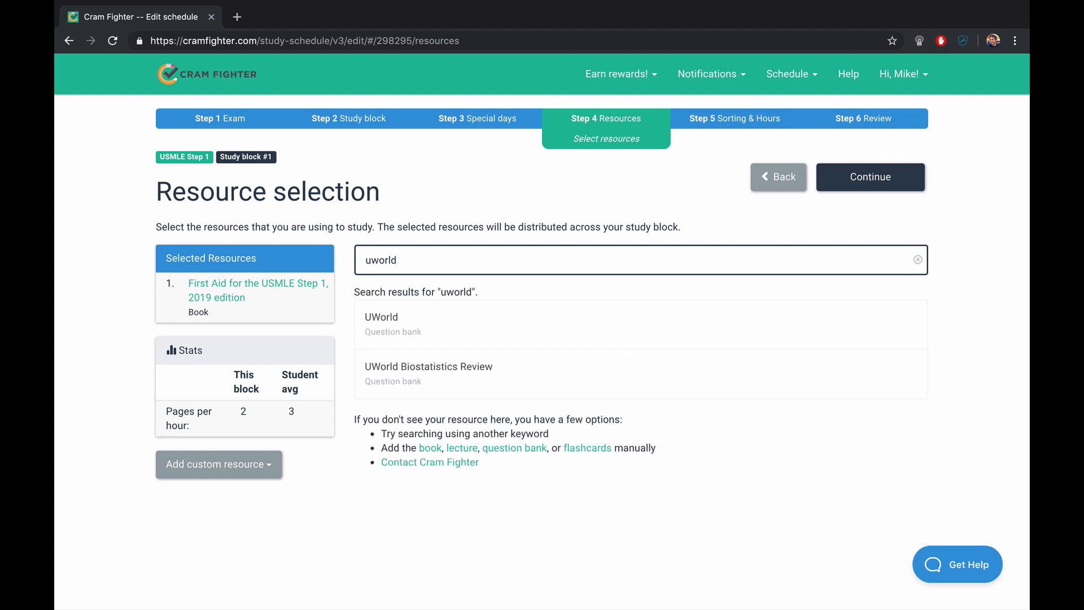
{"action": "left_click", "coordinate": [416, 320]}
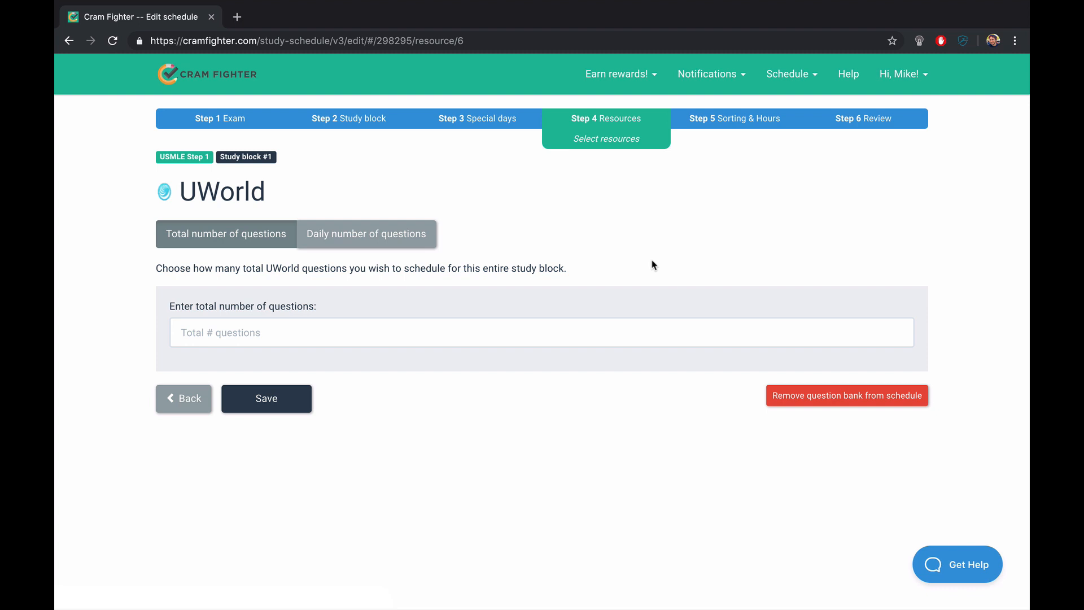
{"action": "left_click", "coordinate": [264, 334]}
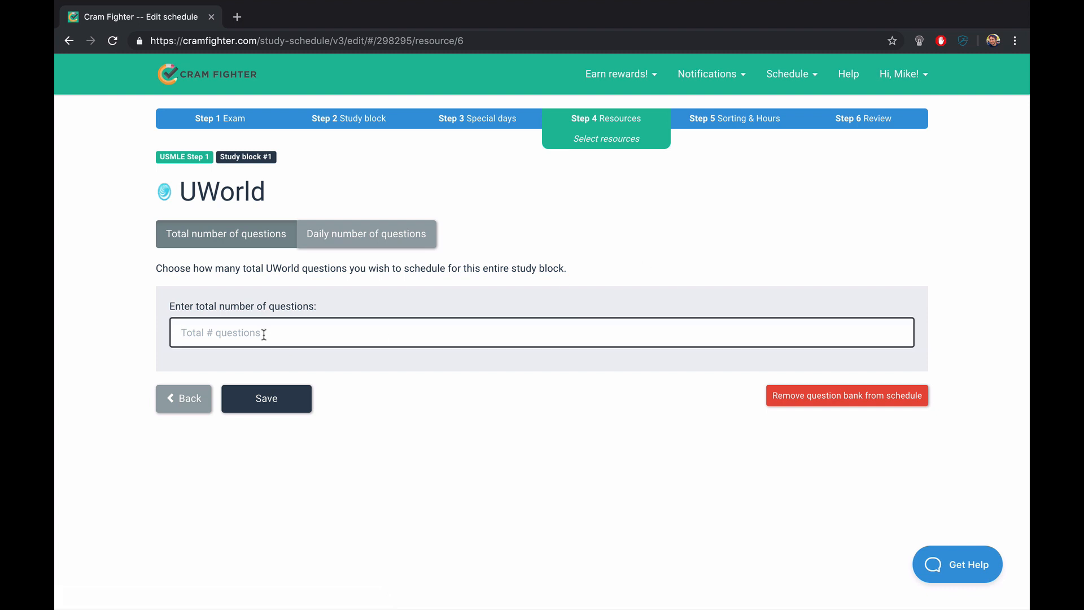
{"action": "left_click", "coordinate": [357, 242]}
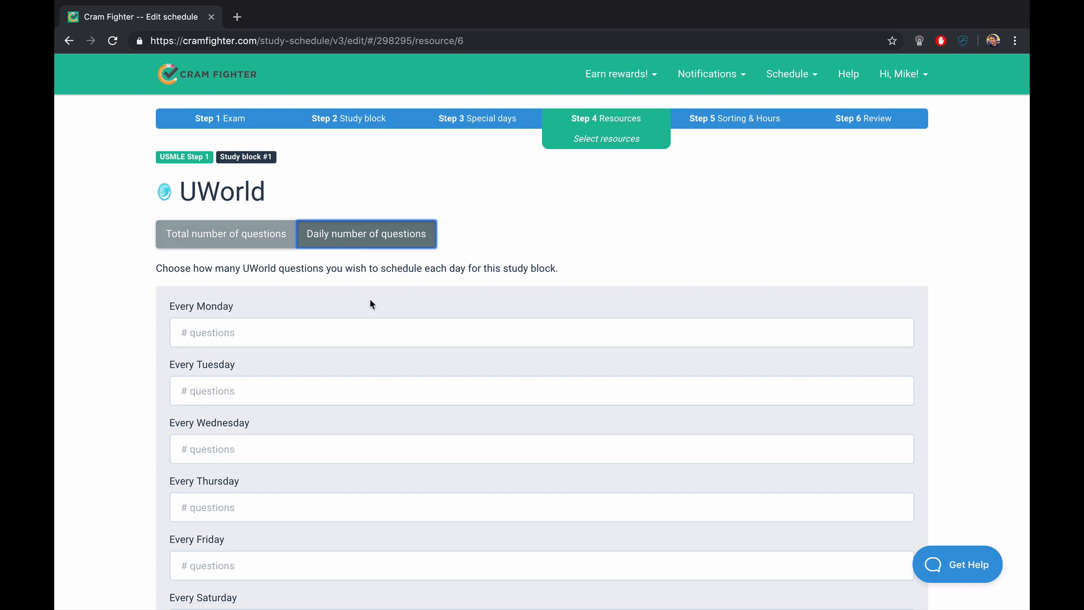
Set UWorld to 10 questions for every day from Monday through Sunday and save the question bank
{"action": "left_click", "coordinate": [284, 338]}
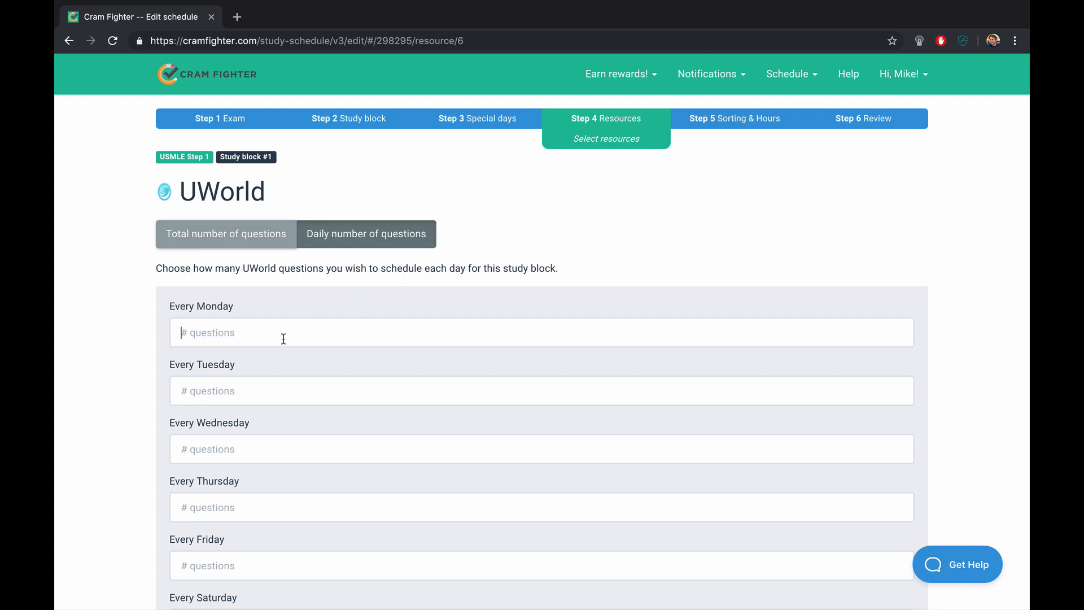
{"action": "type", "text": "10"}
{"action": "scroll", "coordinate": [126, 404], "scroll_direction": "down", "scroll_amount": 1}
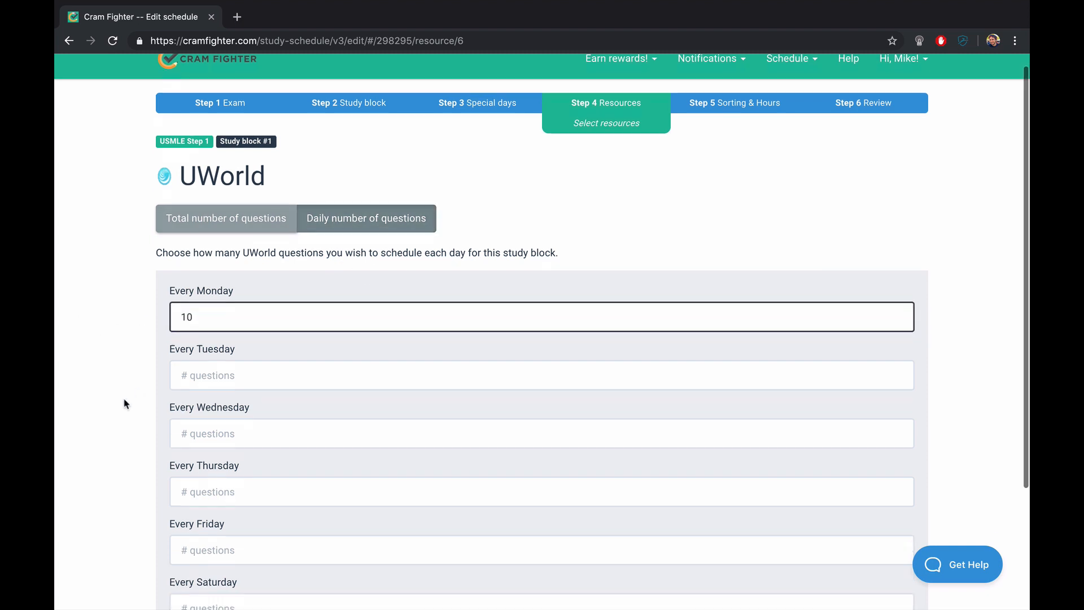
{"action": "scroll", "coordinate": [125, 404], "scroll_direction": "down", "scroll_amount": 3}
{"action": "left_click", "coordinate": [213, 320]}
{"action": "type", "text": "10"}
{"action": "left_click", "coordinate": [218, 373]}
{"action": "type", "text": "10"}
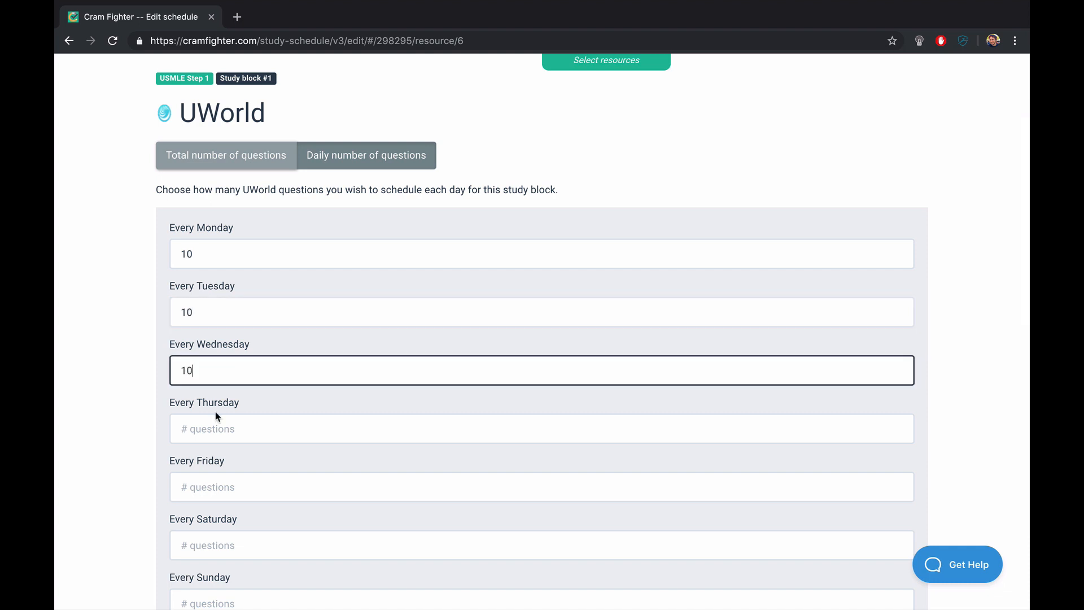
{"action": "left_click", "coordinate": [217, 419]}
{"action": "type", "text": "10"}
{"action": "scroll", "coordinate": [216, 418], "scroll_direction": "down", "scroll_amount": 3}
{"action": "left_click", "coordinate": [221, 395]}
{"action": "type", "text": "1"}
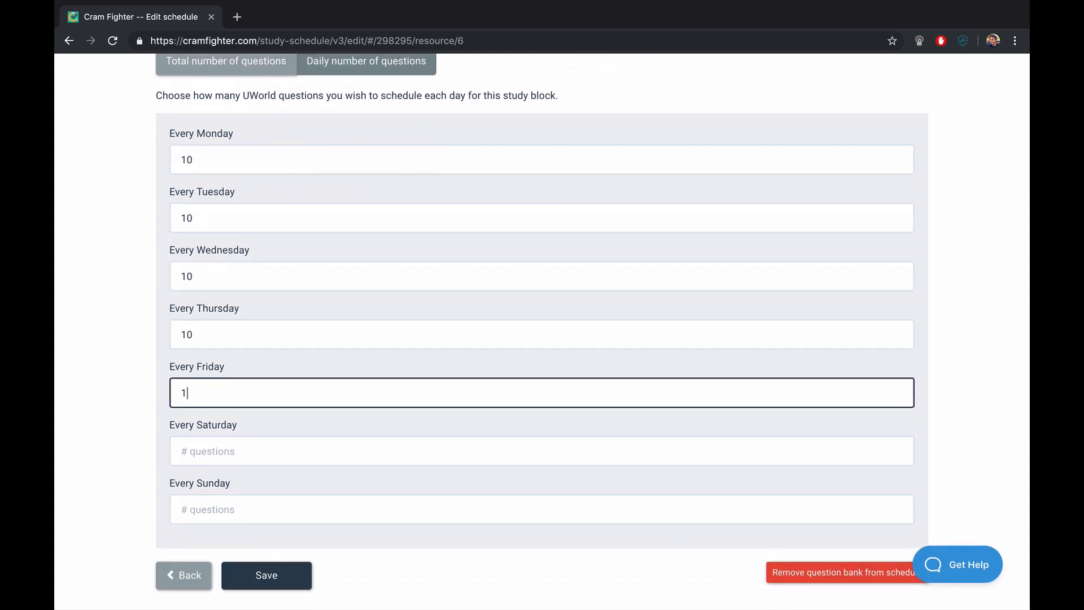
{"action": "type", "text": "0"}
{"action": "left_click", "coordinate": [202, 451]}
{"action": "type", "text": "10"}
{"action": "left_click", "coordinate": [217, 515]}
{"action": "type", "text": "10"}
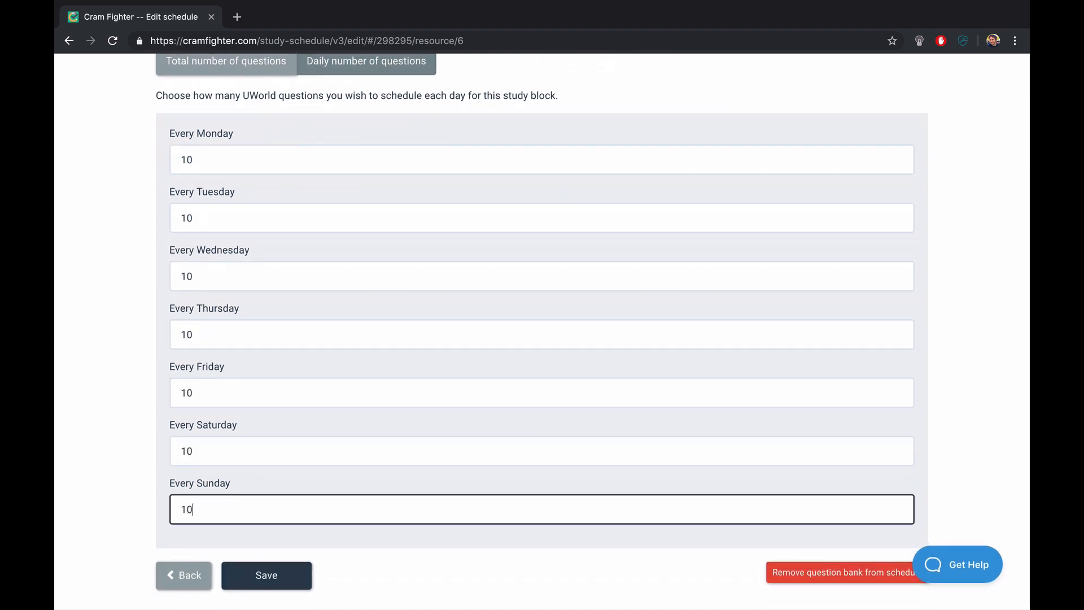
{"action": "left_click", "coordinate": [278, 576]}
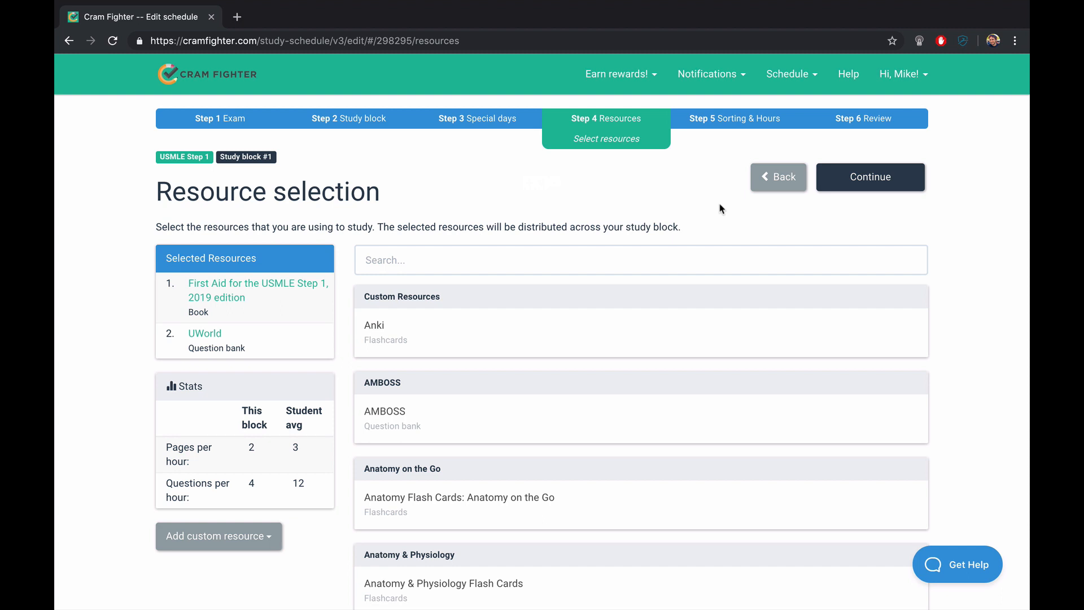
Continue to the sorting options, move Respiratory System directly below Nervous System in the subject order, and save
{"action": "left_click", "coordinate": [900, 181]}
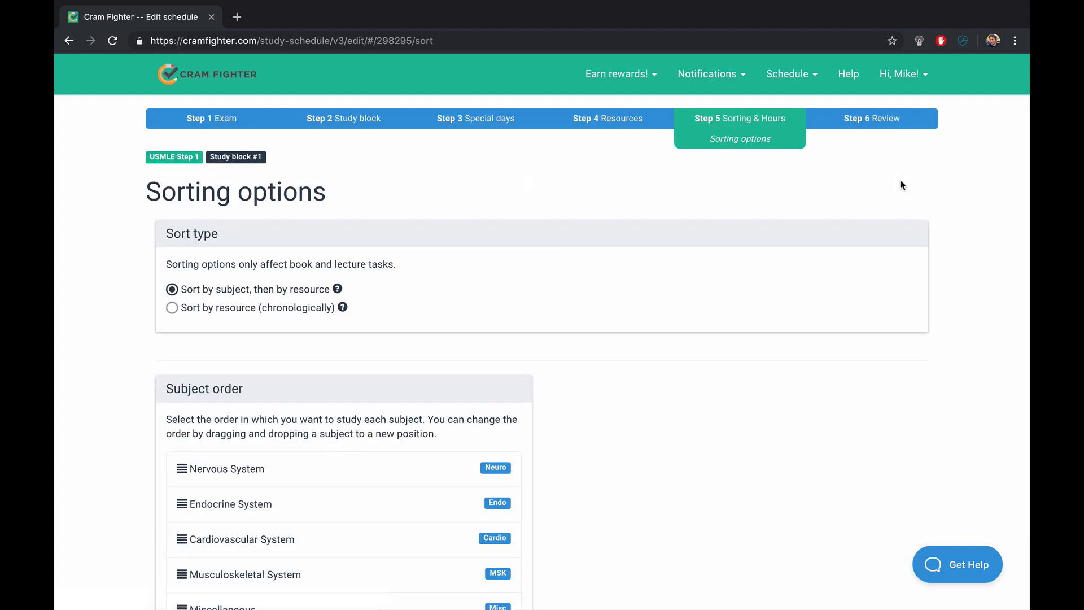
{"action": "scroll", "coordinate": [778, 386], "scroll_direction": "down", "scroll_amount": 1}
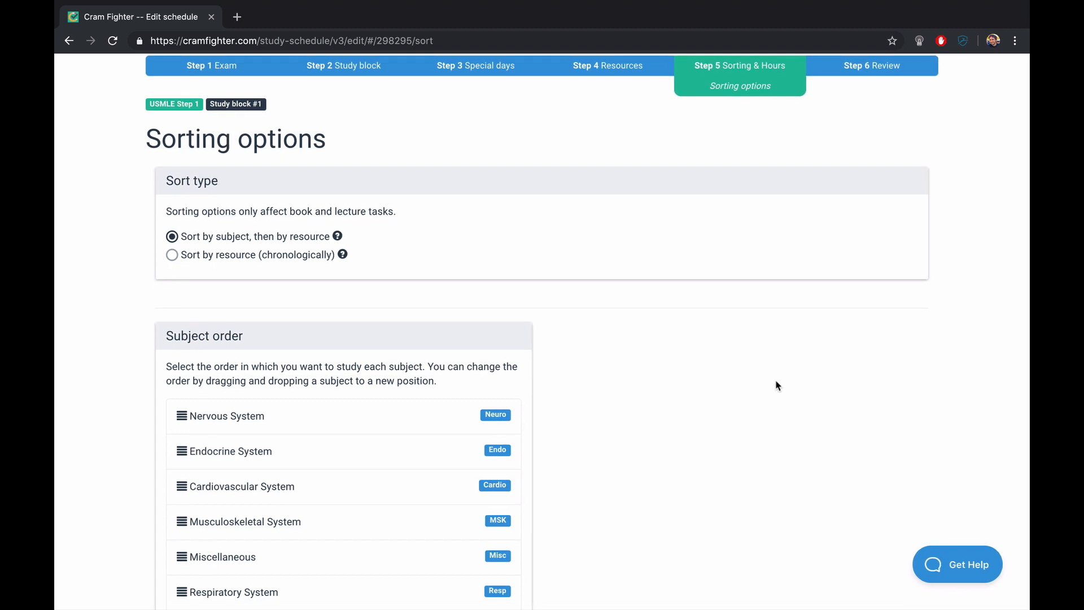
{"action": "scroll", "coordinate": [777, 386], "scroll_direction": "down", "scroll_amount": 1}
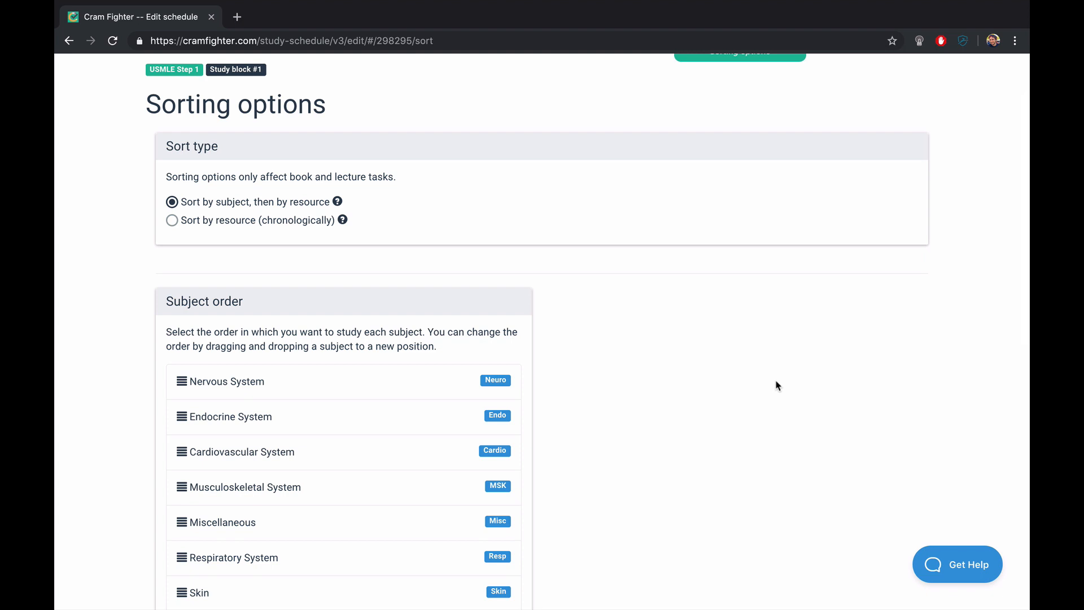
{"action": "scroll", "coordinate": [778, 386], "scroll_direction": "down", "scroll_amount": 4}
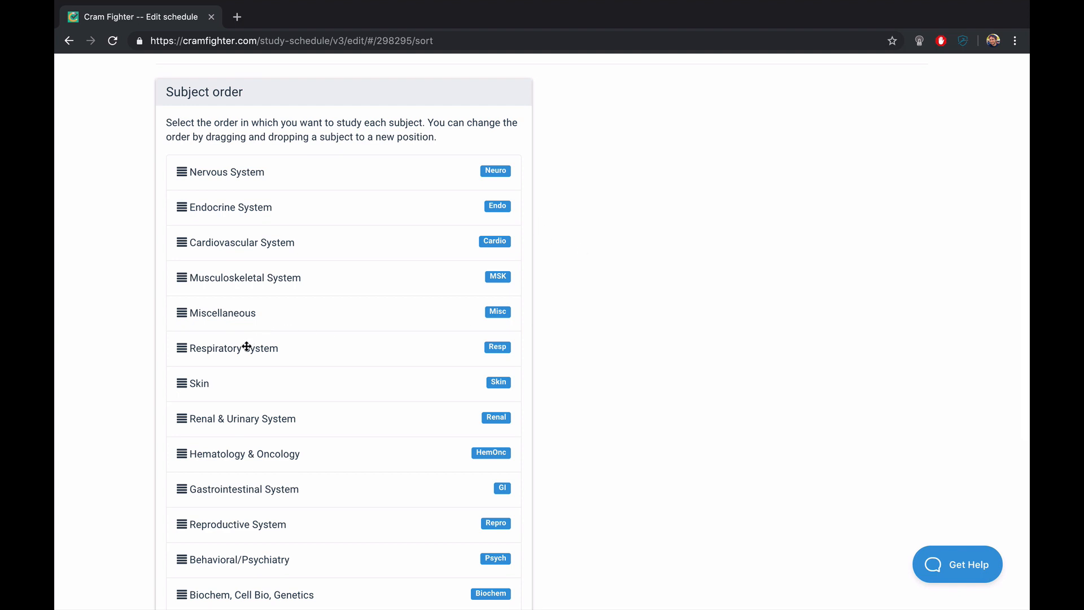
{"action": "left_click_drag", "start_coordinate": [247, 346], "coordinate": [249, 207]}
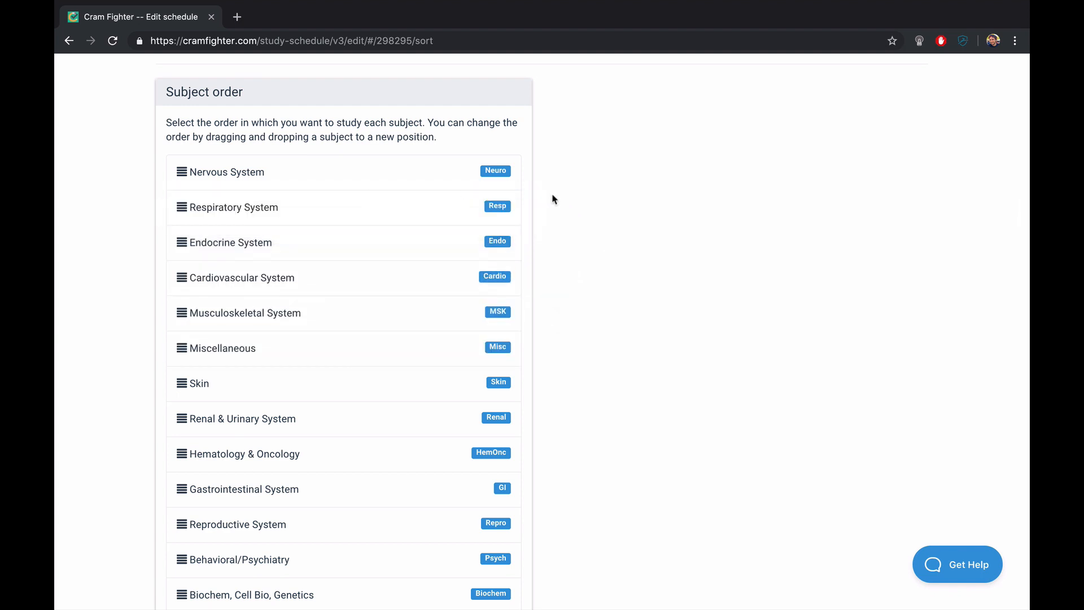
{"action": "scroll", "coordinate": [562, 341], "scroll_direction": "down", "scroll_amount": 1}
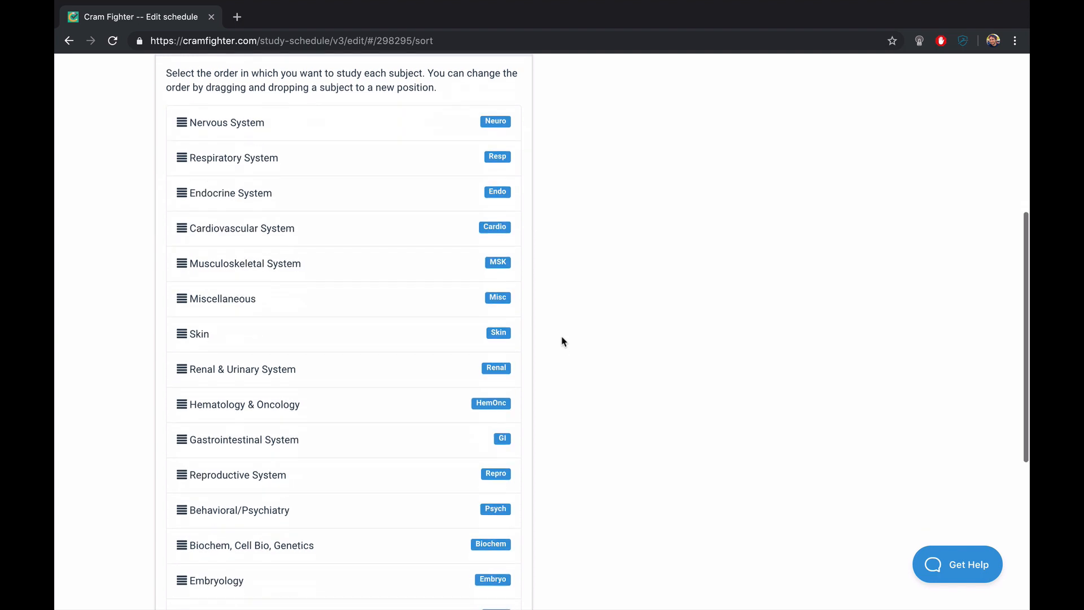
{"action": "scroll", "coordinate": [562, 341], "scroll_direction": "down", "scroll_amount": 6}
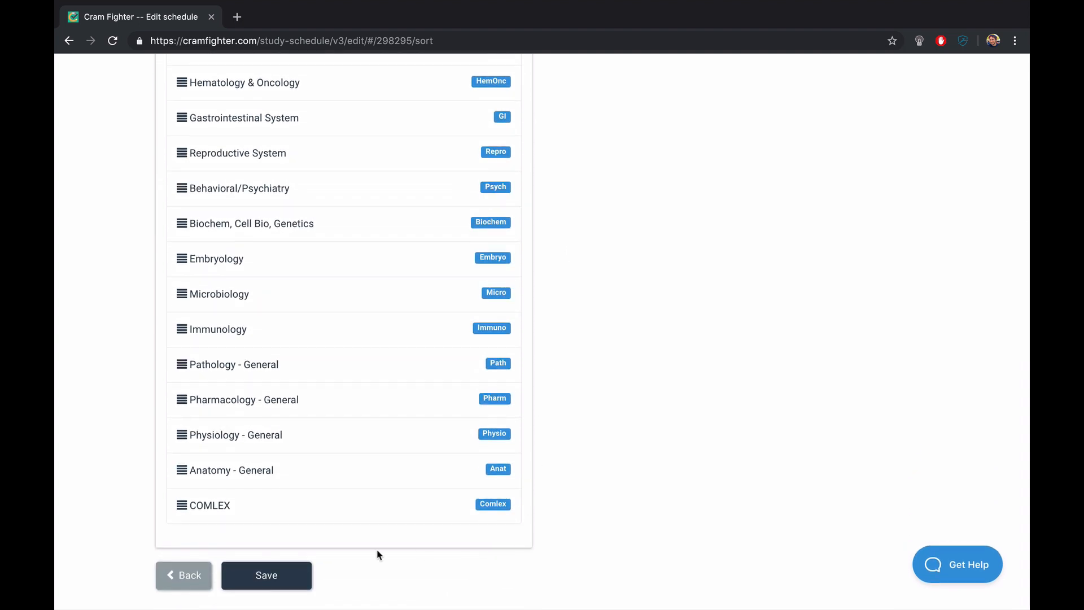
{"action": "left_click", "coordinate": [280, 585]}
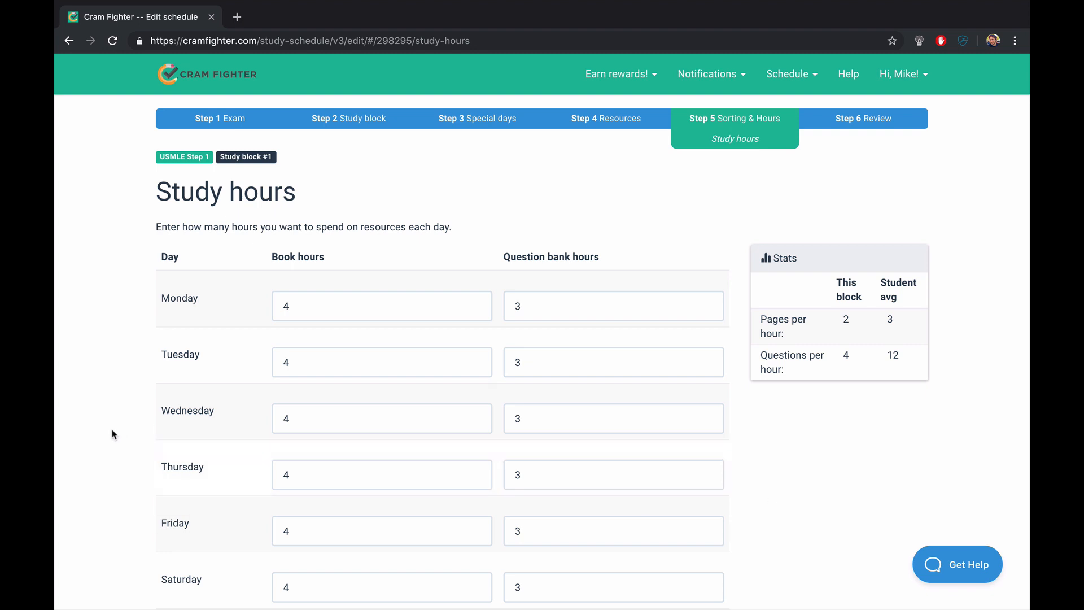
Set the Tuesday book hours to 2 in the study hours table
{"action": "left_click", "coordinate": [335, 364]}
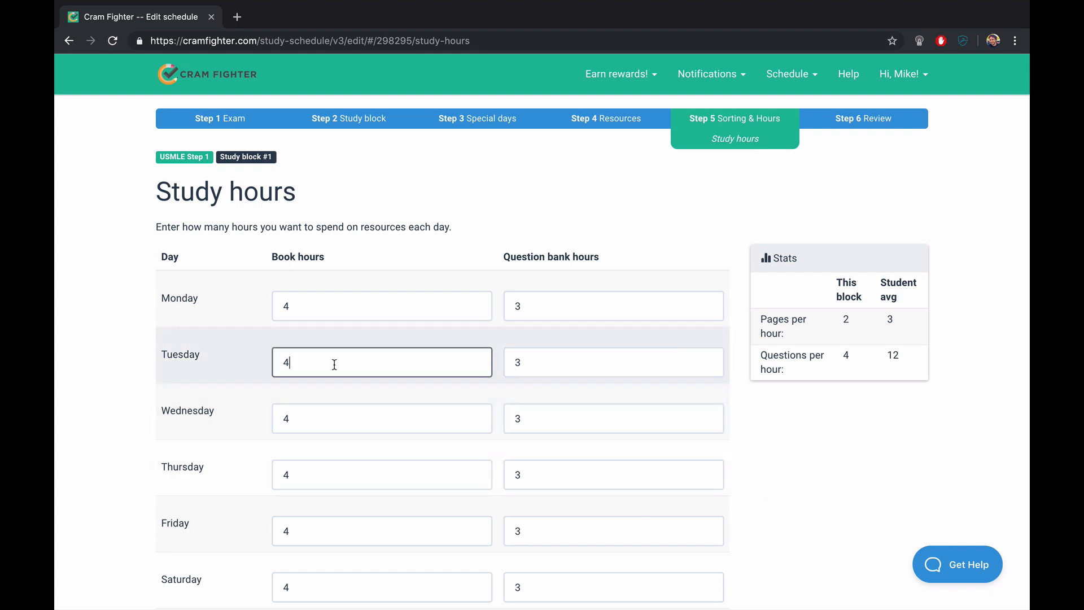
{"action": "key", "text": "BackSpace"}
{"action": "type", "text": "2"}
{"action": "left_click", "coordinate": [89, 373]}
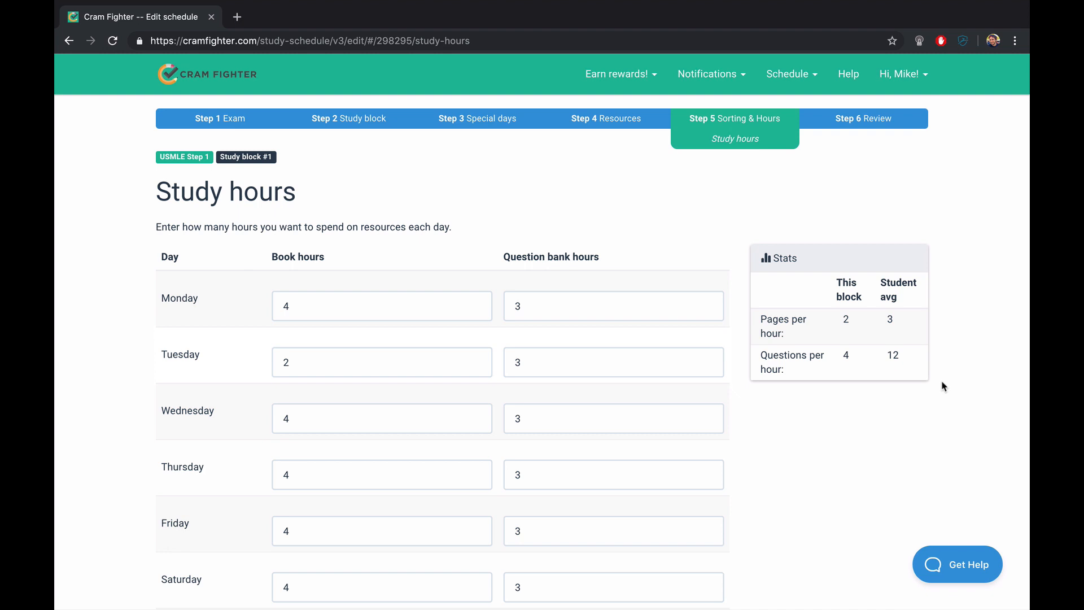
Save the study hours and review the summary of Study block #1
{"action": "scroll", "coordinate": [942, 386], "scroll_direction": "down", "scroll_amount": 2}
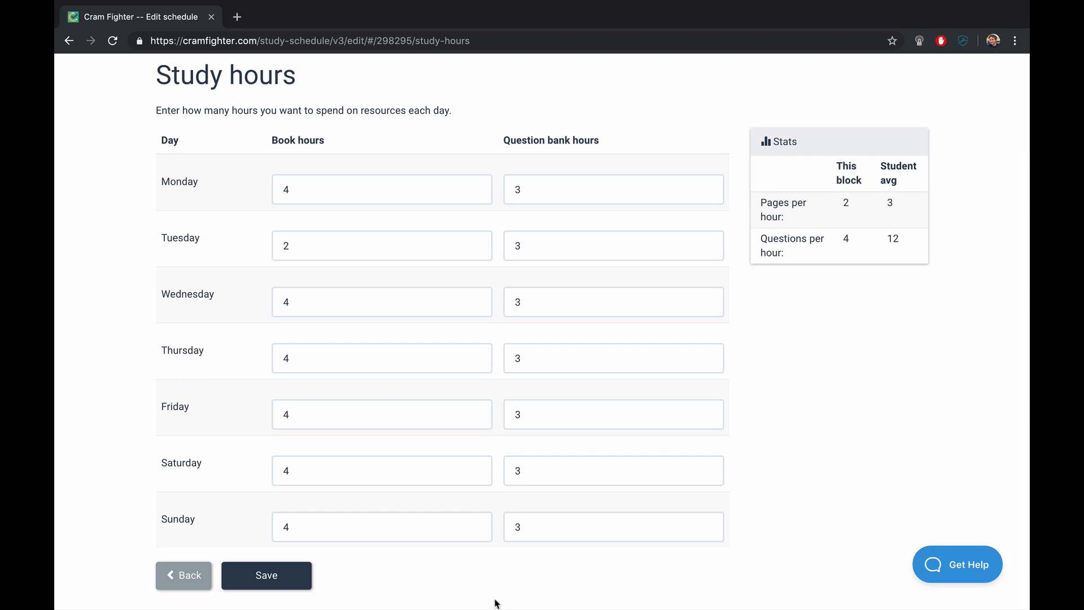
{"action": "left_click", "coordinate": [264, 574]}
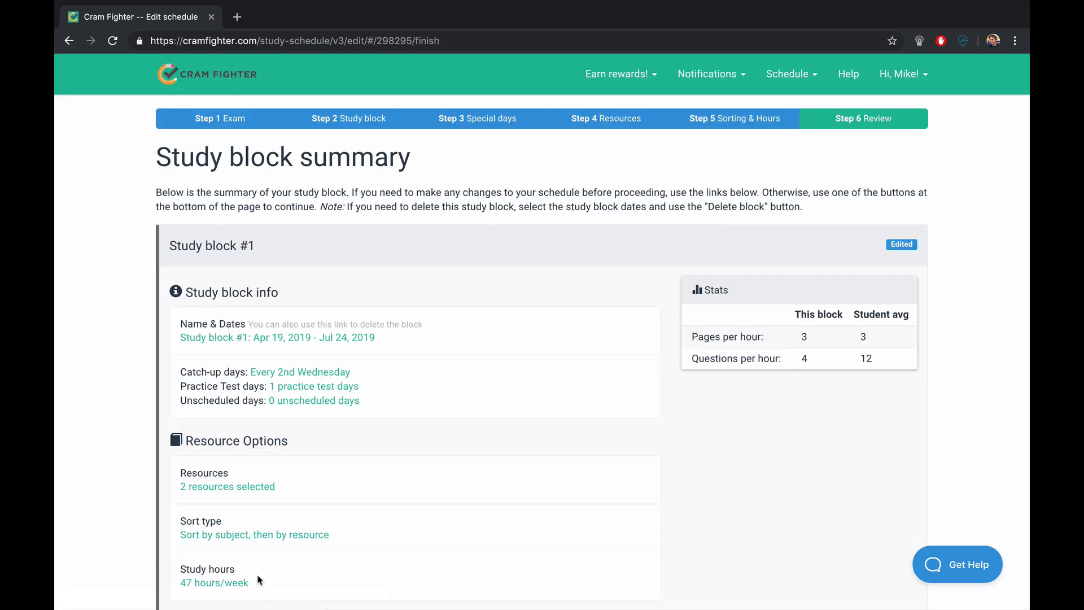
{"action": "scroll", "coordinate": [740, 499], "scroll_direction": "down", "scroll_amount": 2}
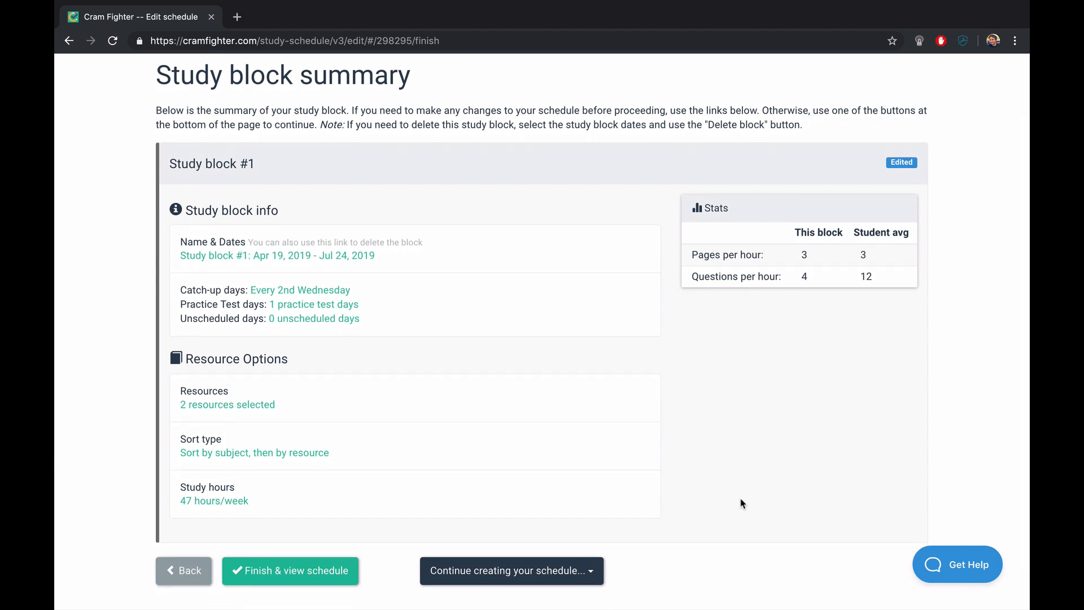
{"action": "scroll", "coordinate": [740, 499], "scroll_direction": "down", "scroll_amount": 1}
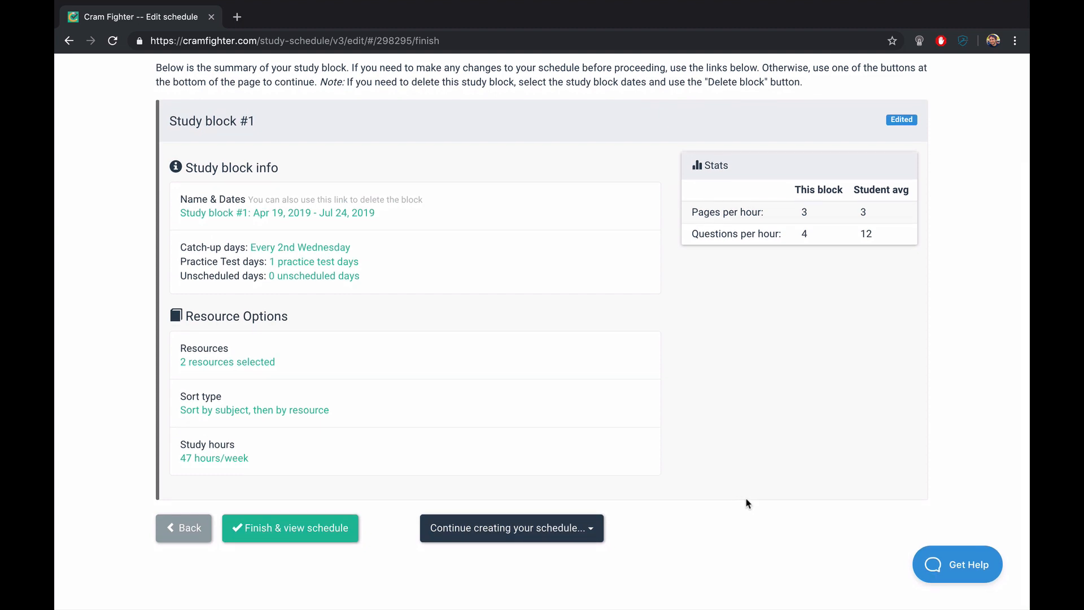
{"action": "scroll", "coordinate": [745, 503], "scroll_direction": "up", "scroll_amount": 1}
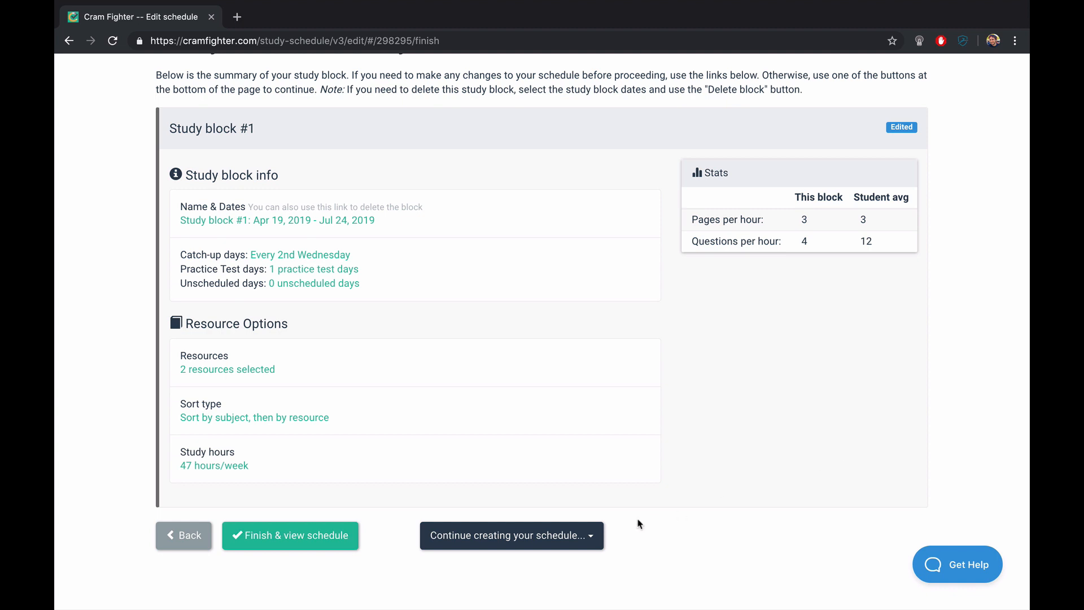
Add another study block to the schedule, set its end date to September 17, 2019, and create it
{"action": "left_click", "coordinate": [569, 538]}
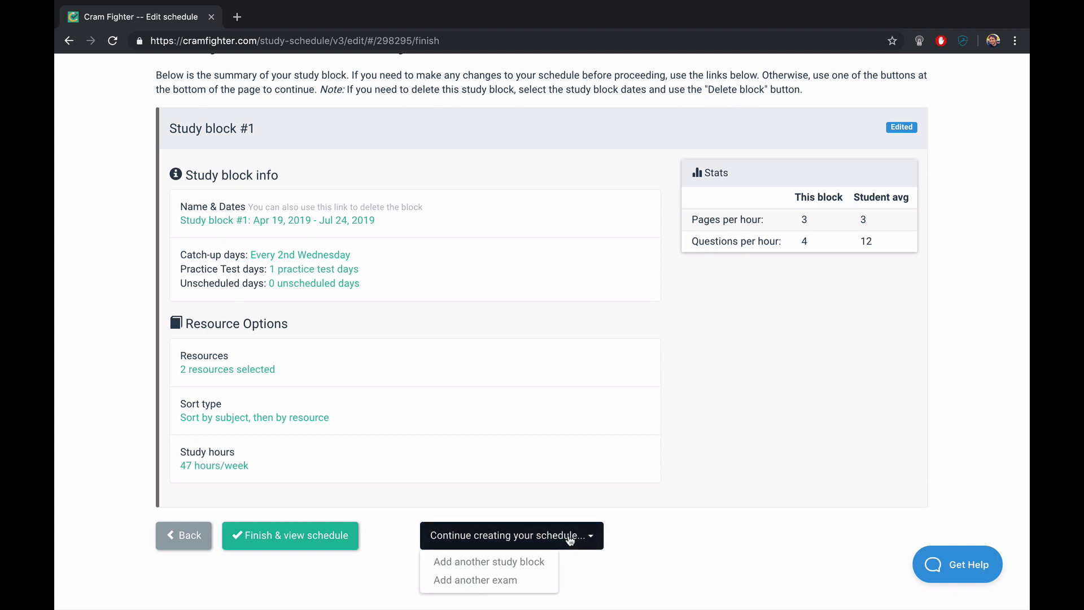
{"action": "left_click", "coordinate": [518, 562]}
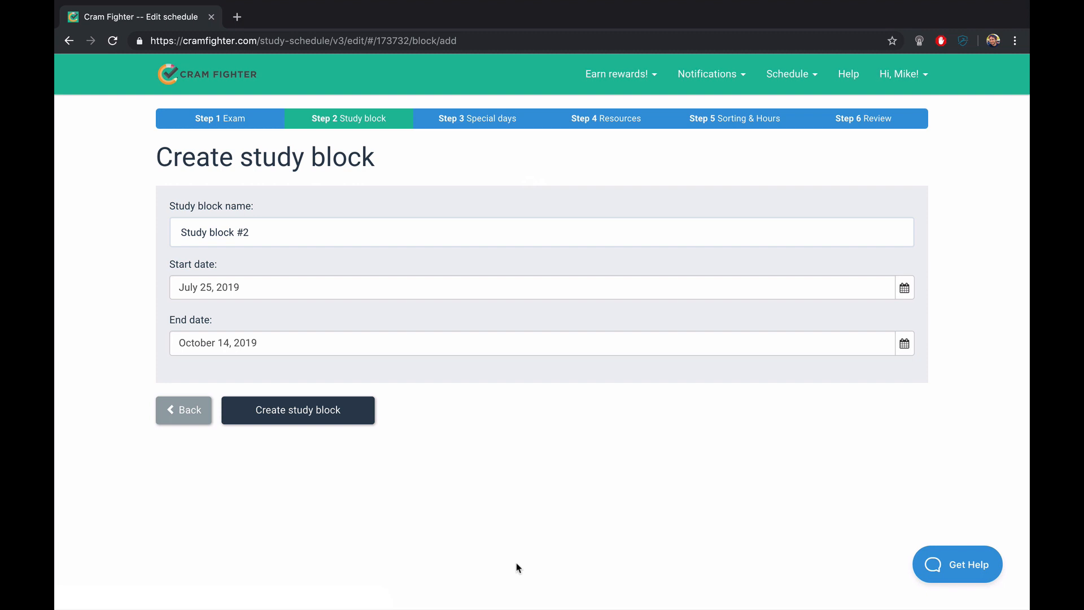
{"action": "left_click", "coordinate": [904, 345]}
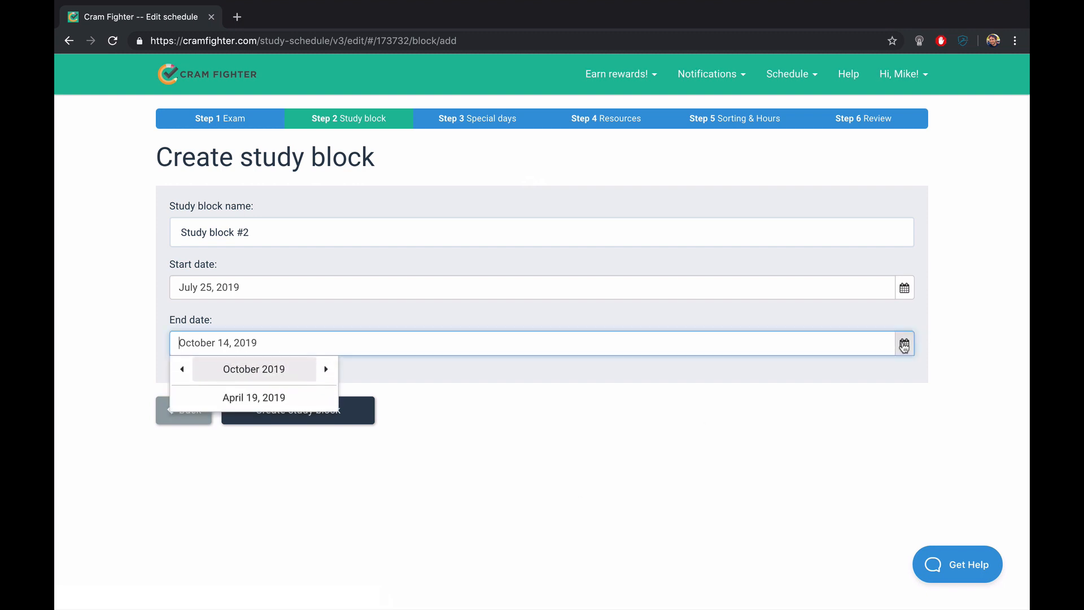
{"action": "left_click", "coordinate": [183, 370]}
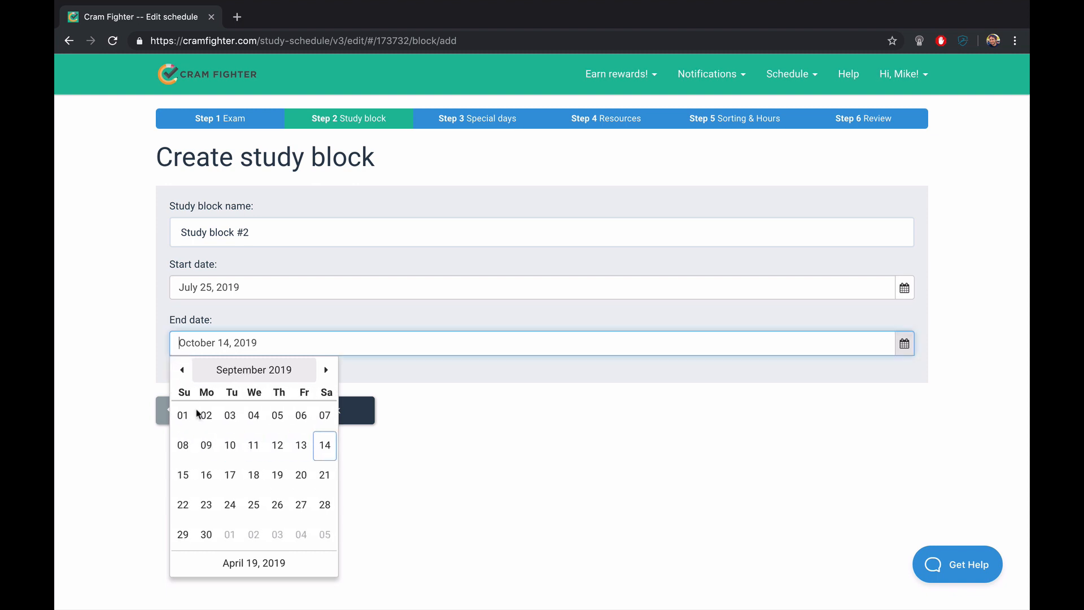
{"action": "left_click", "coordinate": [229, 475]}
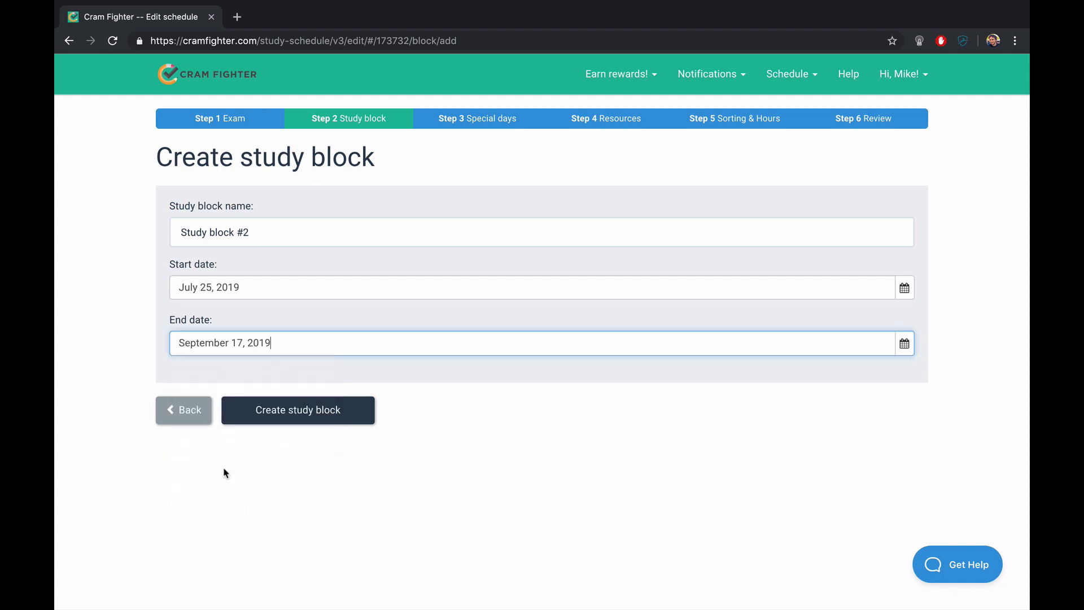
{"action": "left_click", "coordinate": [296, 417]}
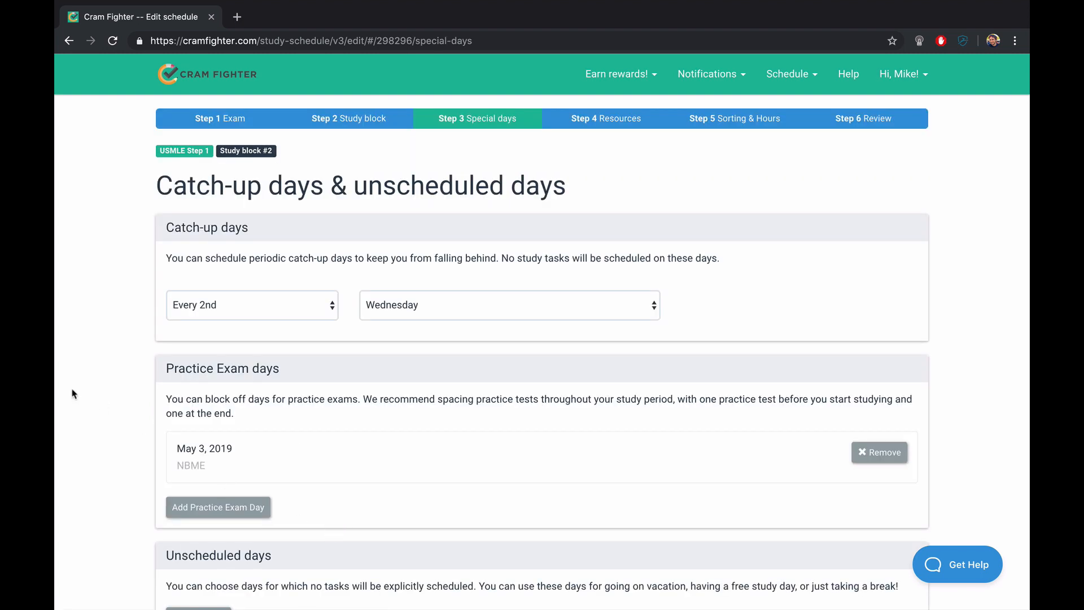
Save the special days for Study block #2, search the resources for "first aid" and open First Aid for the USMLE Step 1, 2019 edition
{"action": "scroll", "coordinate": [114, 434], "scroll_direction": "down", "scroll_amount": 2}
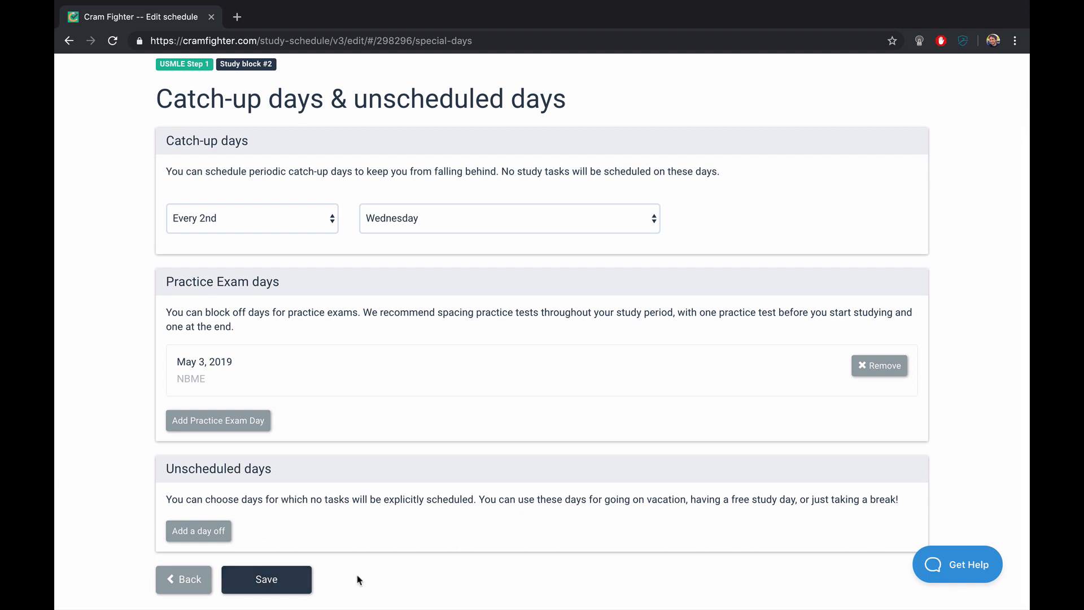
{"action": "left_click", "coordinate": [300, 583]}
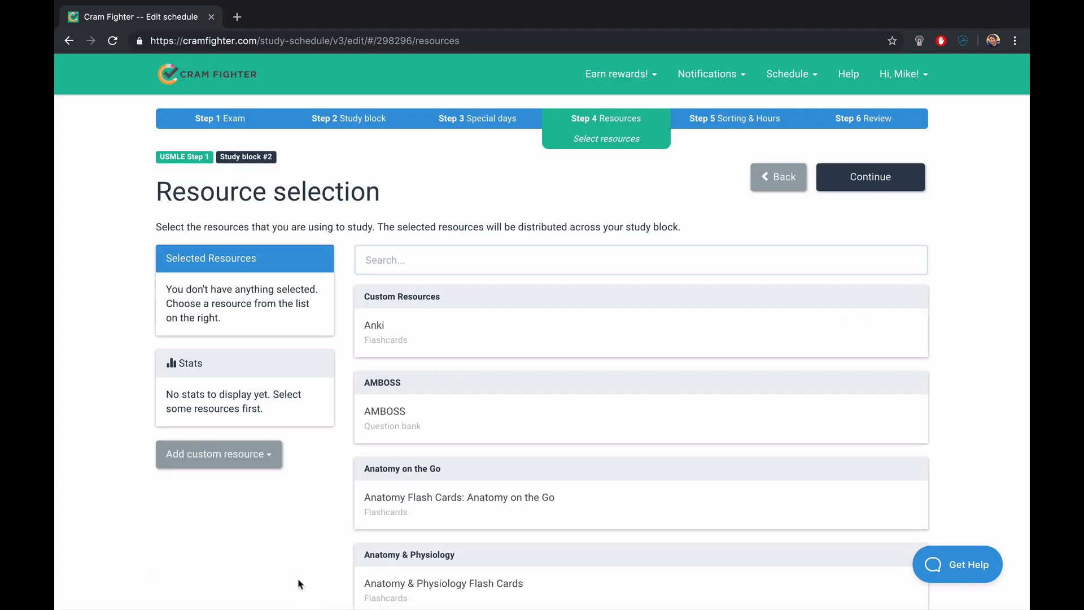
{"action": "left_click", "coordinate": [475, 255]}
{"action": "type", "text": "first aid"}
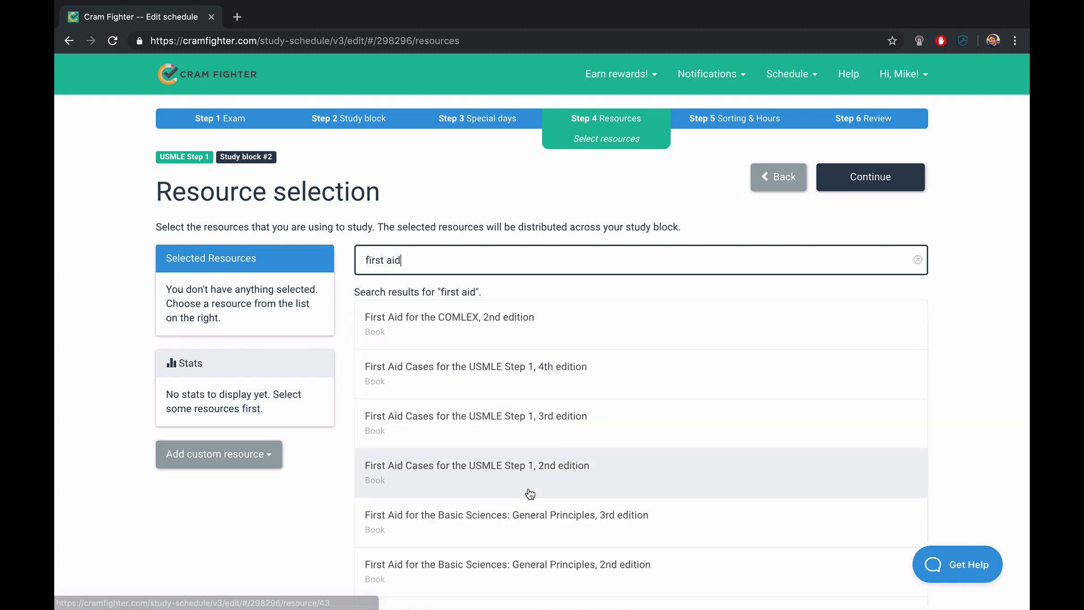
{"action": "scroll", "coordinate": [528, 494], "scroll_direction": "down", "scroll_amount": 5}
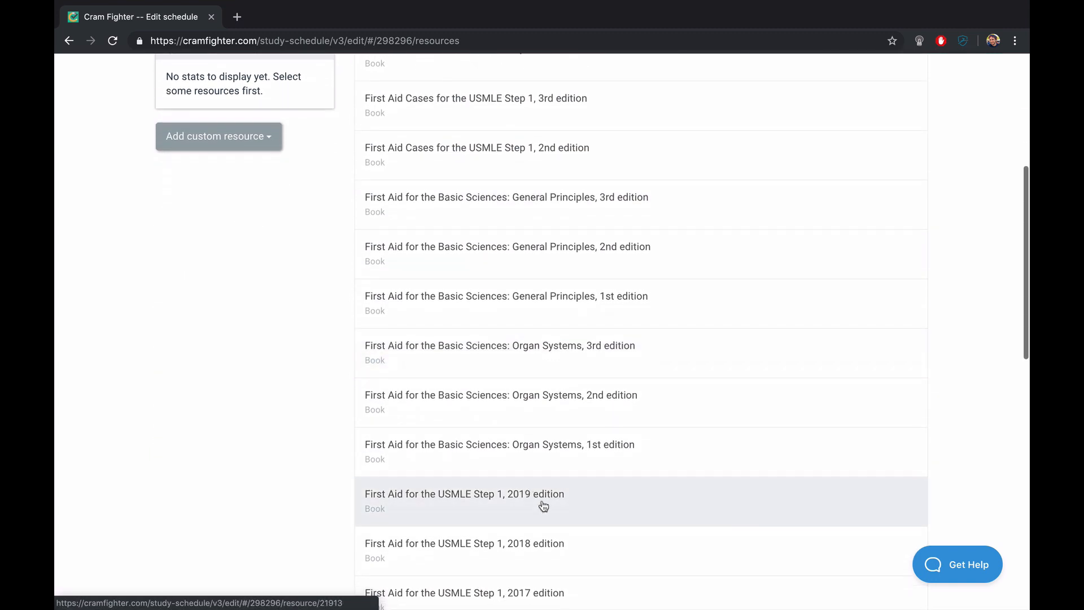
{"action": "left_click", "coordinate": [542, 506]}
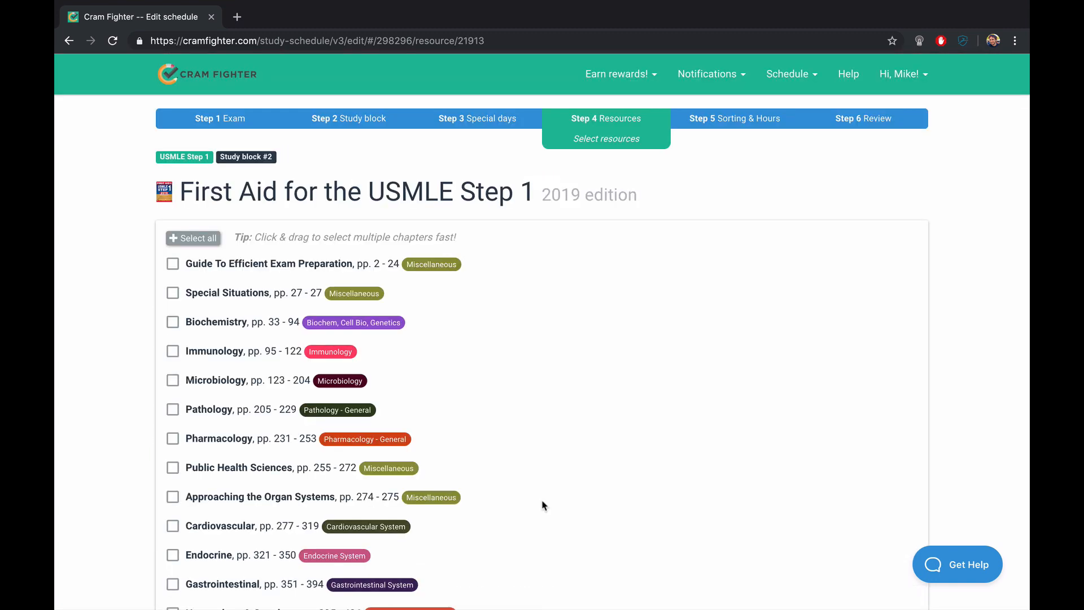
Select all chapters of First Aid for the USMLE Step 1, 2019 edition, and save the book to the study block
{"action": "left_click", "coordinate": [194, 237]}
{"action": "scroll", "coordinate": [644, 457], "scroll_direction": "down", "scroll_amount": 1}
{"action": "scroll", "coordinate": [644, 458], "scroll_direction": "down", "scroll_amount": 5}
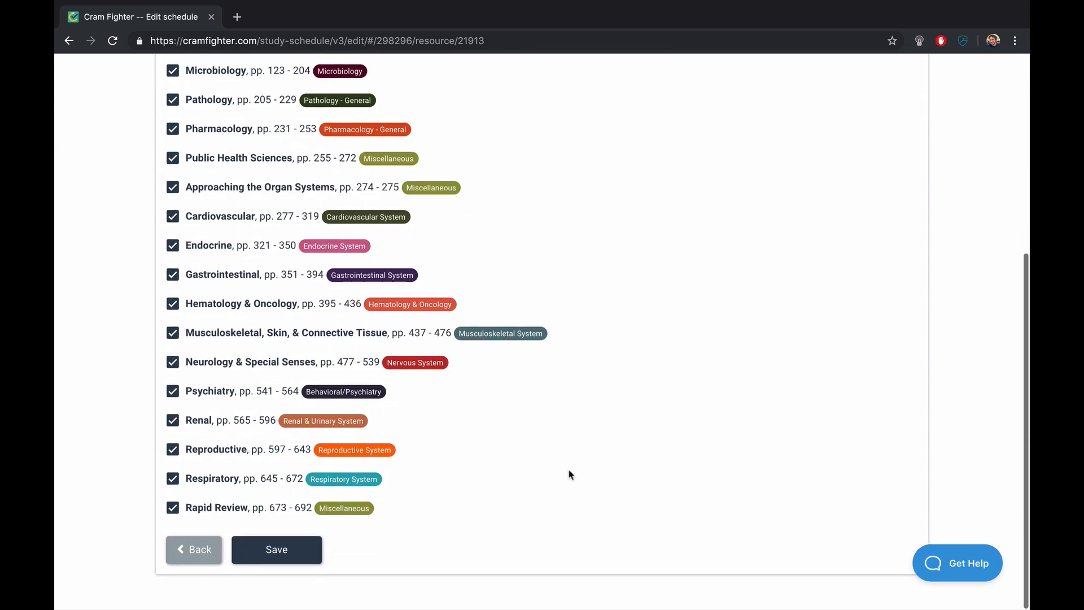
{"action": "left_click", "coordinate": [283, 553]}
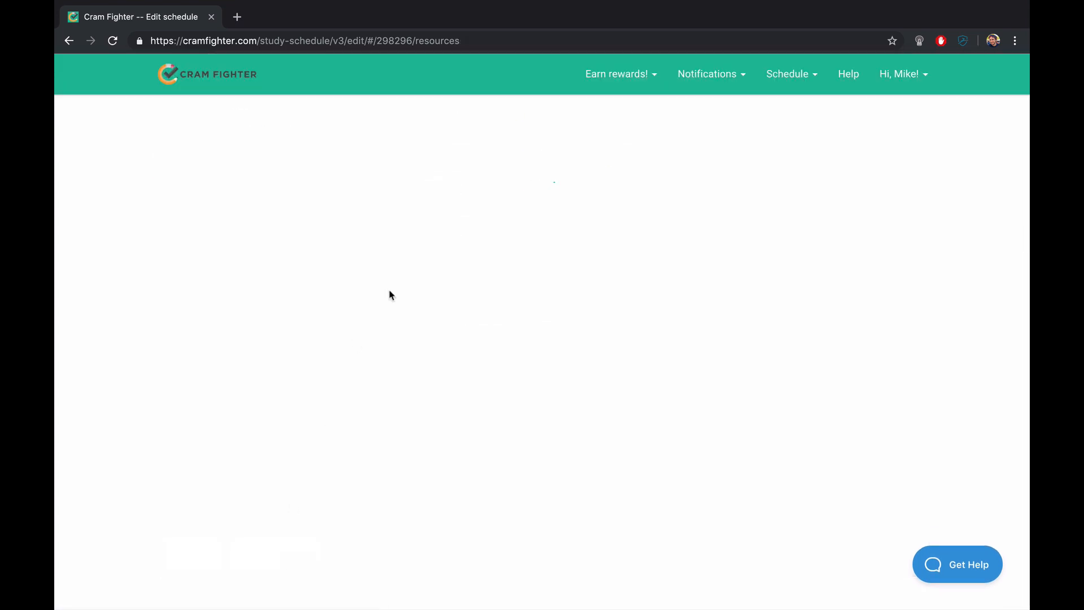
Search the resources for "pathoma" and add the Pathoma lecture series with all its lectures selected
{"action": "left_click", "coordinate": [451, 259]}
{"action": "type", "text": "pathoma"}
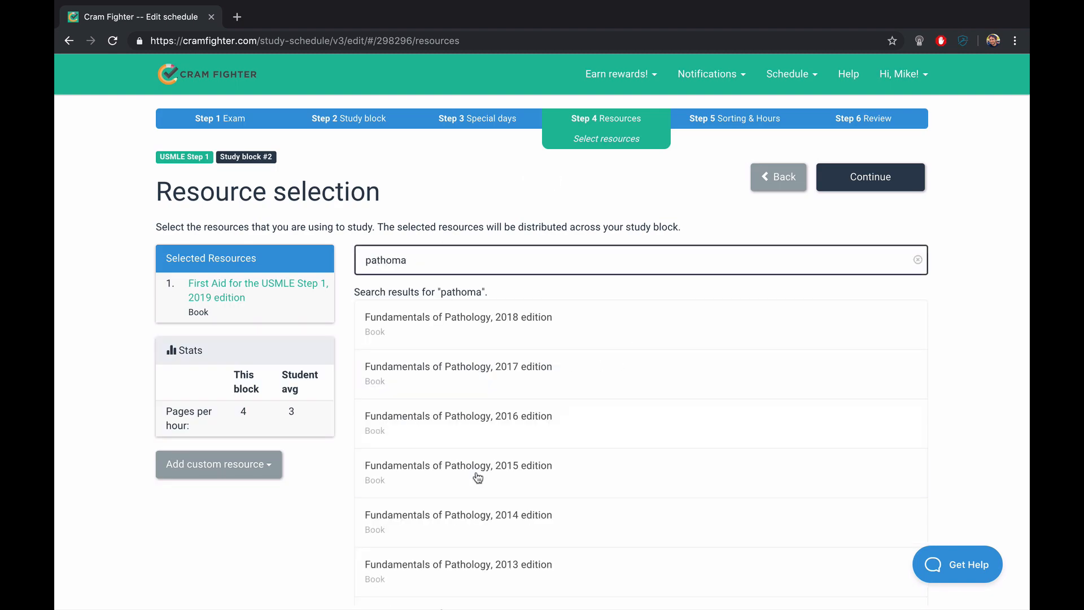
{"action": "scroll", "coordinate": [477, 477], "scroll_direction": "down", "scroll_amount": 3}
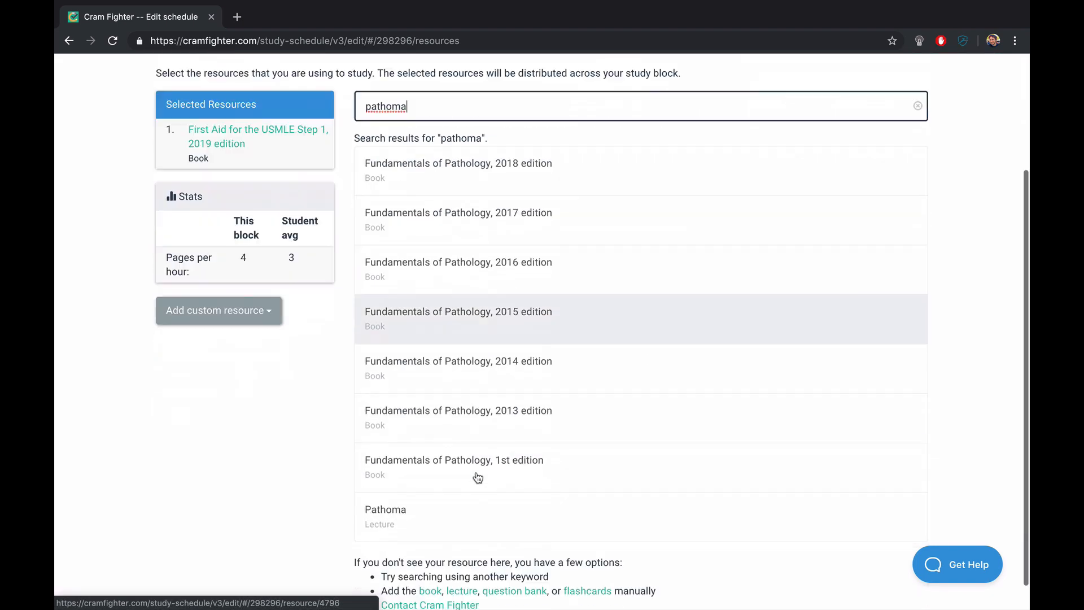
{"action": "left_click", "coordinate": [456, 511]}
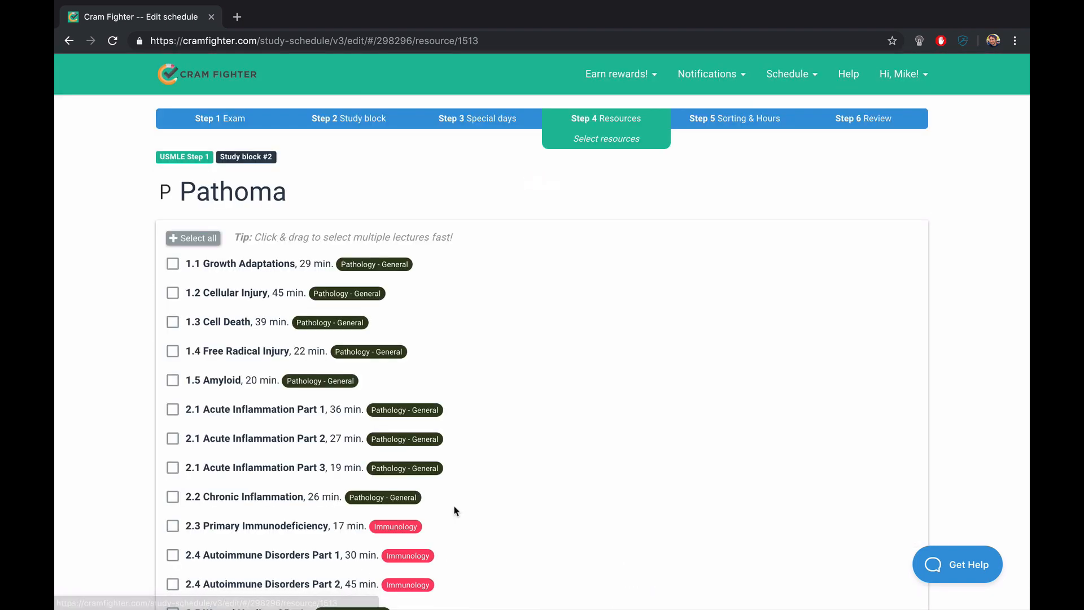
{"action": "left_click", "coordinate": [192, 238]}
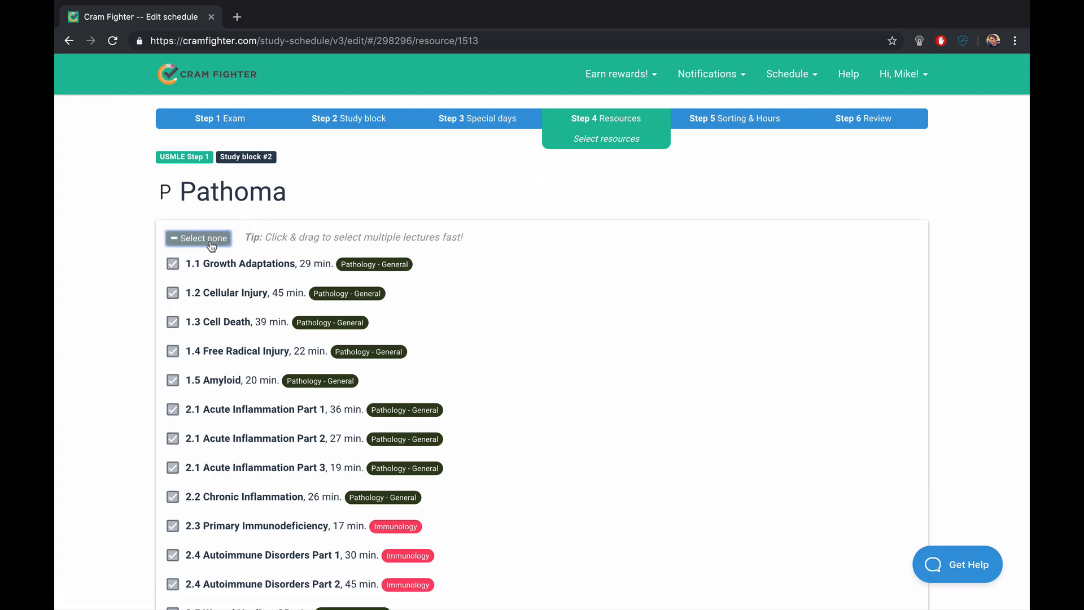
{"action": "scroll", "coordinate": [565, 395], "scroll_direction": "down", "scroll_amount": 7}
{"action": "scroll", "coordinate": [564, 397], "scroll_direction": "down", "scroll_amount": 20}
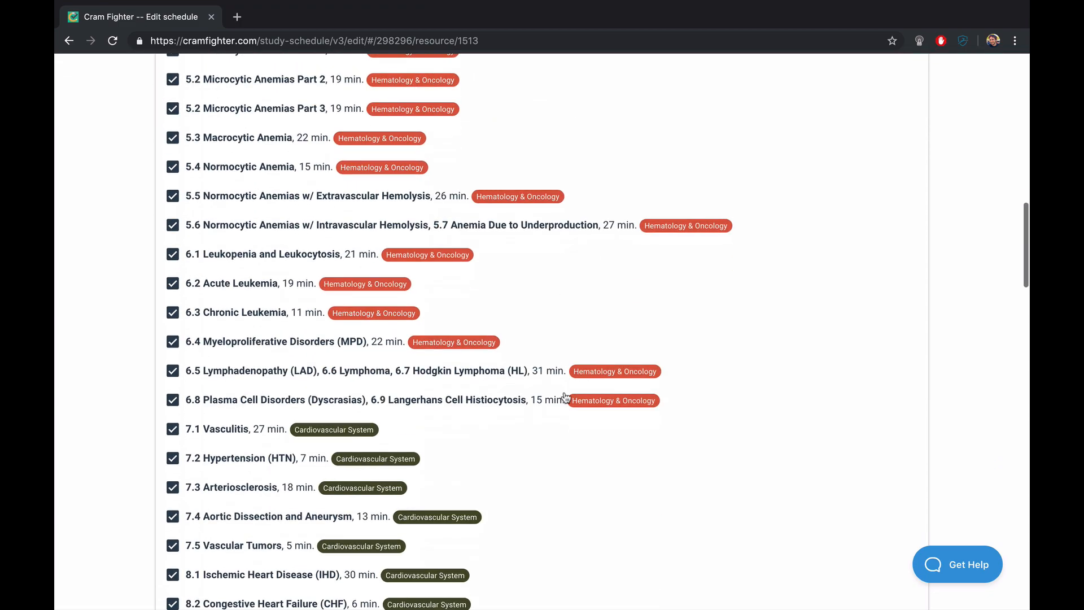
{"action": "scroll", "coordinate": [565, 397], "scroll_direction": "down", "scroll_amount": 4}
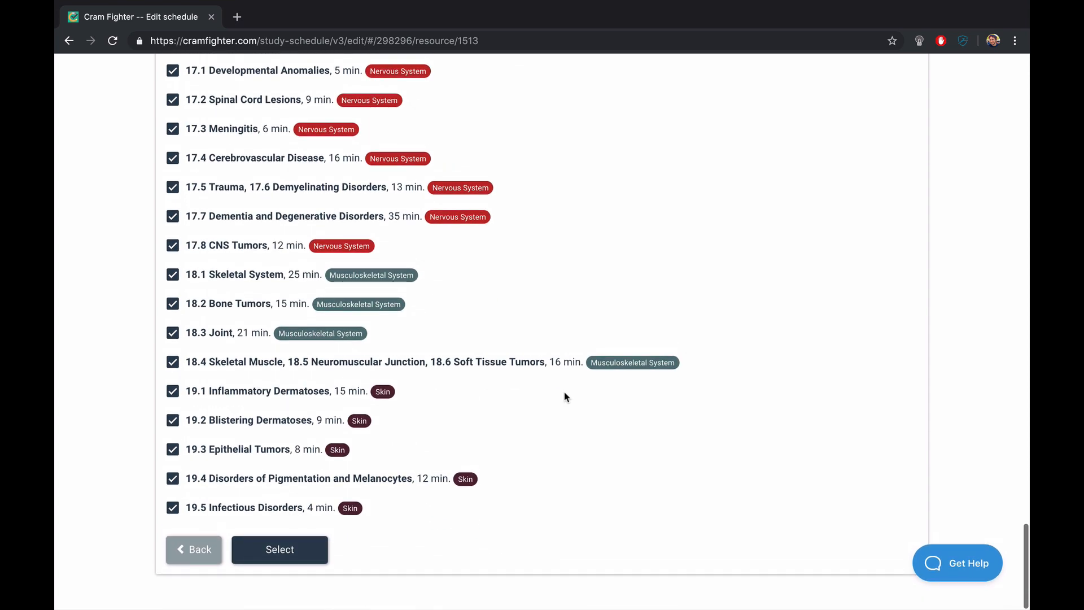
{"action": "left_click", "coordinate": [299, 551]}
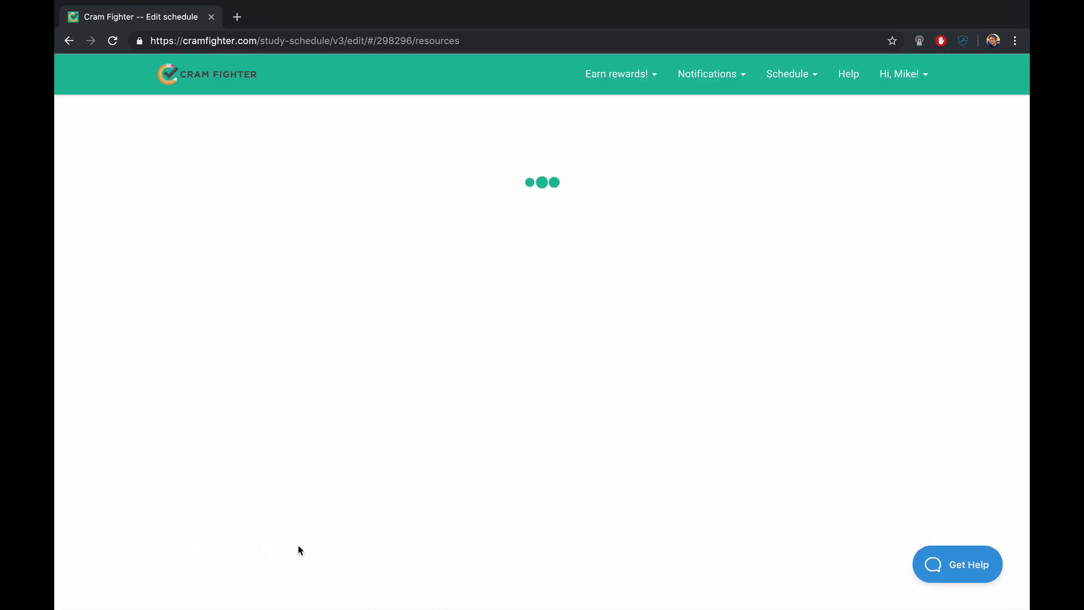
Search for "pathoma" again and add the book Fundamentals of Pathology, 2018 edition, with all its chapters selected
{"action": "type", "text": "pathom"}
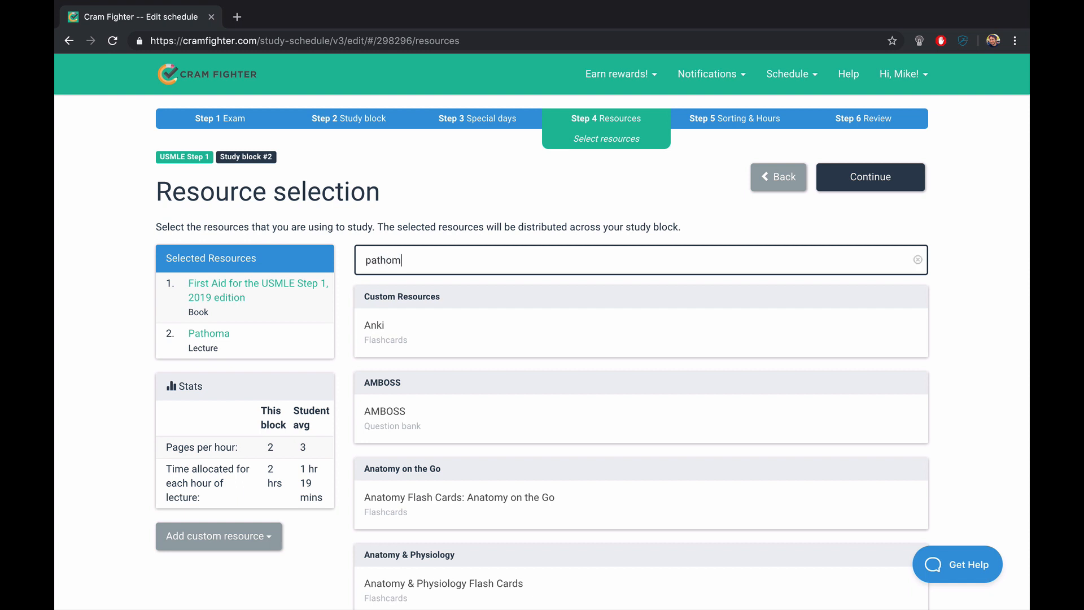
{"action": "type", "text": "a"}
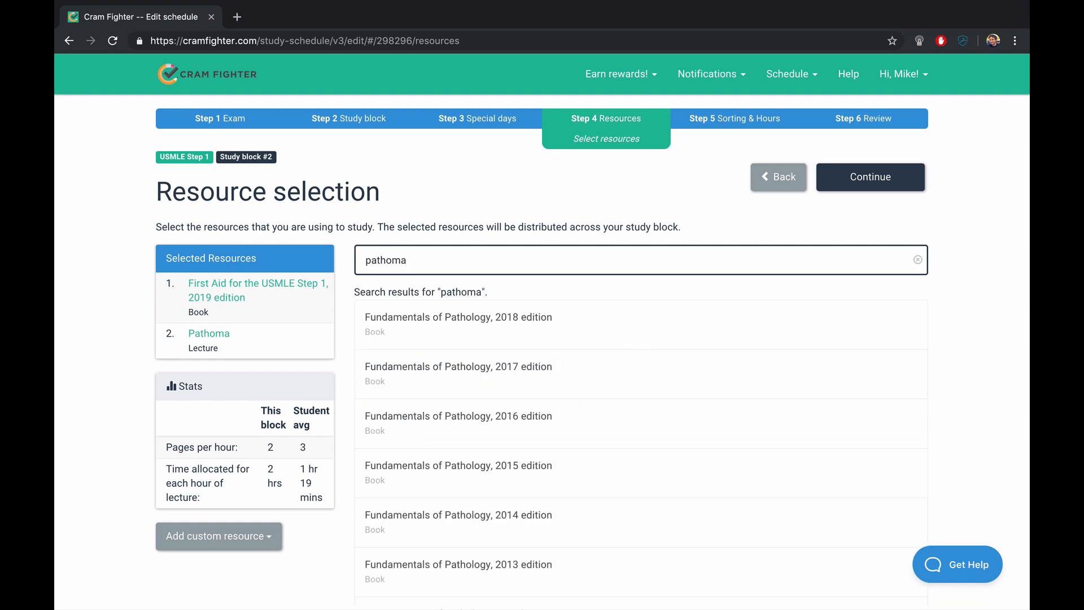
{"action": "left_click", "coordinate": [651, 350]}
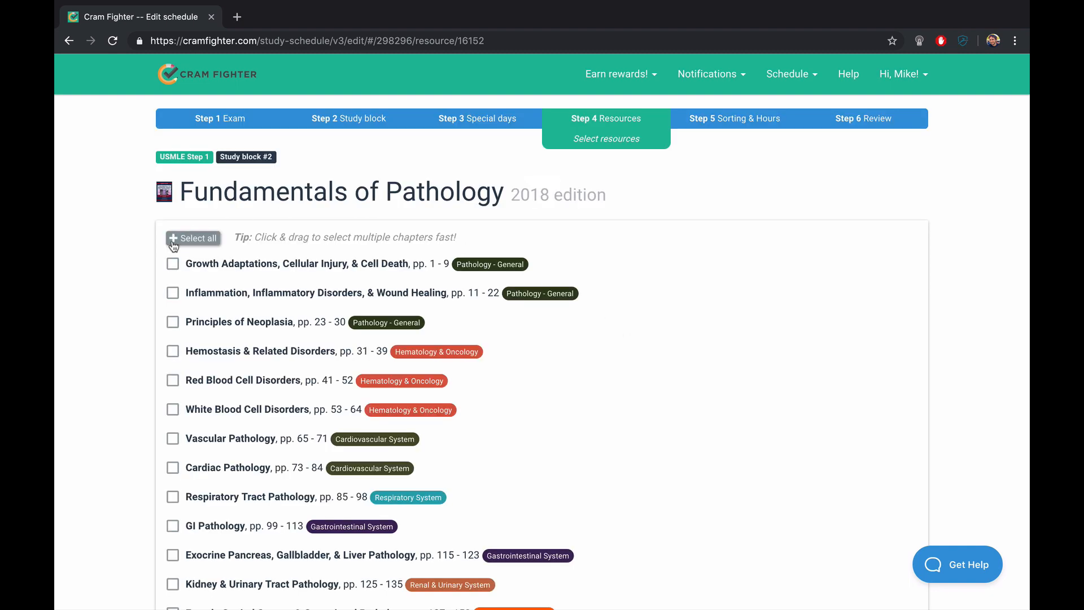
{"action": "left_click", "coordinate": [192, 238]}
{"action": "scroll", "coordinate": [721, 412], "scroll_direction": "down", "scroll_amount": 5}
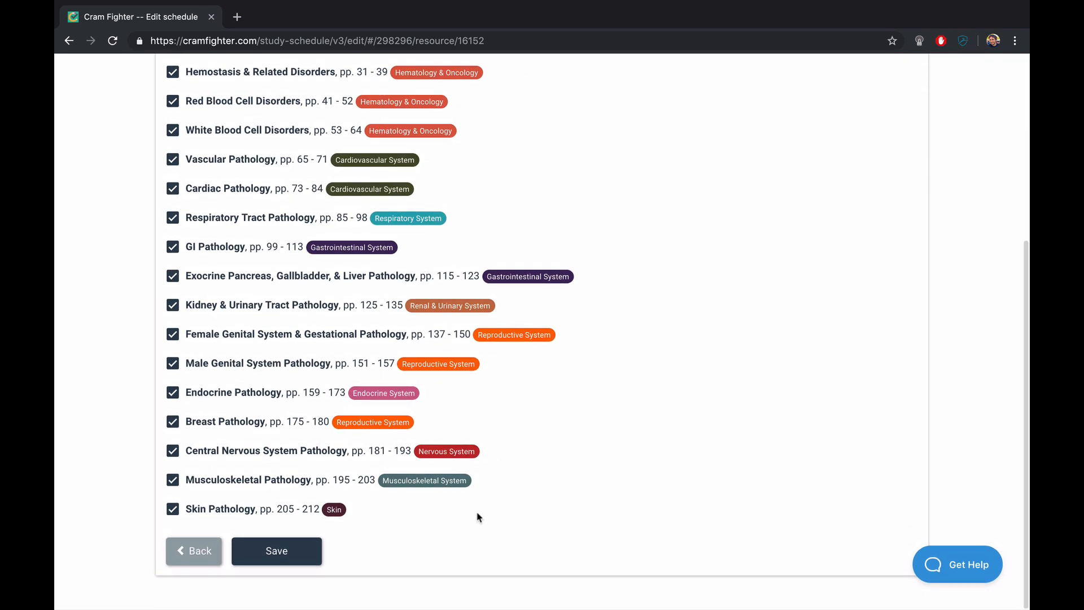
{"action": "left_click", "coordinate": [315, 553]}
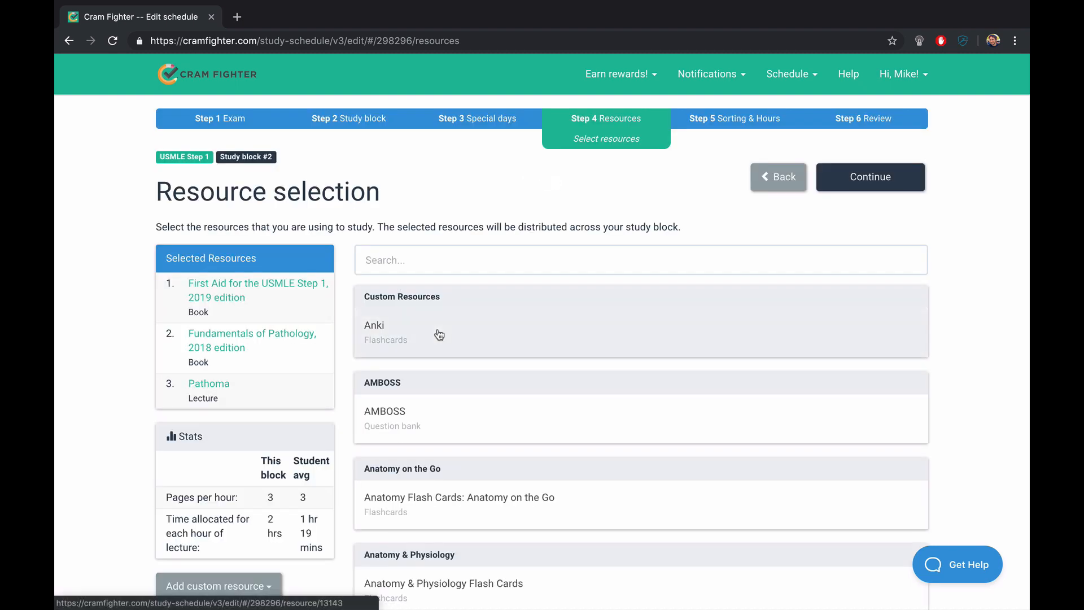
Add the UWorld question bank with a total of 2400 questions and continue to the sorting options
{"action": "left_click", "coordinate": [462, 256]}
{"action": "type", "text": "uworld"}
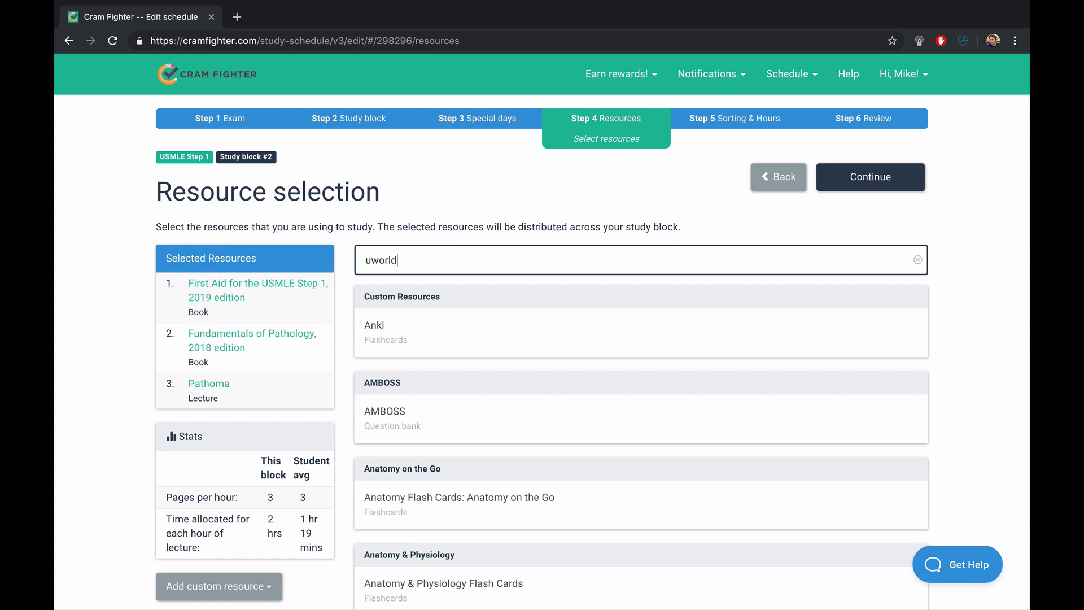
{"action": "left_click", "coordinate": [427, 320]}
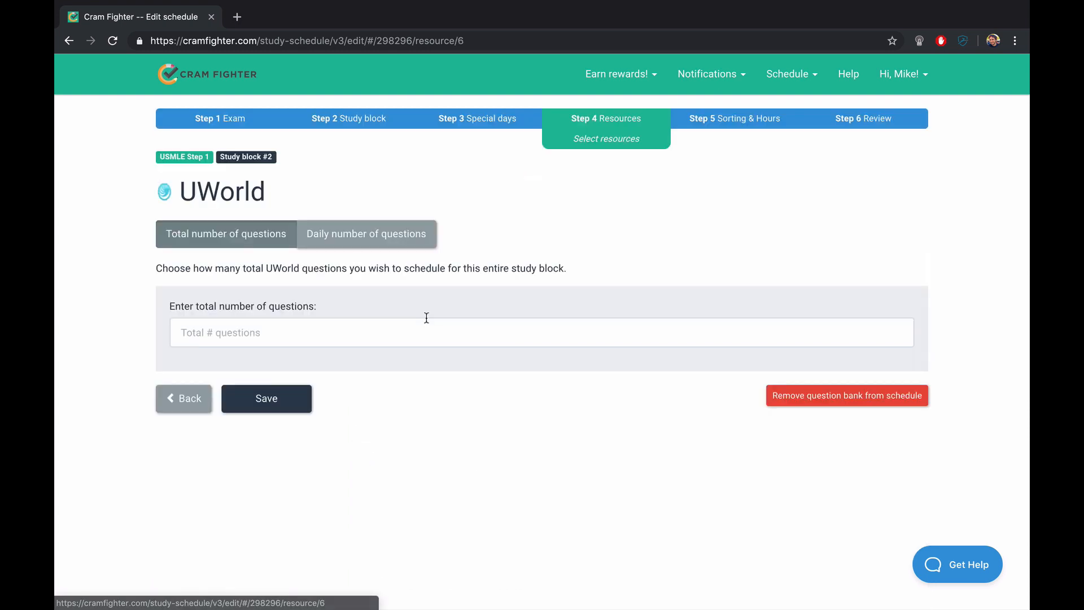
{"action": "left_click", "coordinate": [347, 332]}
{"action": "type", "text": "2400"}
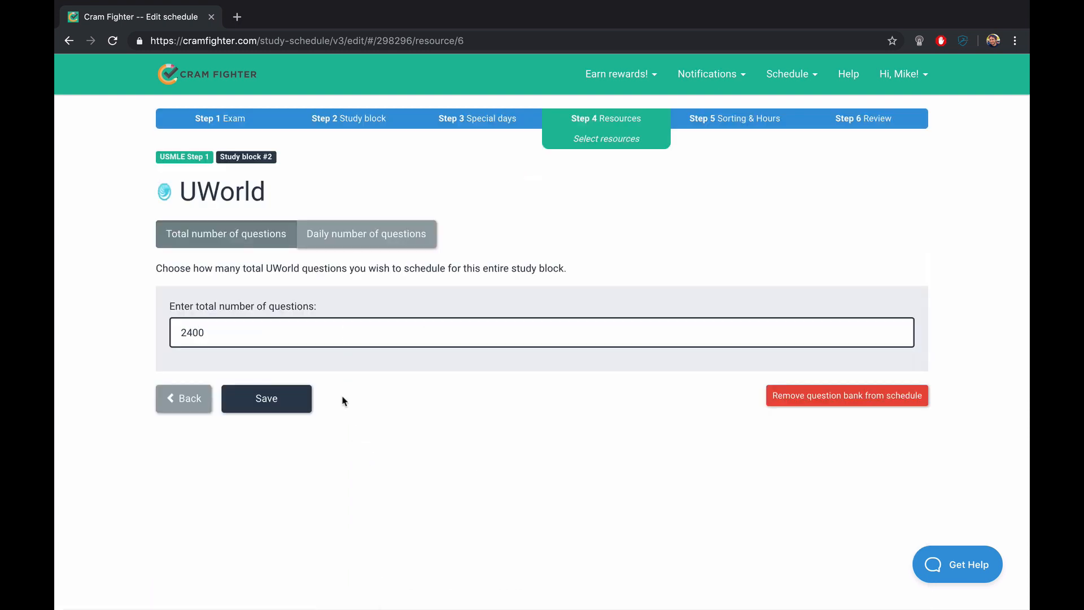
{"action": "left_click", "coordinate": [284, 407]}
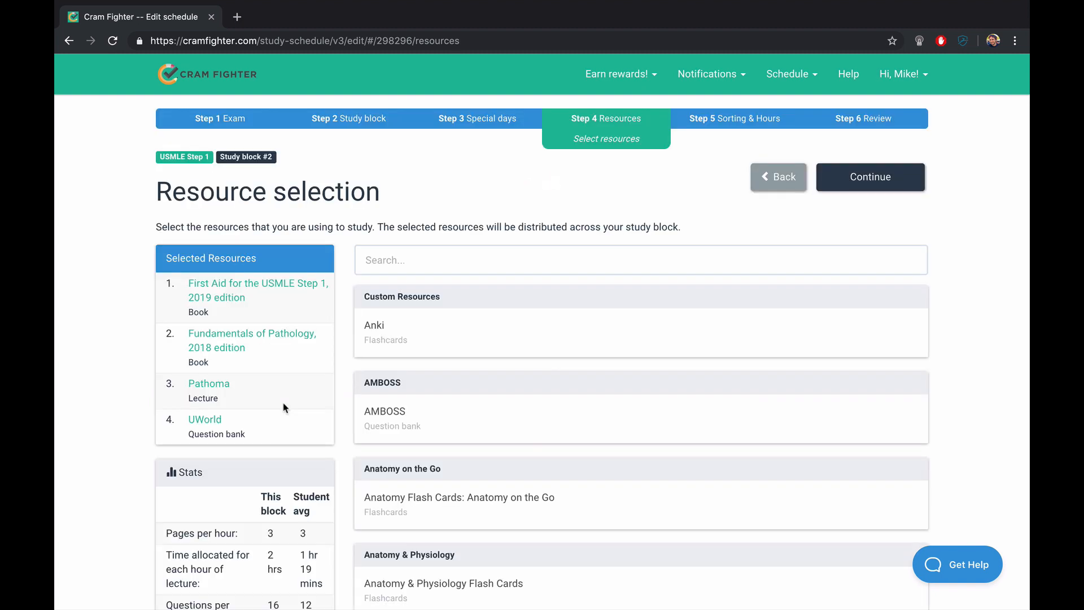
{"action": "left_click", "coordinate": [874, 186]}
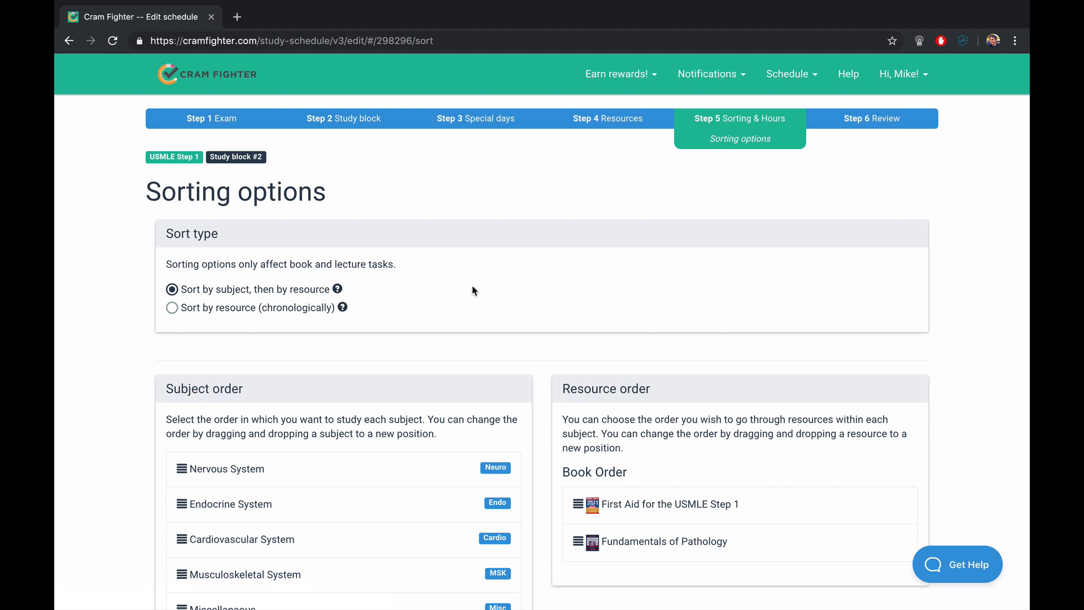
Keep the sorting by subject, then by resource, for Study block #2 and save its sorting options and daily study hours
{"action": "scroll", "coordinate": [116, 364], "scroll_direction": "down", "scroll_amount": 4}
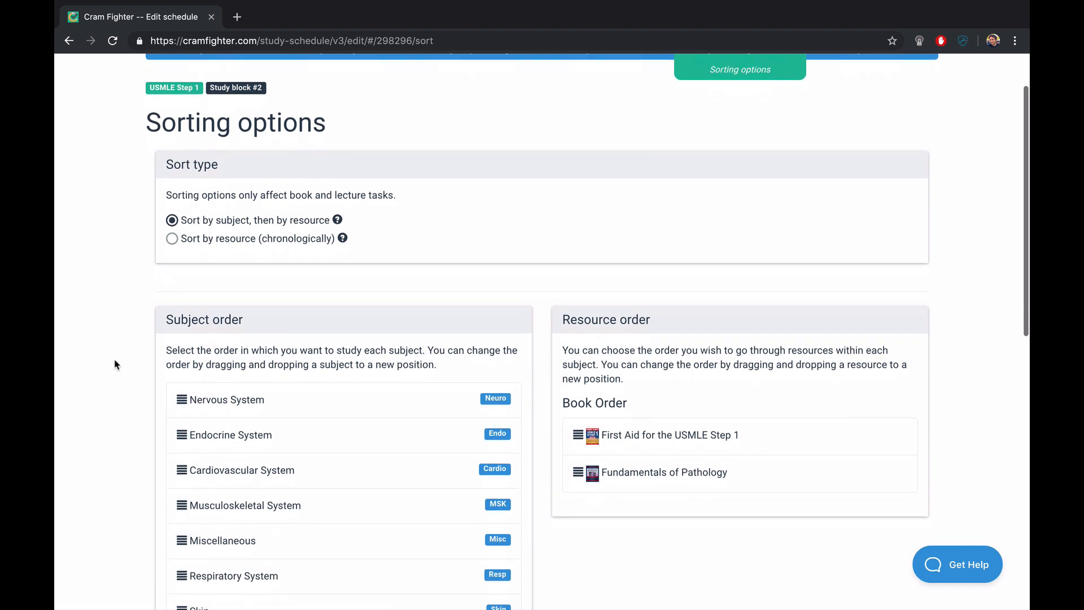
{"action": "scroll", "coordinate": [115, 364], "scroll_direction": "down", "scroll_amount": 5}
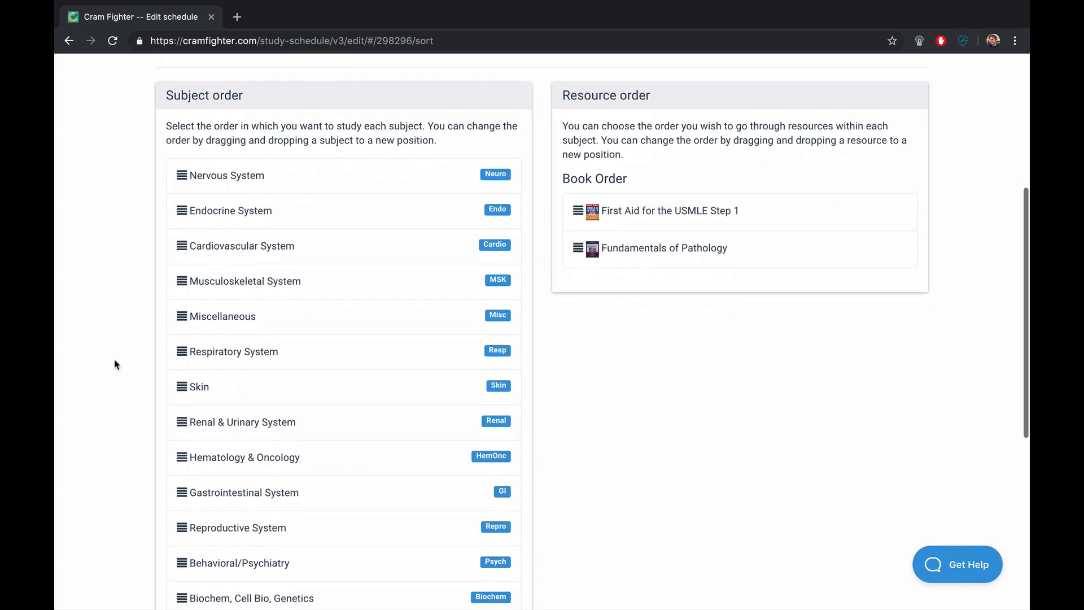
{"action": "scroll", "coordinate": [116, 364], "scroll_direction": "down", "scroll_amount": 3}
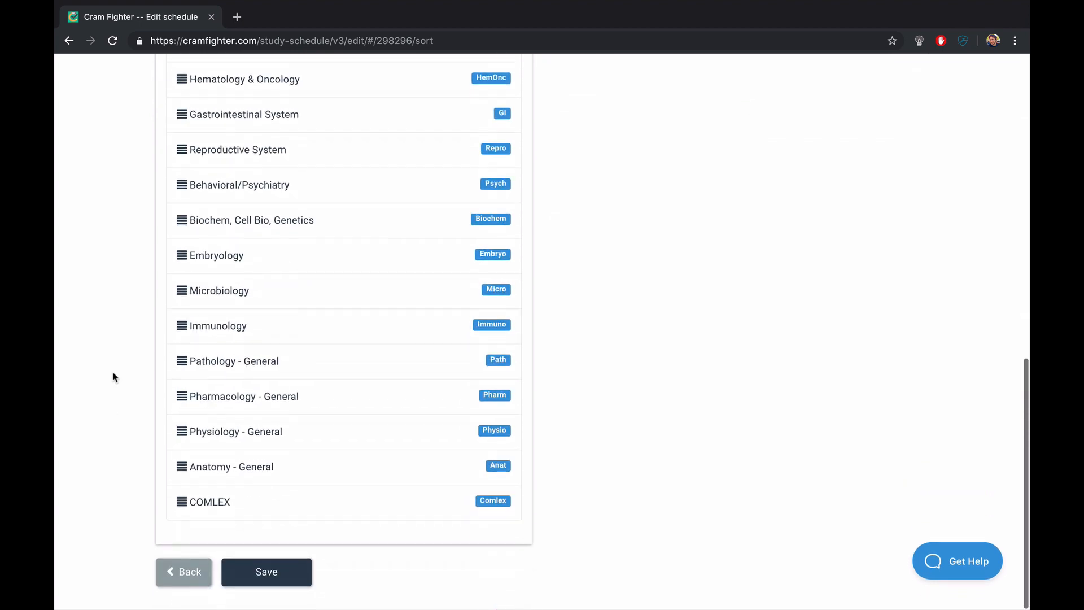
{"action": "left_click", "coordinate": [292, 572]}
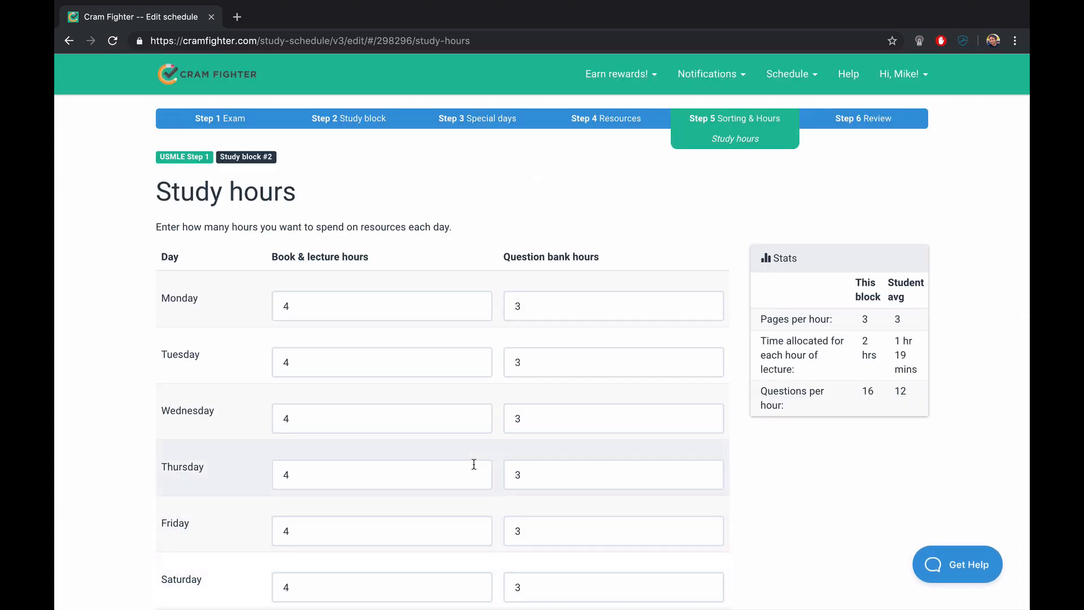
{"action": "scroll", "coordinate": [474, 464], "scroll_direction": "down", "scroll_amount": 2}
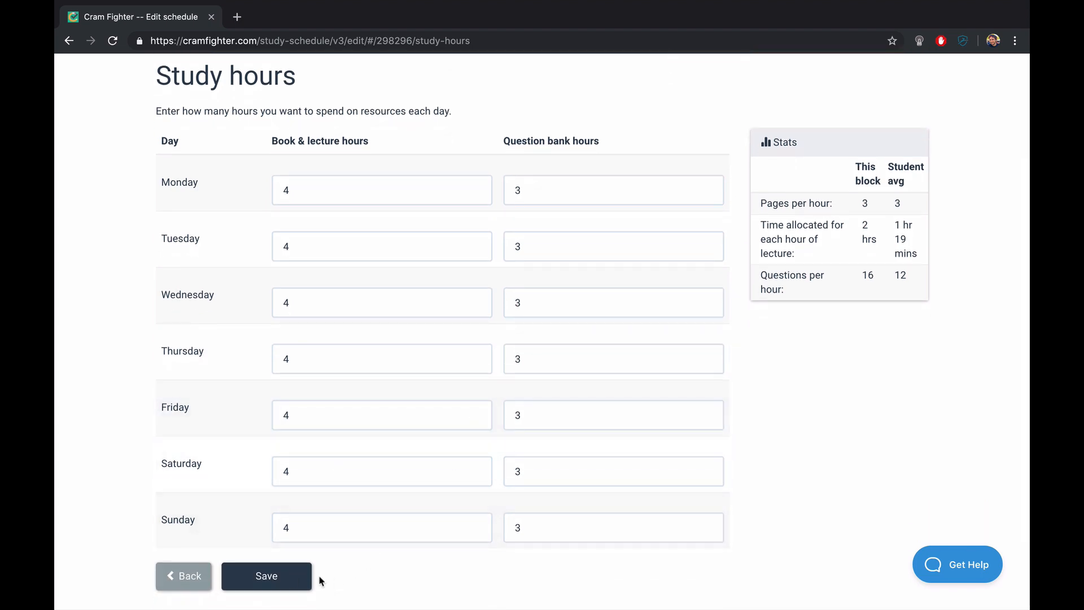
{"action": "left_click", "coordinate": [292, 579]}
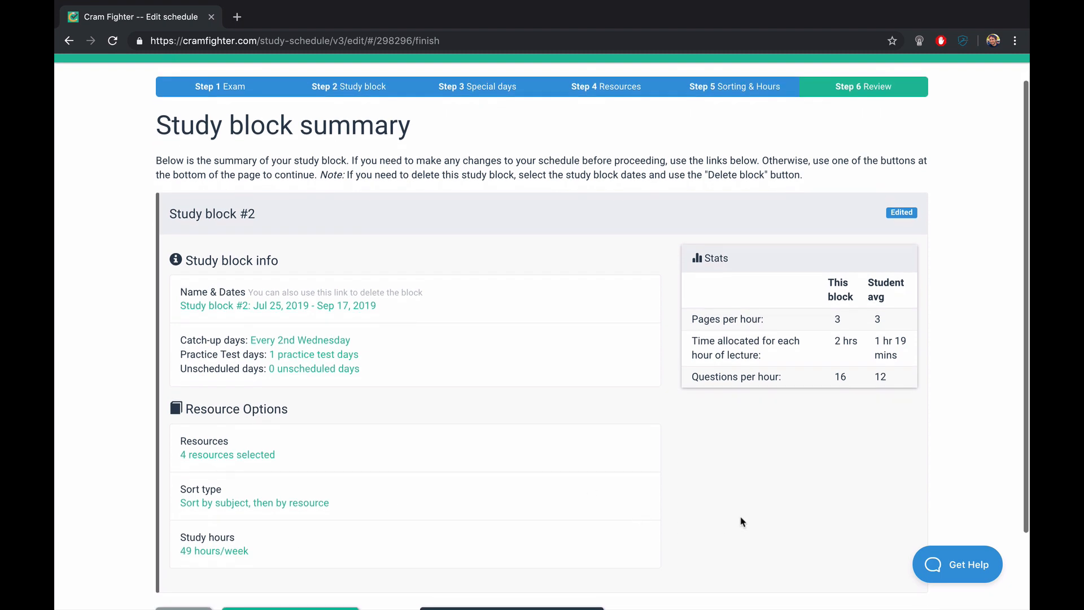
Add Study block #3 from September 18 to October 14, 2019, and save its special days with catch-up every 2nd Wednesday
{"action": "scroll", "coordinate": [742, 521], "scroll_direction": "down", "scroll_amount": 2}
{"action": "scroll", "coordinate": [743, 522], "scroll_direction": "up", "scroll_amount": 1}
{"action": "scroll", "coordinate": [743, 522], "scroll_direction": "down", "scroll_amount": 1}
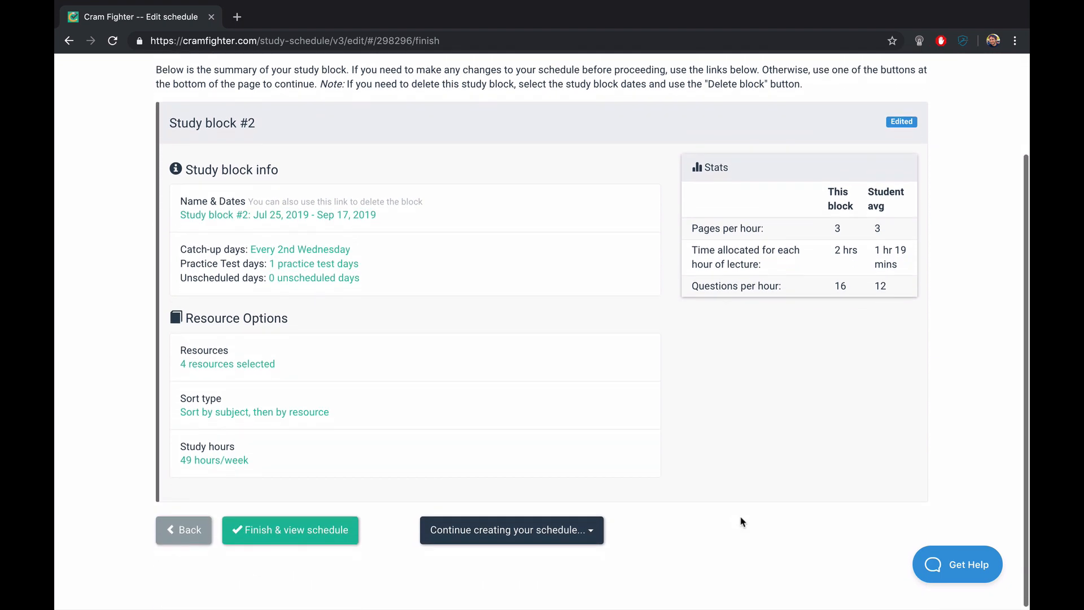
{"action": "left_click", "coordinate": [534, 534]}
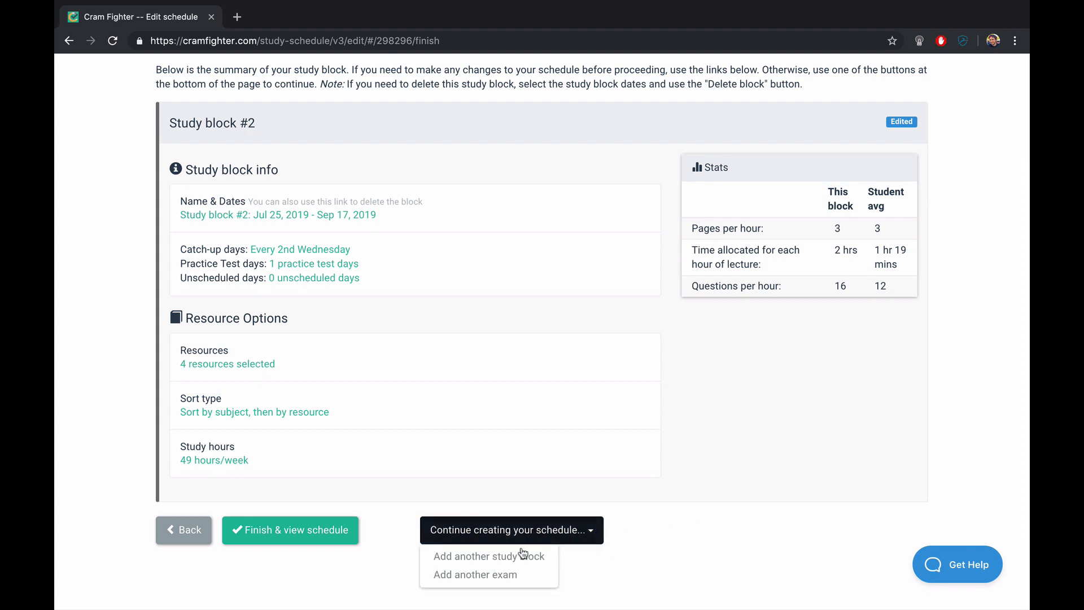
{"action": "left_click", "coordinate": [519, 557]}
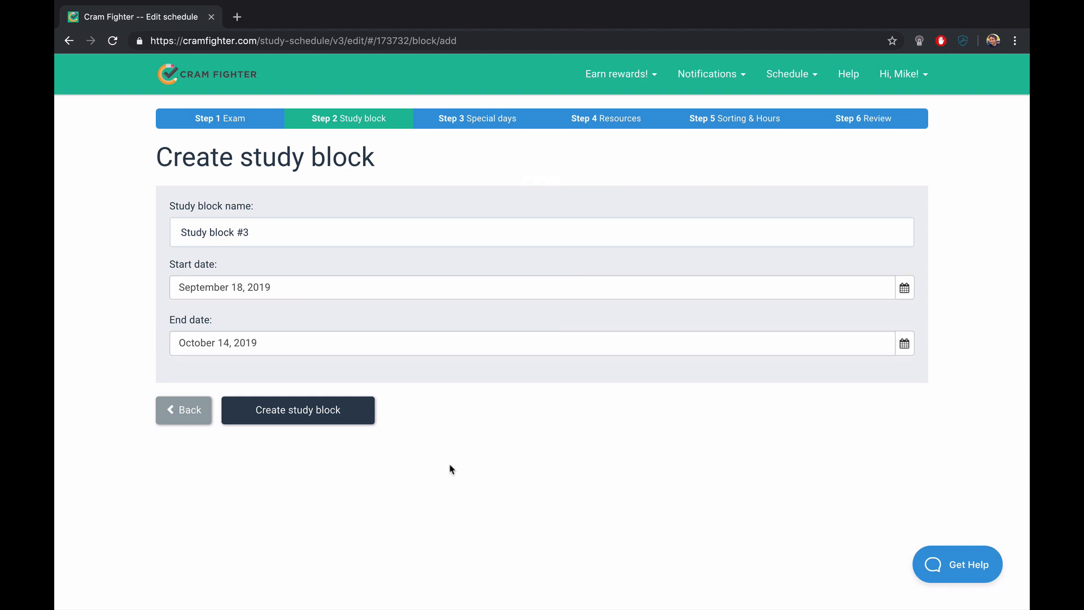
{"action": "left_click", "coordinate": [325, 412]}
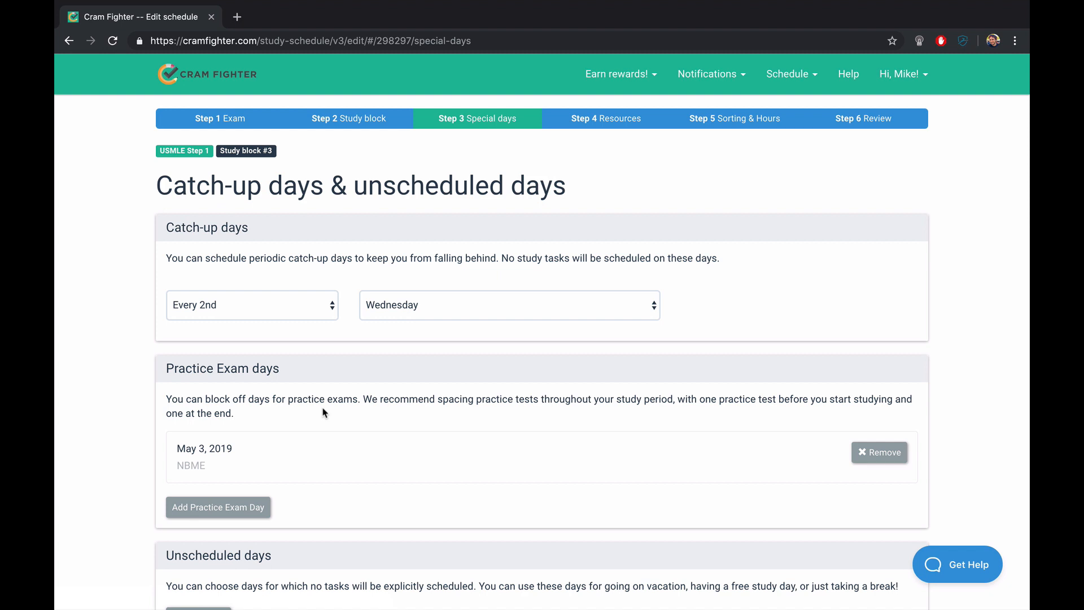
{"action": "scroll", "coordinate": [324, 413], "scroll_direction": "down", "scroll_amount": 3}
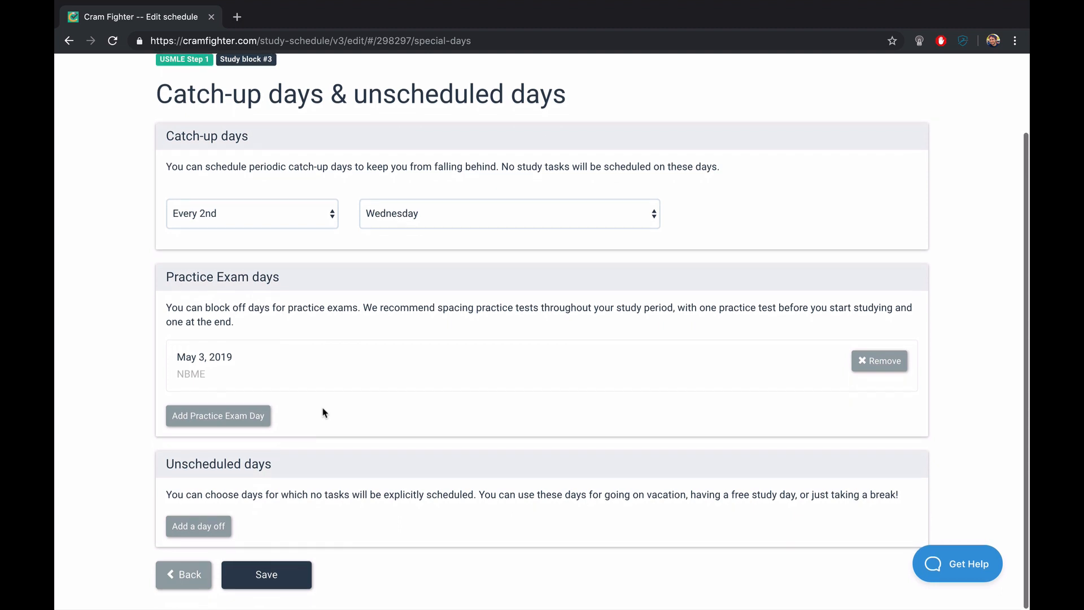
{"action": "left_click", "coordinate": [276, 584]}
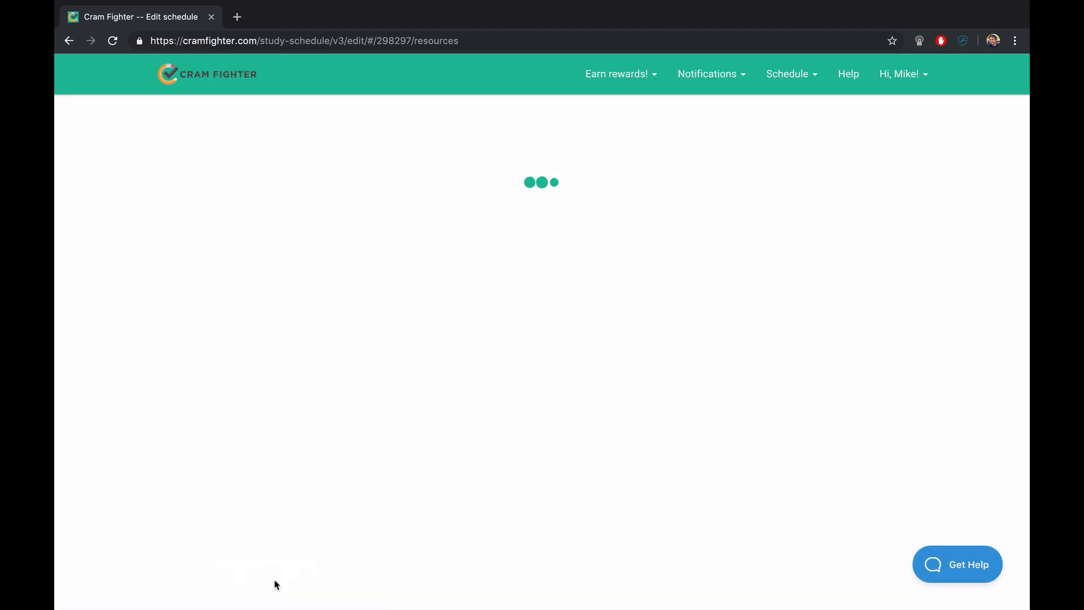
Search the resources for "first aid" and add First Aid for the USMLE Step 1, 2019 edition, with all chapters selected
{"action": "left_click", "coordinate": [421, 272]}
{"action": "type", "text": "first aid"}
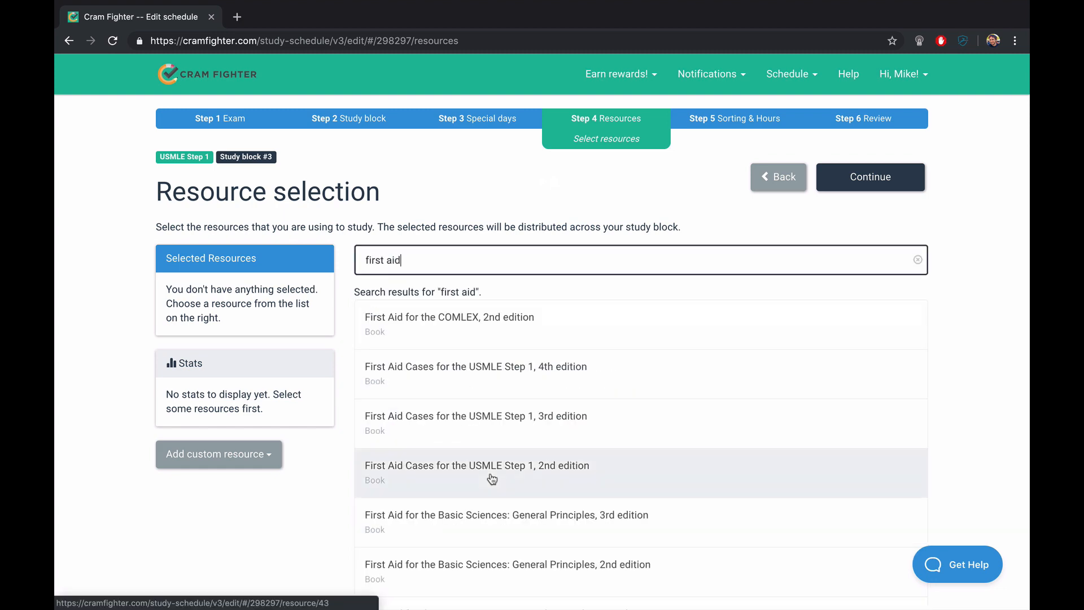
{"action": "scroll", "coordinate": [491, 479], "scroll_direction": "down", "scroll_amount": 3}
{"action": "scroll", "coordinate": [492, 479], "scroll_direction": "down", "scroll_amount": 3}
{"action": "left_click", "coordinate": [491, 477]}
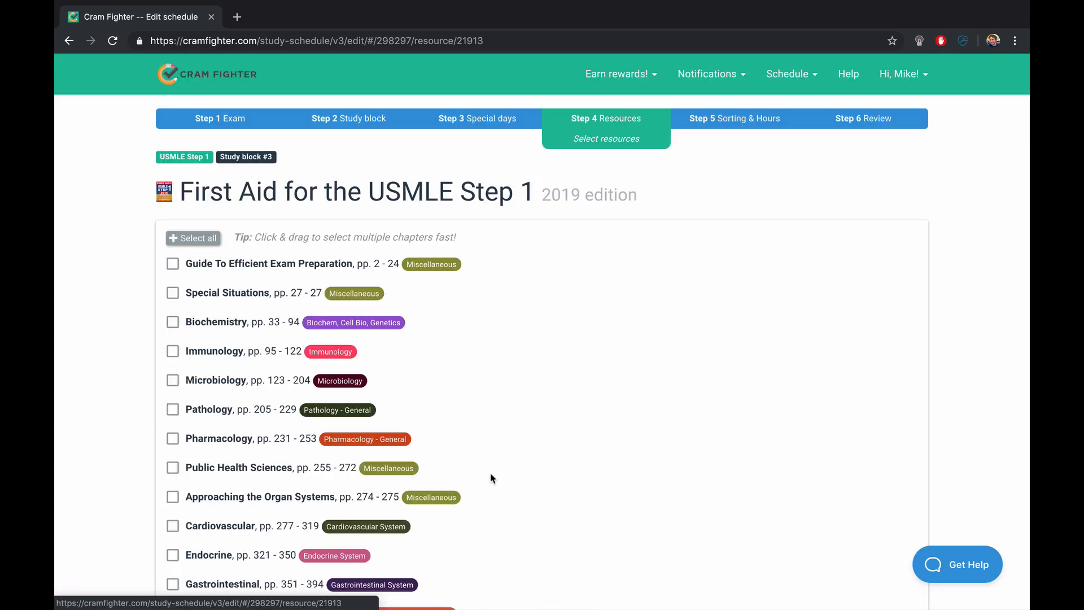
{"action": "left_click", "coordinate": [199, 239]}
{"action": "scroll", "coordinate": [554, 452], "scroll_direction": "down", "scroll_amount": 5}
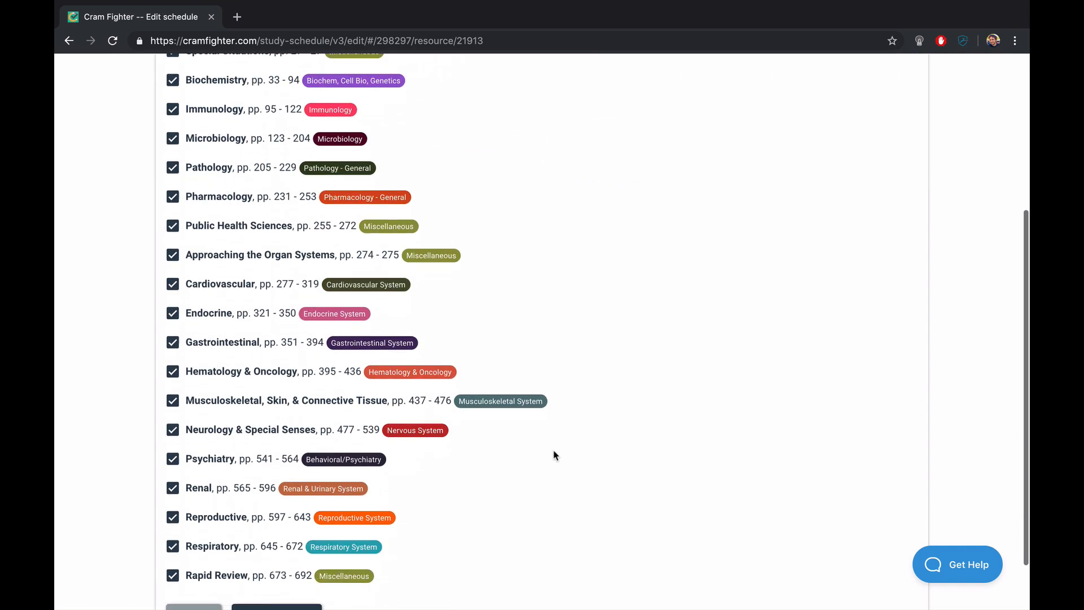
{"action": "left_click", "coordinate": [272, 550]}
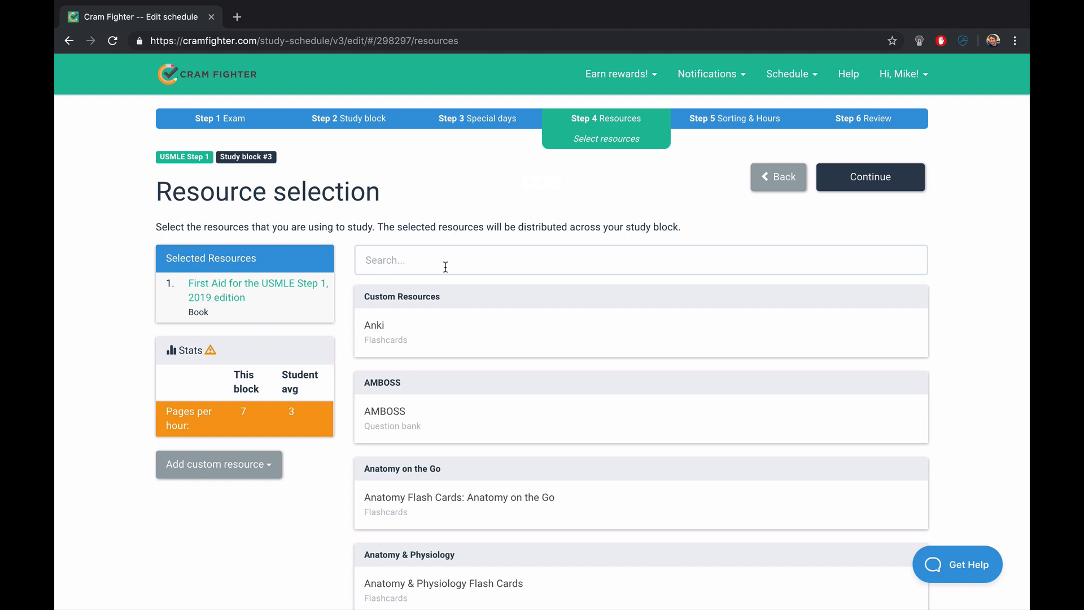
Search for "pathoma", add the Pathoma lecture series with all lectures to Study block #3, and continue to the sorting options
{"action": "left_click", "coordinate": [445, 267]}
{"action": "type", "text": "pathoma"}
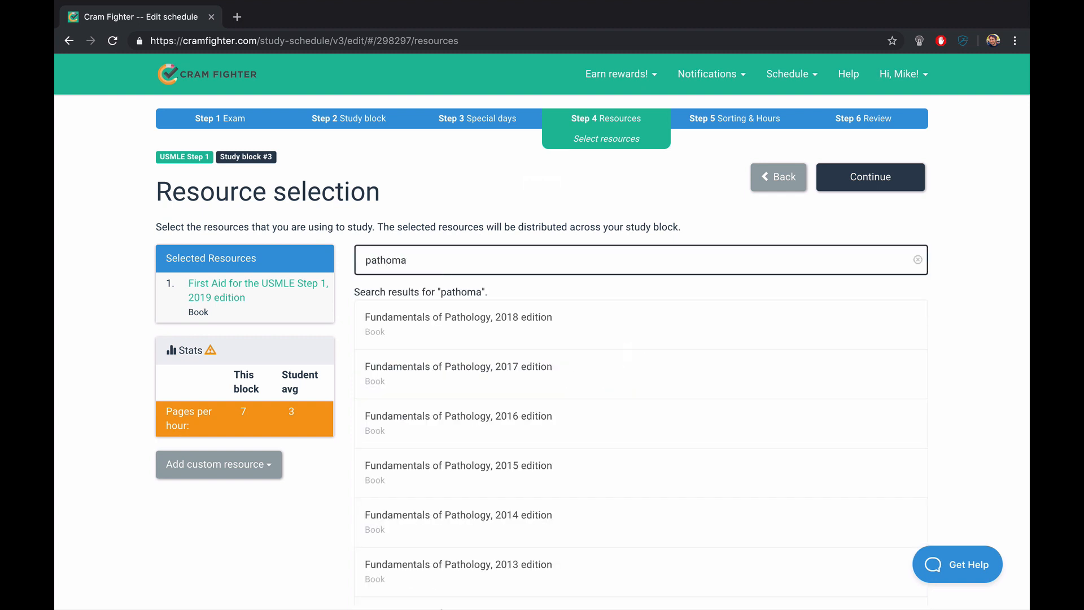
{"action": "scroll", "coordinate": [478, 468], "scroll_direction": "down", "scroll_amount": 3}
{"action": "left_click", "coordinate": [472, 486]}
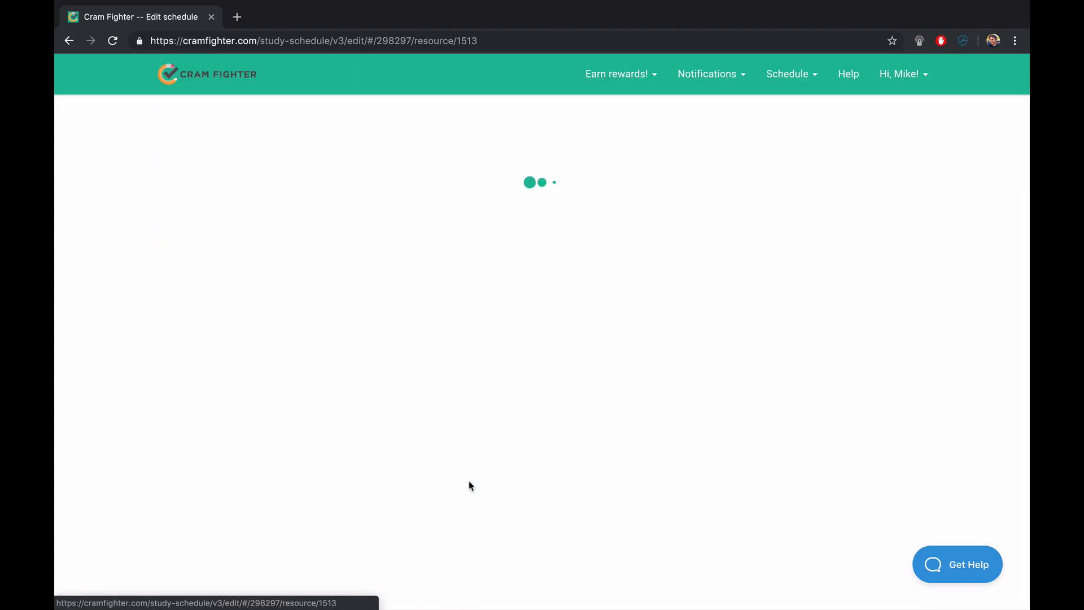
{"action": "left_click", "coordinate": [197, 233]}
{"action": "scroll", "coordinate": [564, 419], "scroll_direction": "down", "scroll_amount": 20}
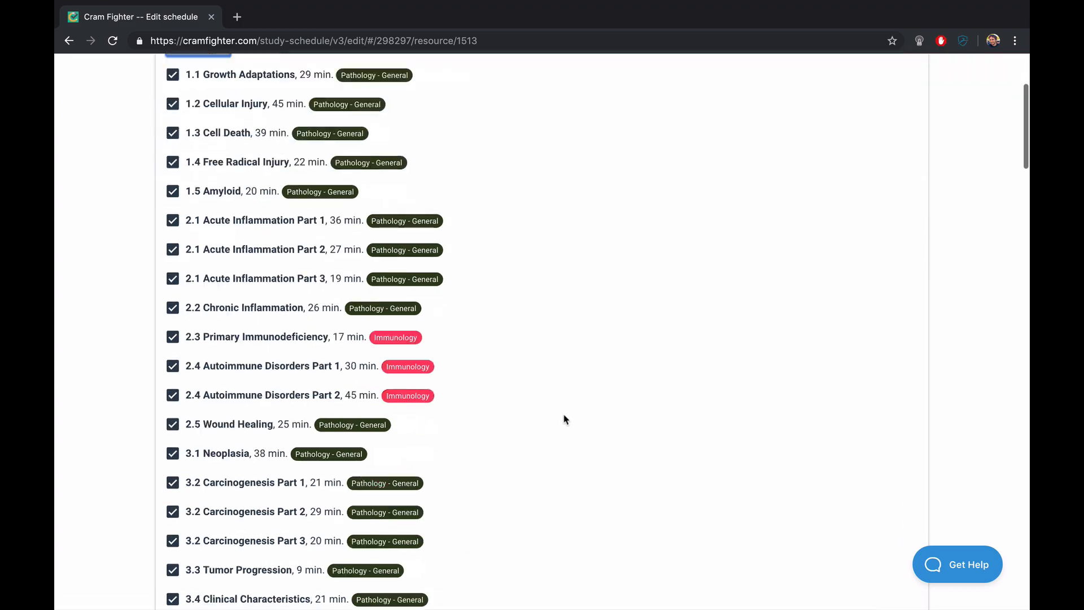
{"action": "scroll", "coordinate": [565, 419], "scroll_direction": "down", "scroll_amount": 20}
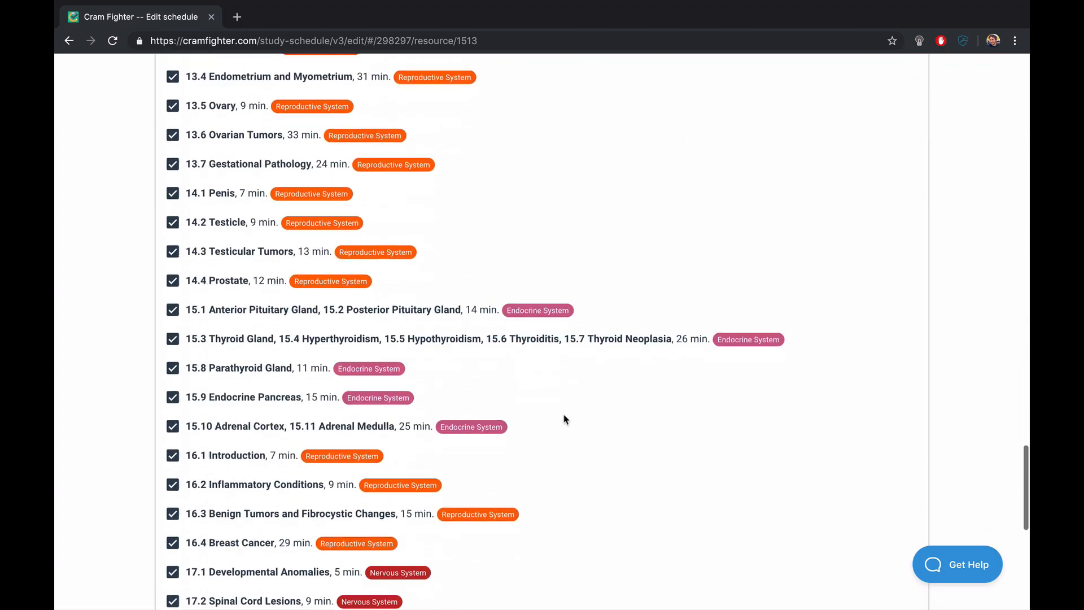
{"action": "scroll", "coordinate": [304, 581], "scroll_direction": "down", "scroll_amount": 1}
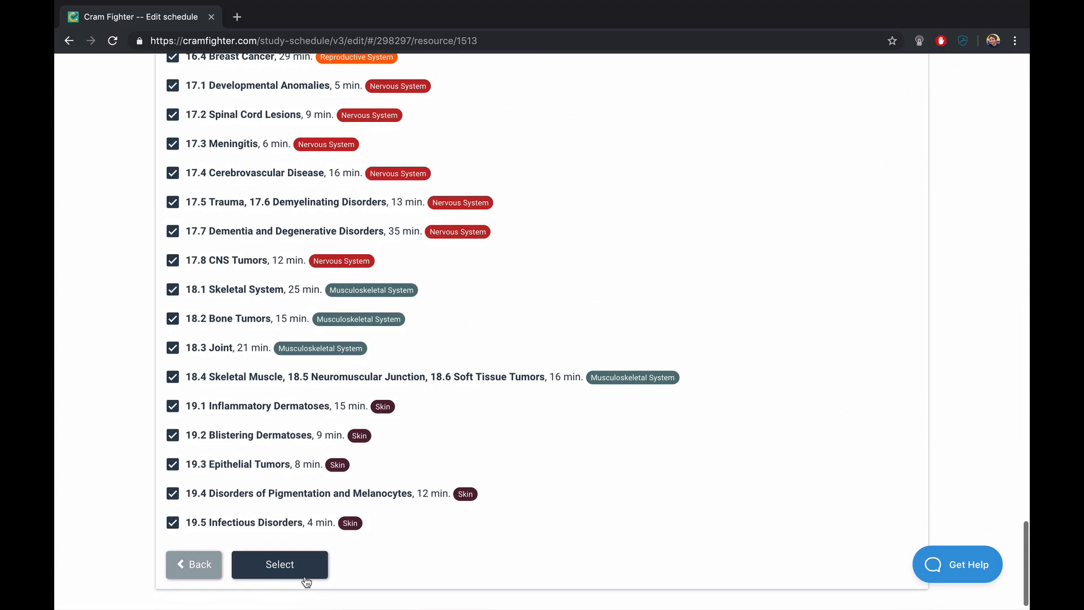
{"action": "left_click", "coordinate": [281, 568]}
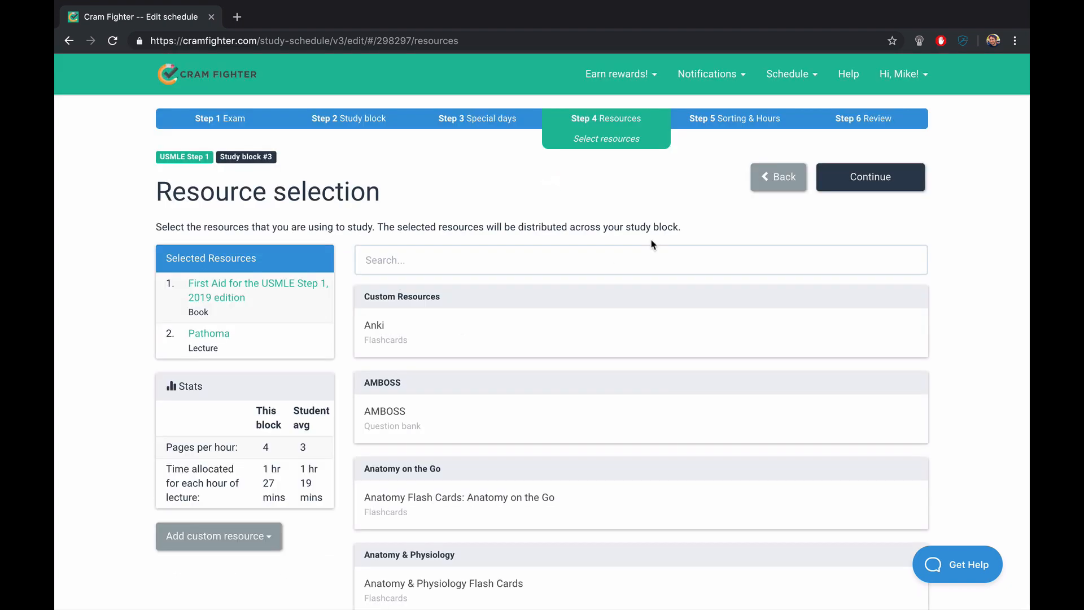
{"action": "left_click", "coordinate": [849, 181]}
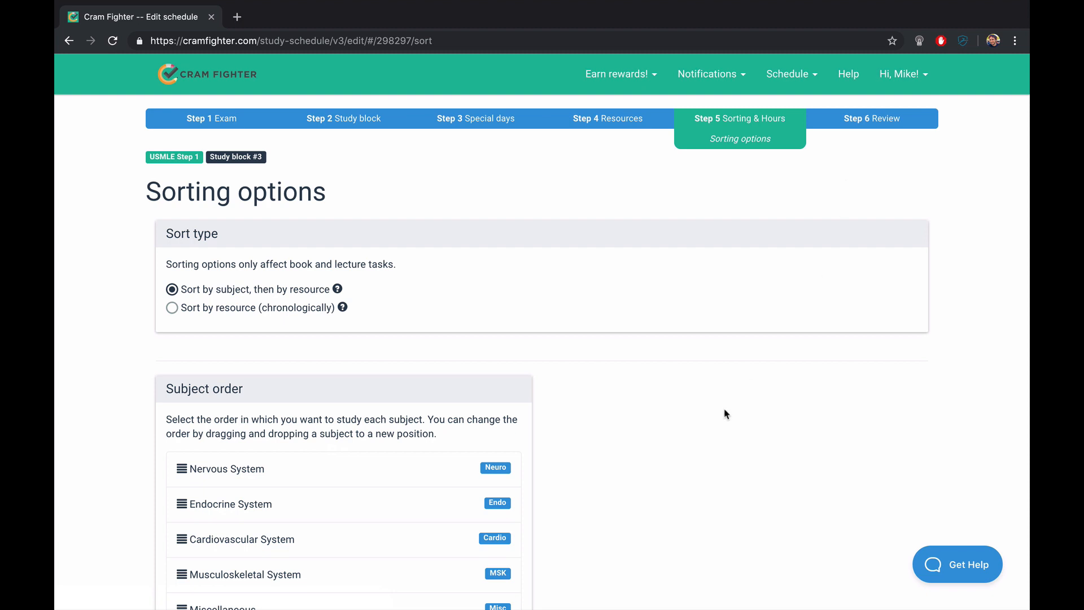
Move Gastrointestinal System to the first place in the subject order and save the sorting options
{"action": "scroll", "coordinate": [636, 469], "scroll_direction": "down", "scroll_amount": 2}
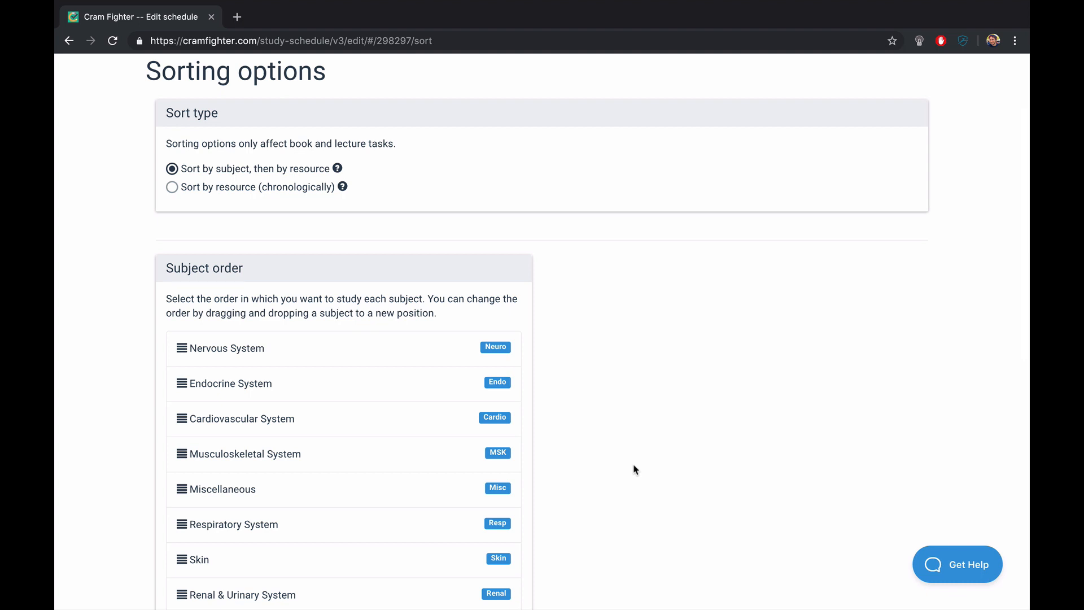
{"action": "scroll", "coordinate": [636, 470], "scroll_direction": "down", "scroll_amount": 3}
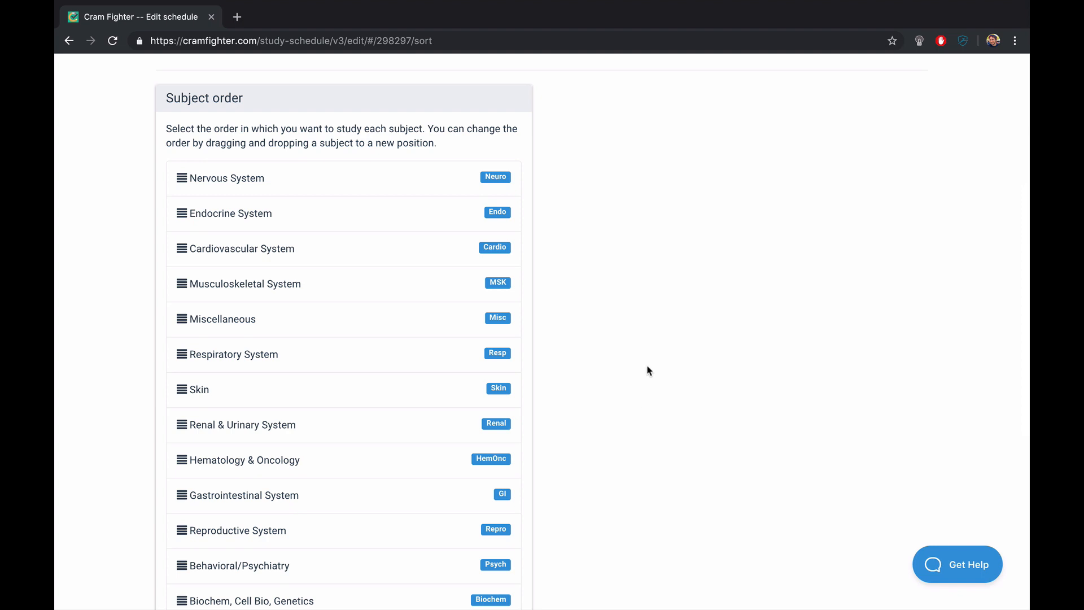
{"action": "scroll", "coordinate": [109, 384], "scroll_direction": "down", "scroll_amount": 2}
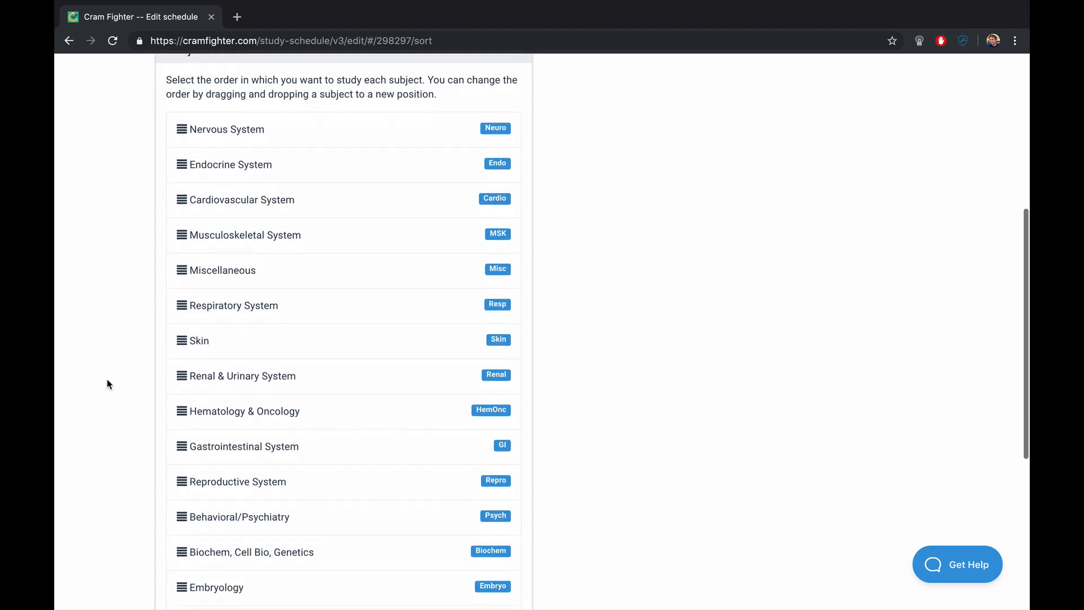
{"action": "scroll", "coordinate": [109, 384], "scroll_direction": "up", "scroll_amount": 1}
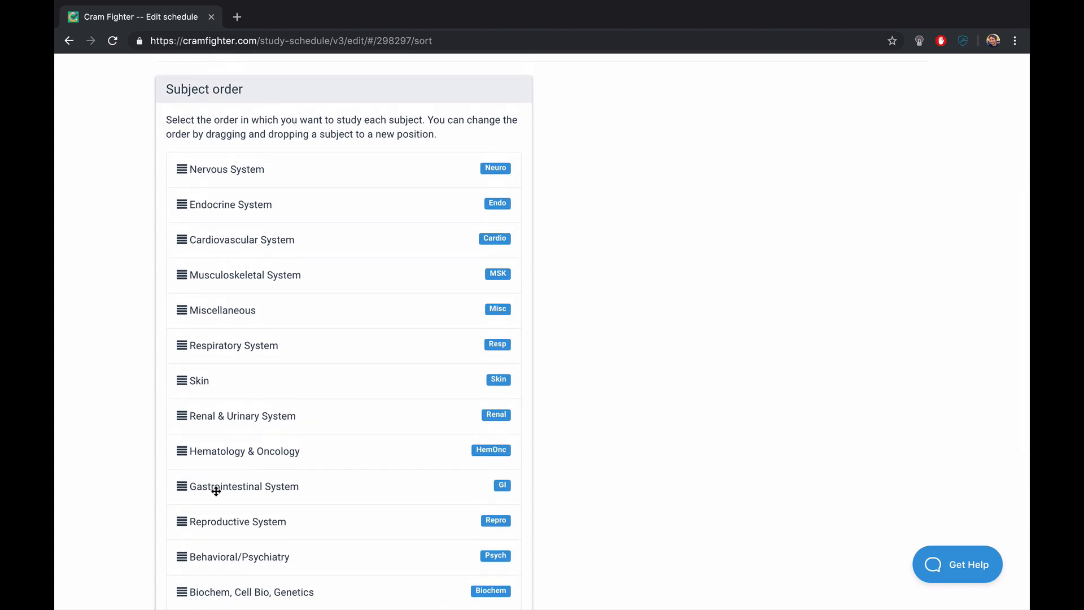
{"action": "left_click_drag", "start_coordinate": [216, 491], "coordinate": [235, 175]}
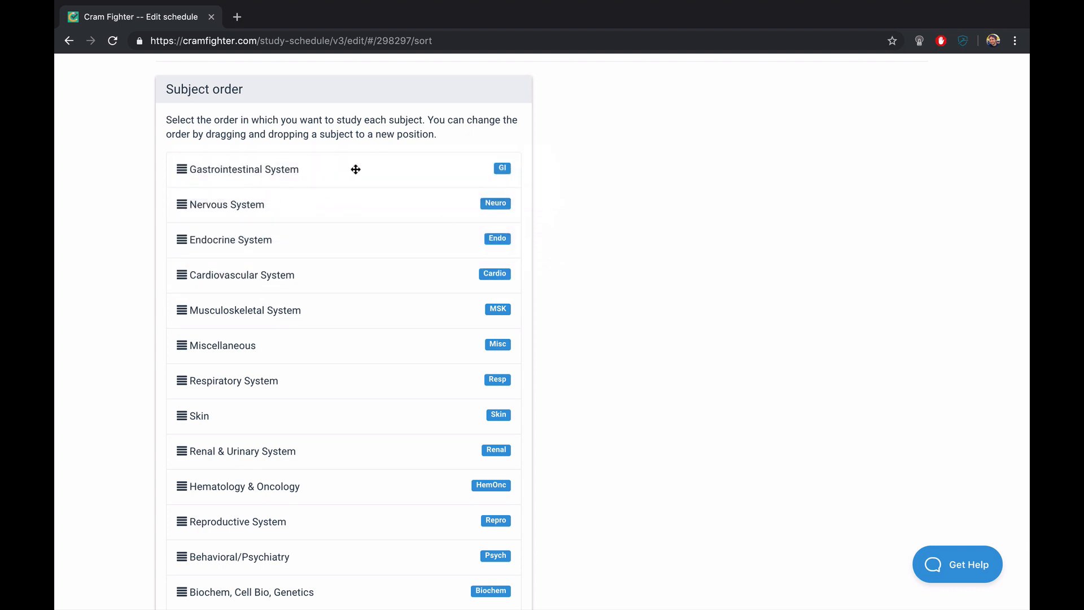
{"action": "scroll", "coordinate": [600, 343], "scroll_direction": "down", "scroll_amount": 6}
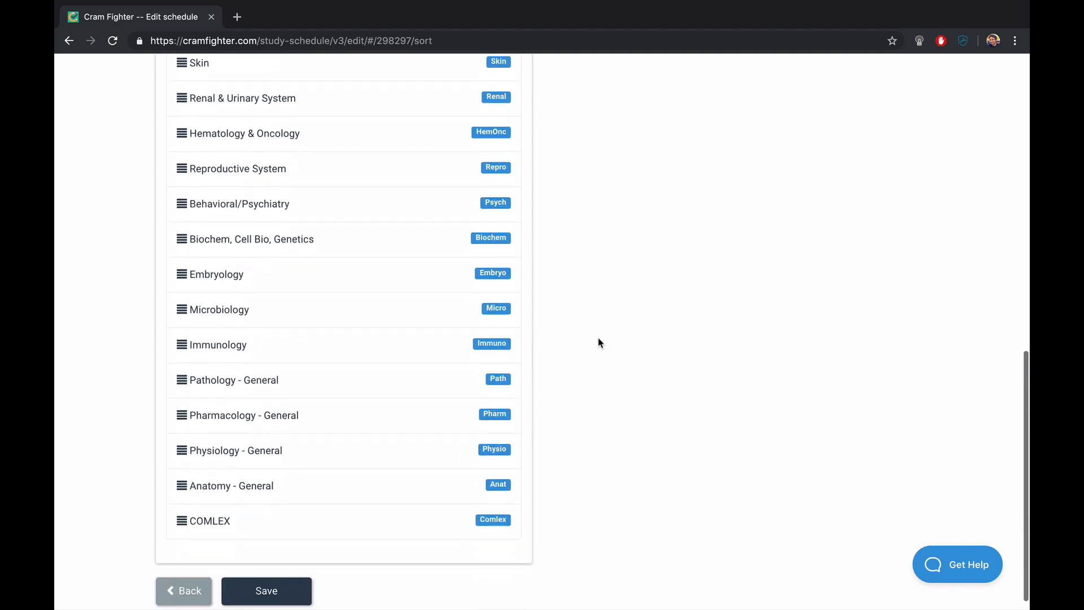
{"action": "left_click", "coordinate": [268, 590]}
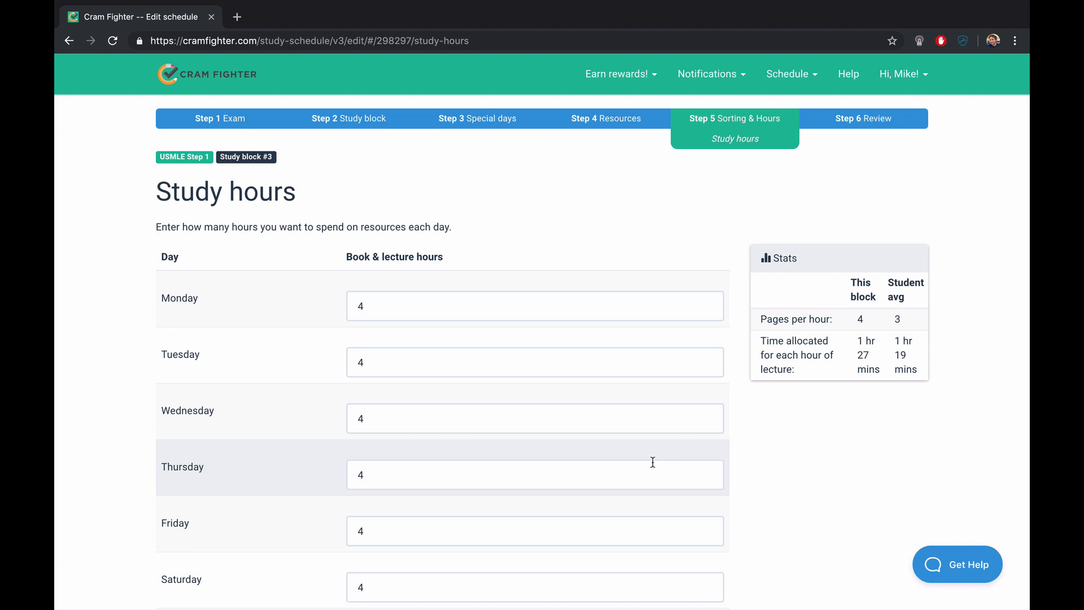
Reduce Saturday's book and lecture hours to make a 24-hour study week, and save the study hours
{"action": "scroll", "coordinate": [790, 495], "scroll_direction": "down", "scroll_amount": 2}
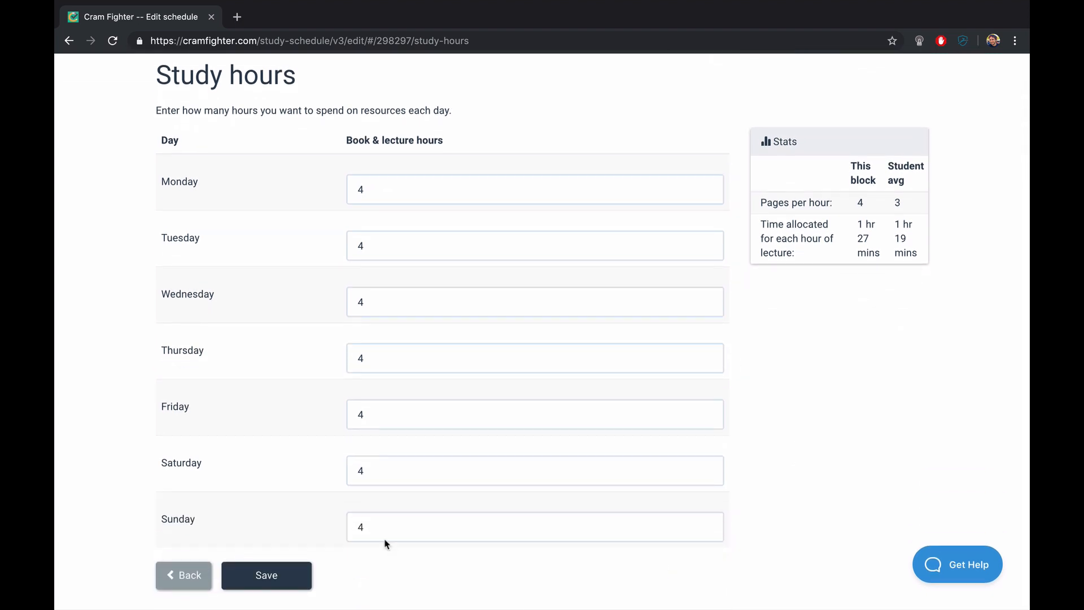
{"action": "left_click", "coordinate": [382, 473]}
{"action": "left_click", "coordinate": [266, 576]}
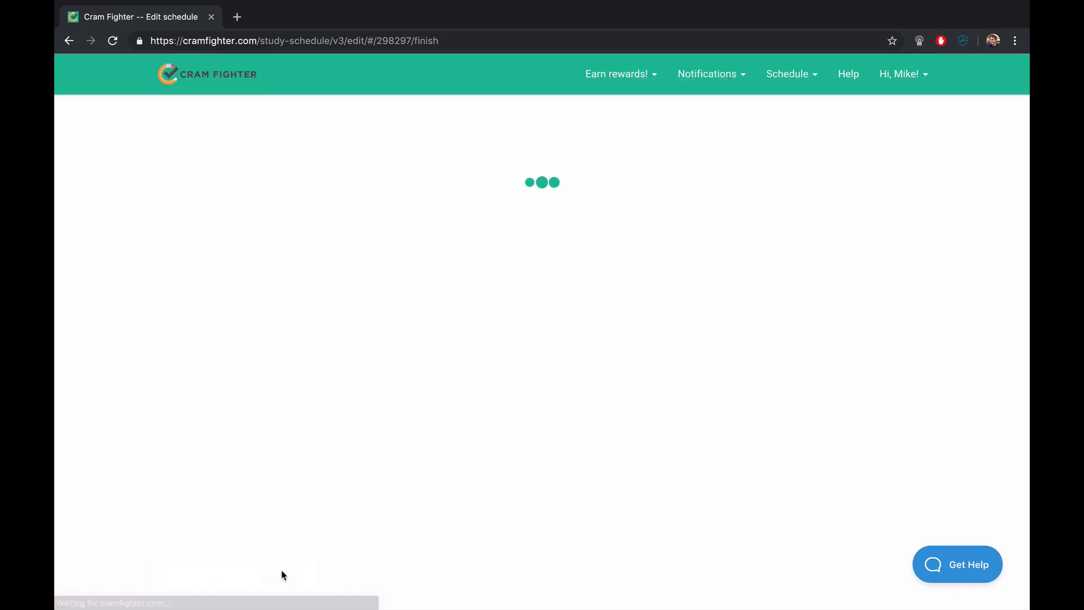
Finish Study block #3 from its summary and view the start of the generated weekly schedule
{"action": "scroll", "coordinate": [712, 473], "scroll_direction": "down", "scroll_amount": 3}
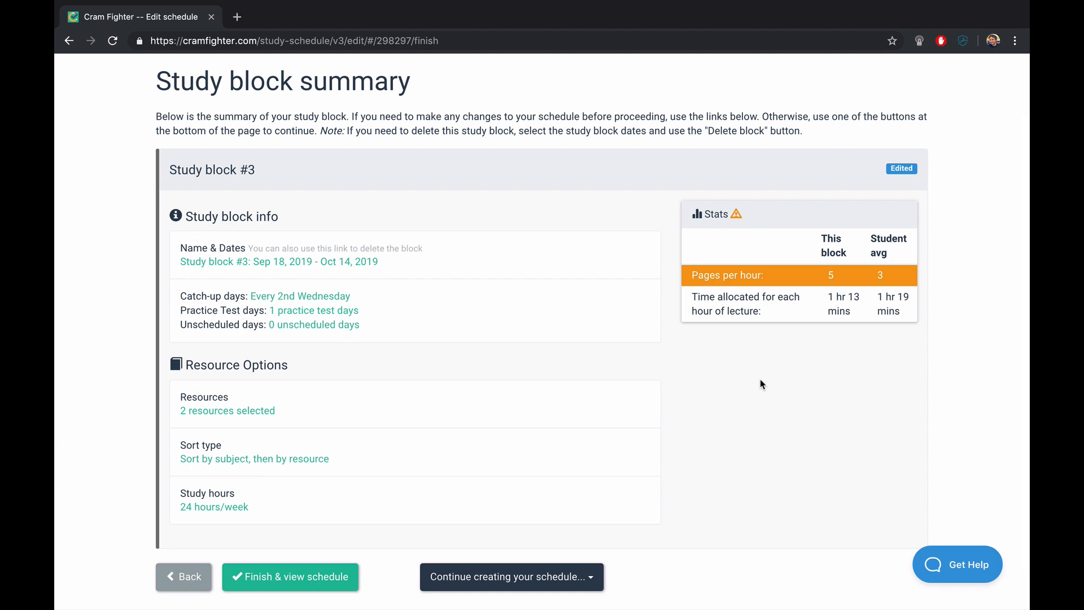
{"action": "left_click", "coordinate": [308, 579]}
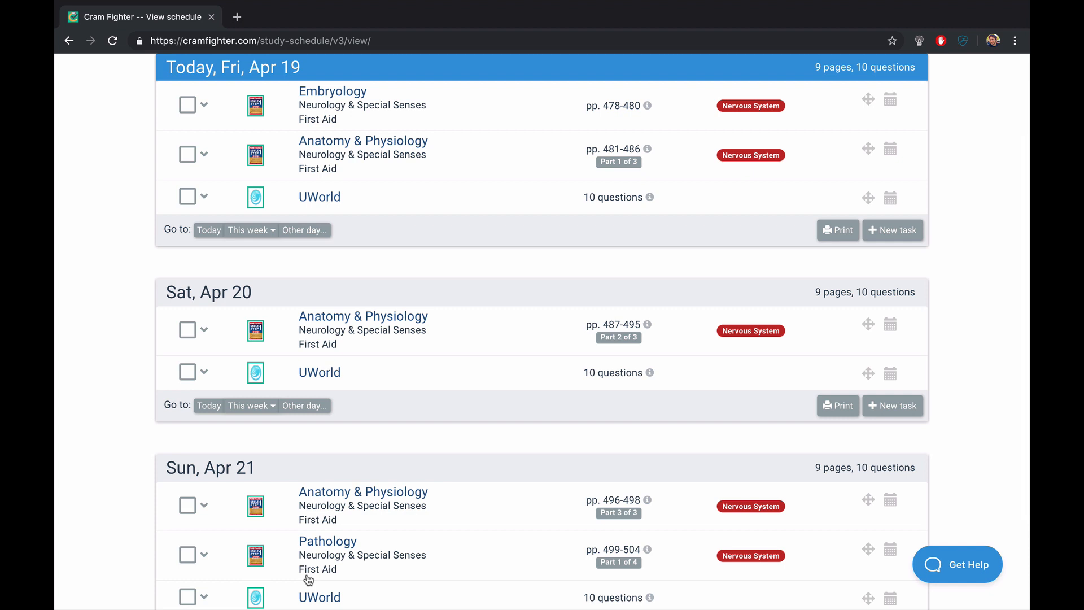
{"action": "scroll", "coordinate": [96, 320], "scroll_direction": "up", "scroll_amount": 3}
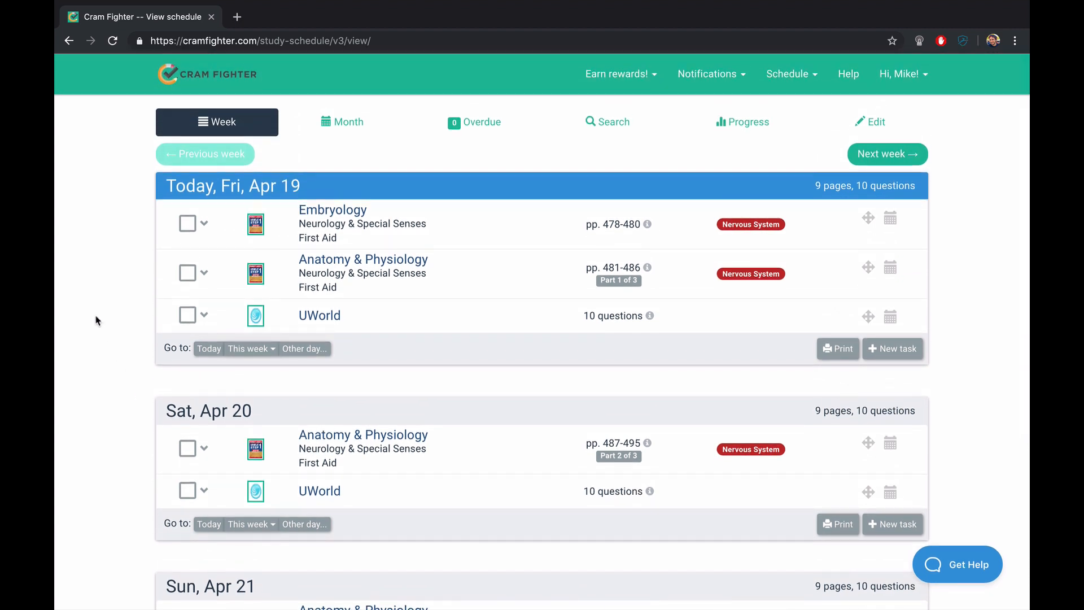
Mark today's Embryology and Anatomy & Physiology tasks complete and move today's UWorld task to the start of Sat, Apr 20
{"action": "left_click", "coordinate": [188, 223]}
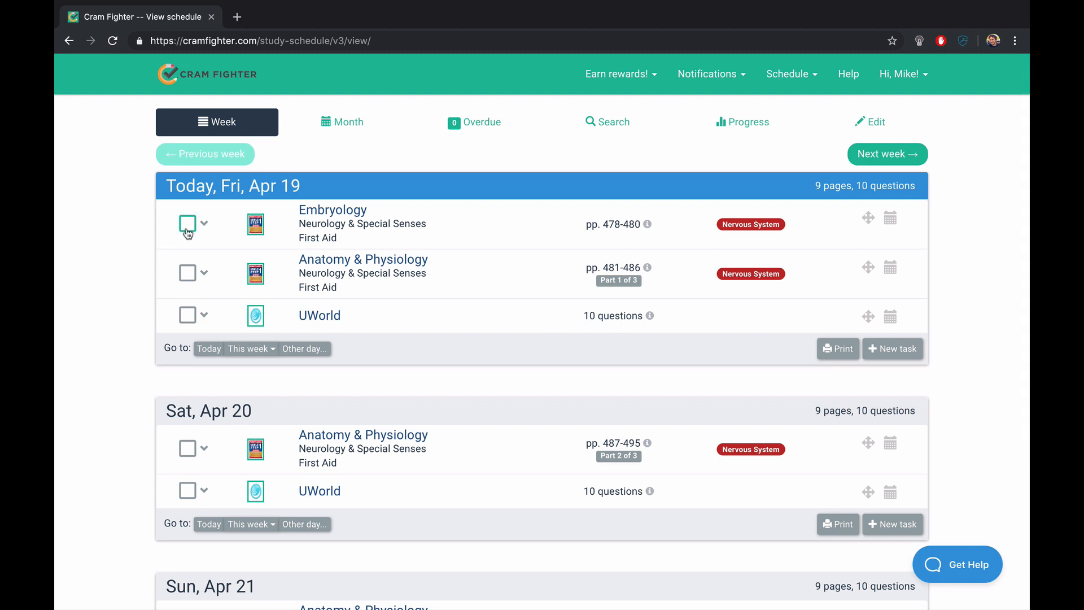
{"action": "left_click", "coordinate": [188, 275]}
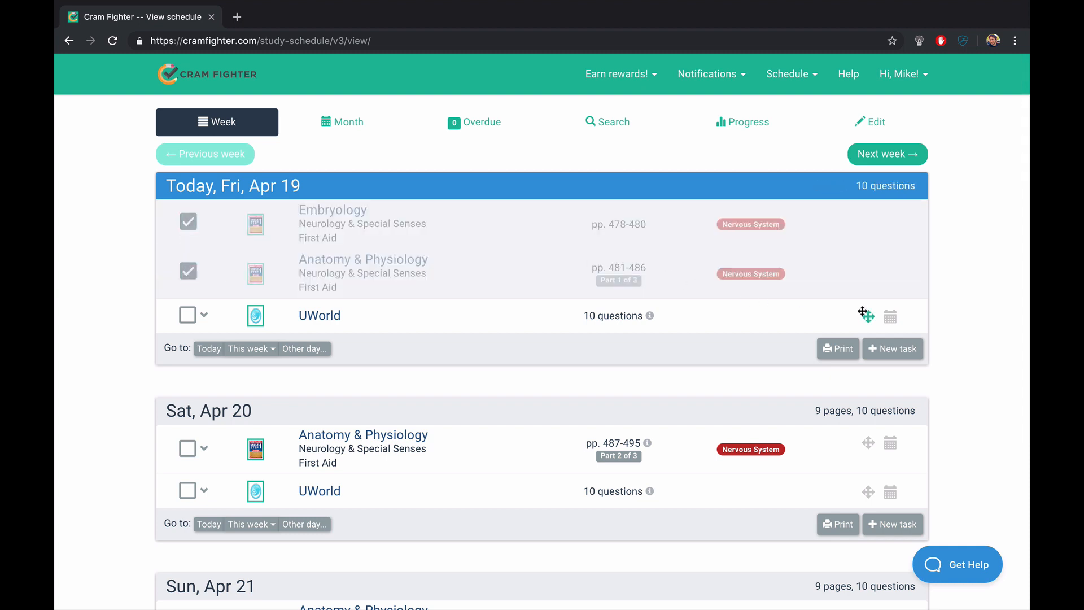
{"action": "left_click_drag", "start_coordinate": [864, 315], "coordinate": [870, 433]}
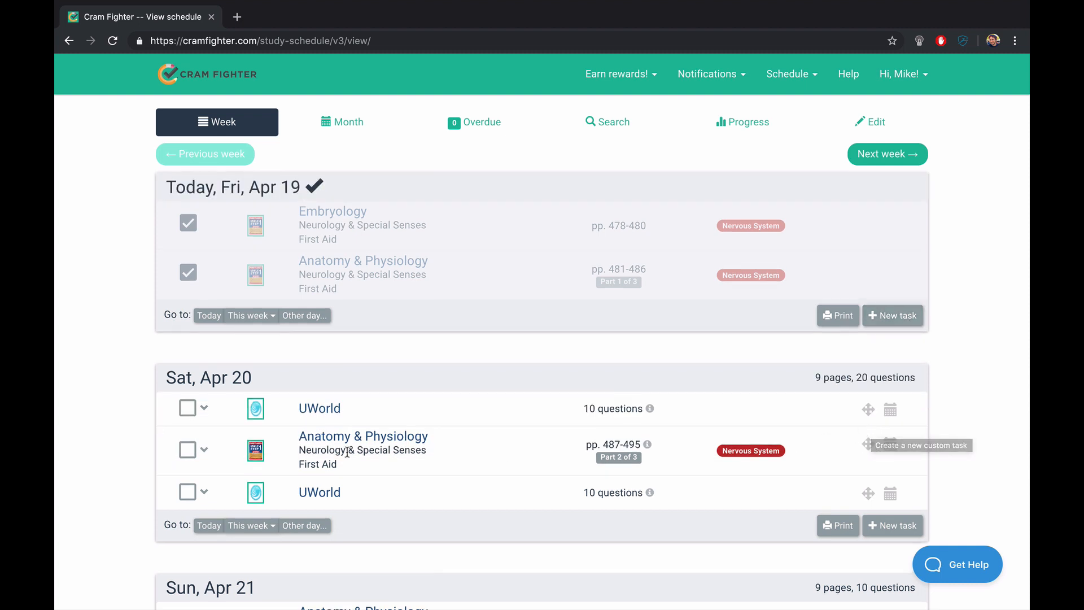
Mark the first UWorld task on Sat, Apr 20 as partially completed with 5 questions done
{"action": "left_click", "coordinate": [204, 408]}
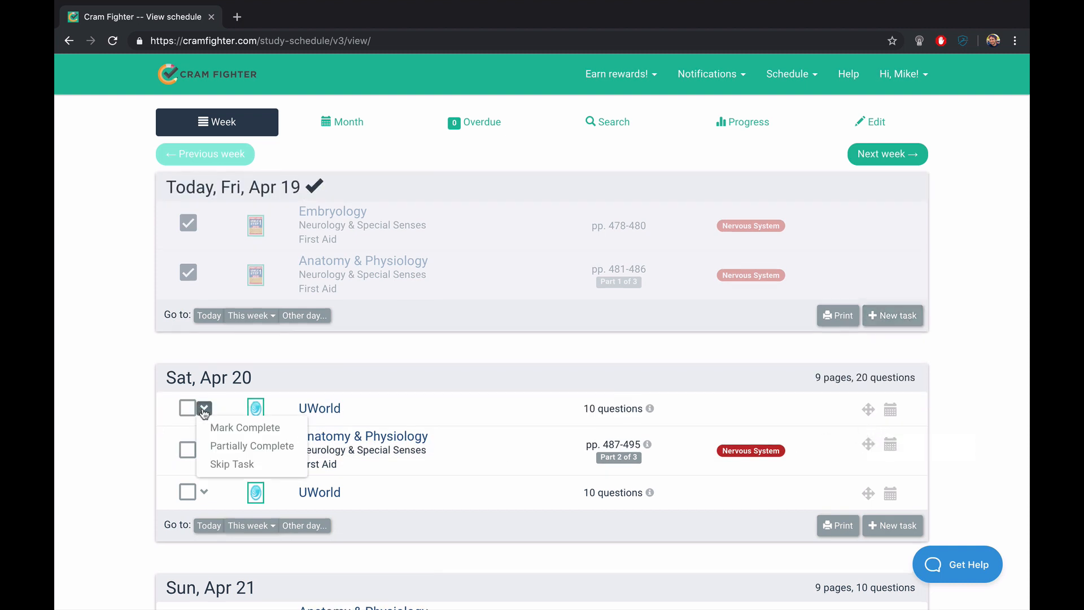
{"action": "left_click", "coordinate": [223, 446]}
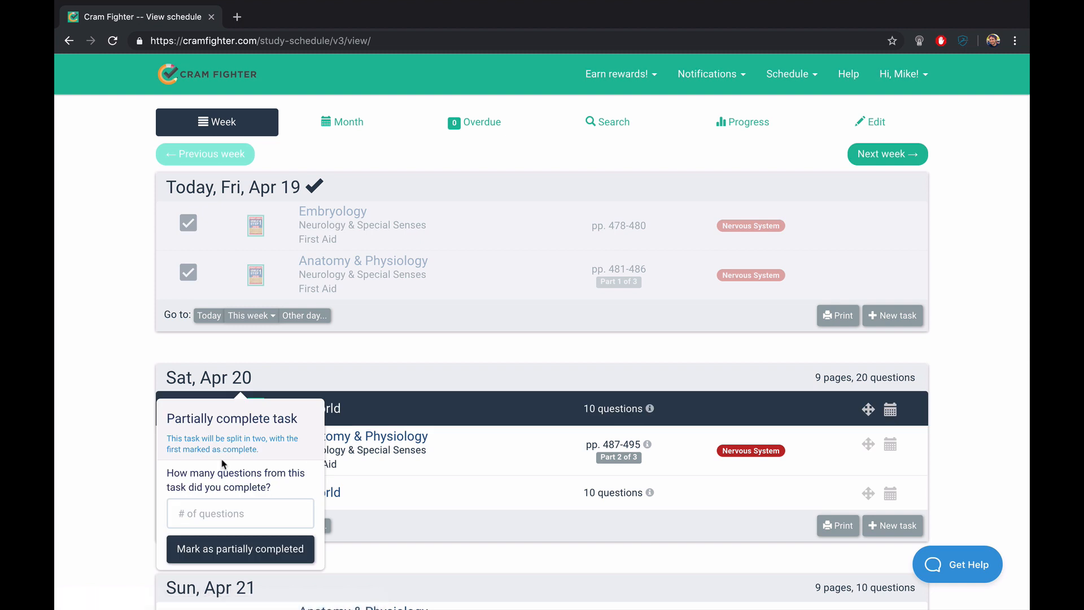
{"action": "left_click", "coordinate": [220, 510]}
{"action": "type", "text": "5"}
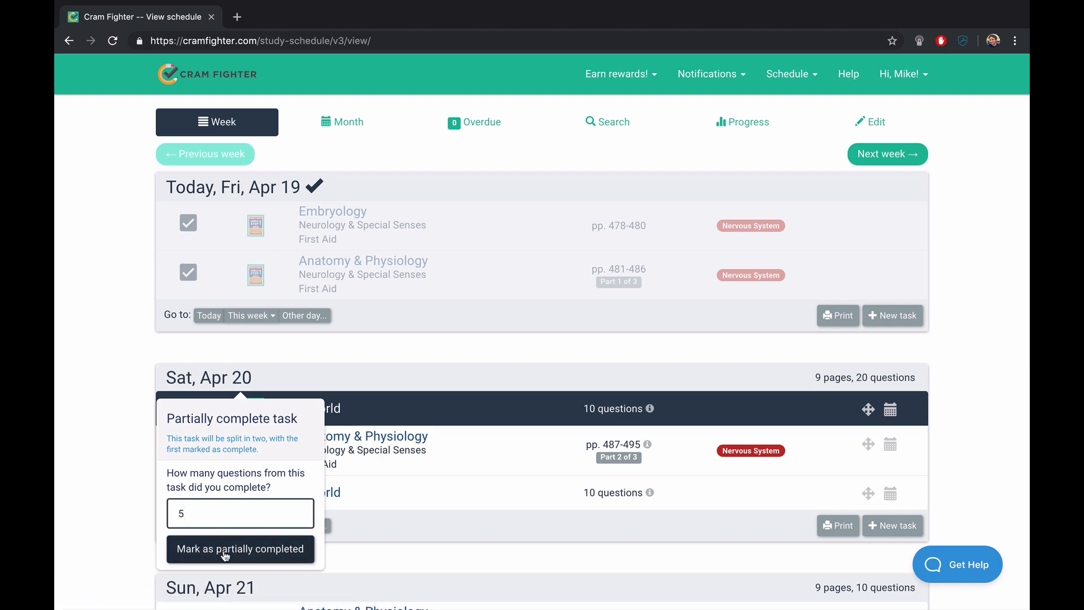
{"action": "left_click", "coordinate": [225, 549]}
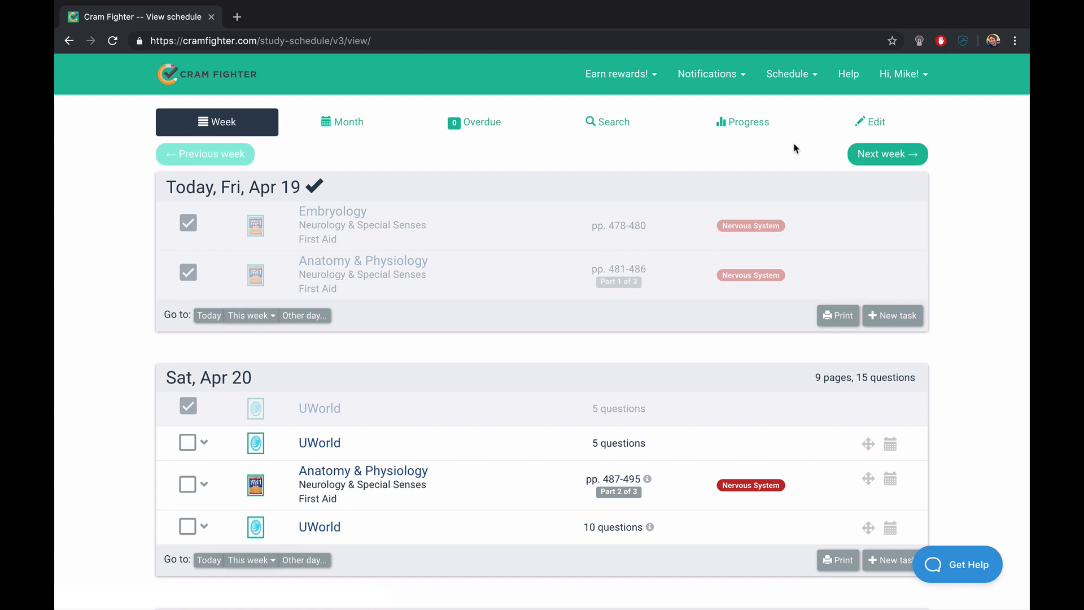
View the schedule's edit and rebalance options and its progress statistics, returning to the weekly schedule after each
{"action": "left_click", "coordinate": [891, 122]}
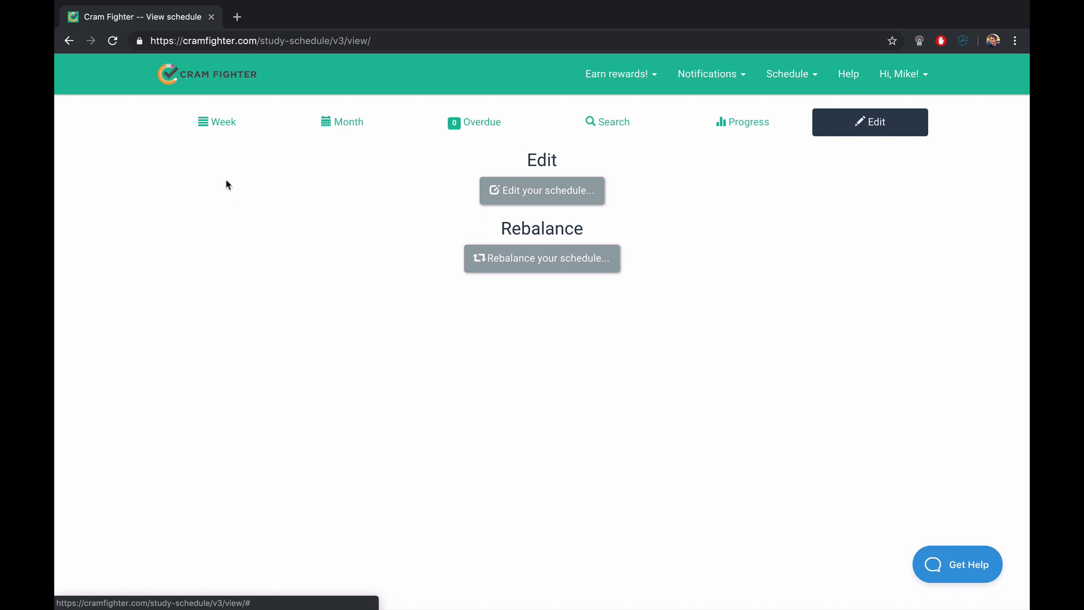
{"action": "left_click", "coordinate": [211, 122]}
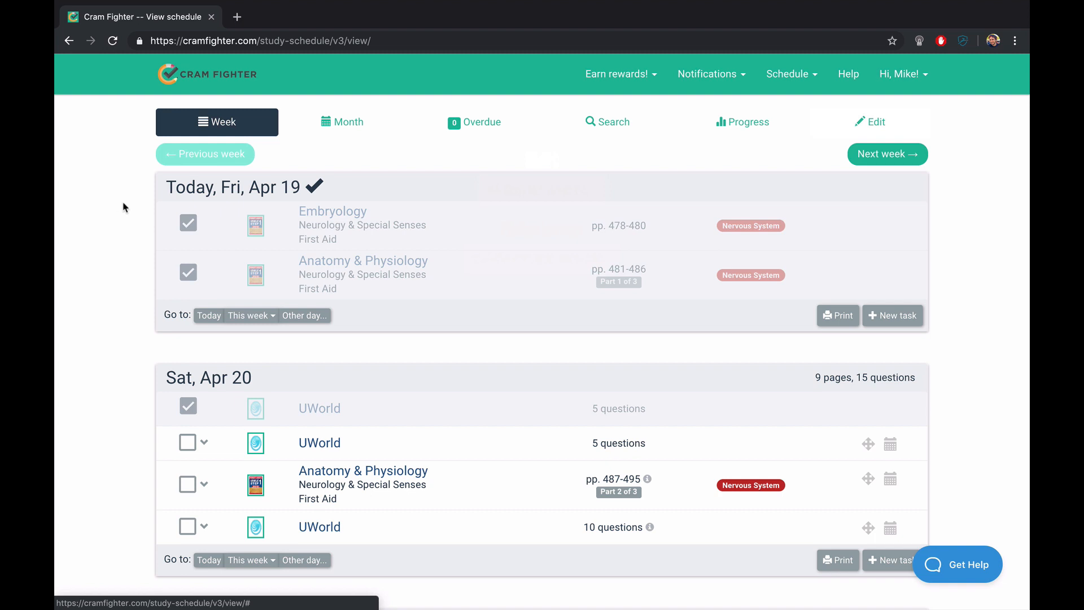
{"action": "left_click", "coordinate": [755, 134]}
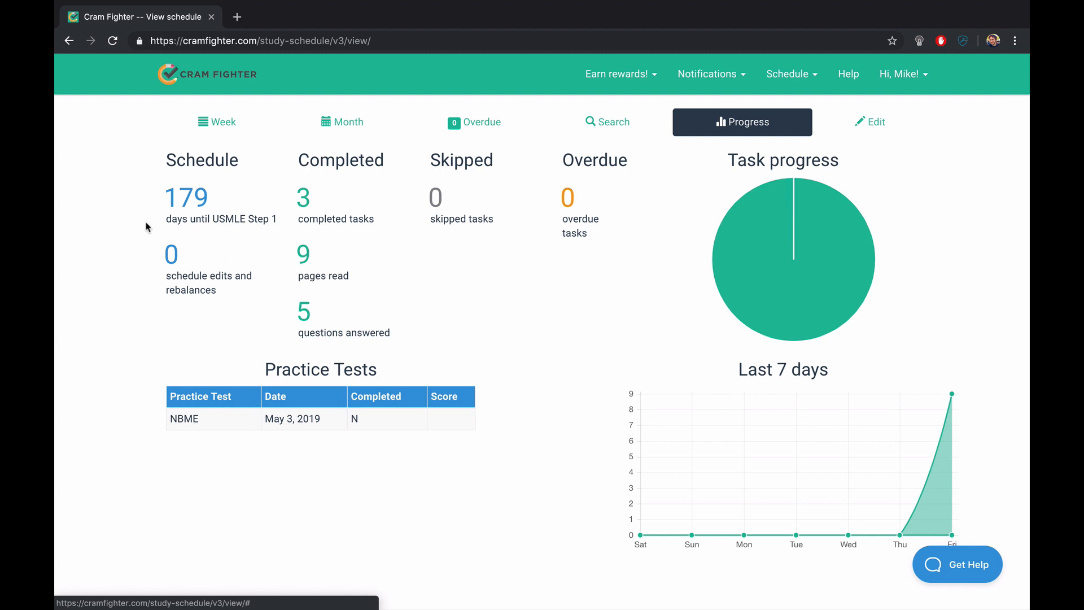
{"action": "left_click", "coordinate": [220, 120]}
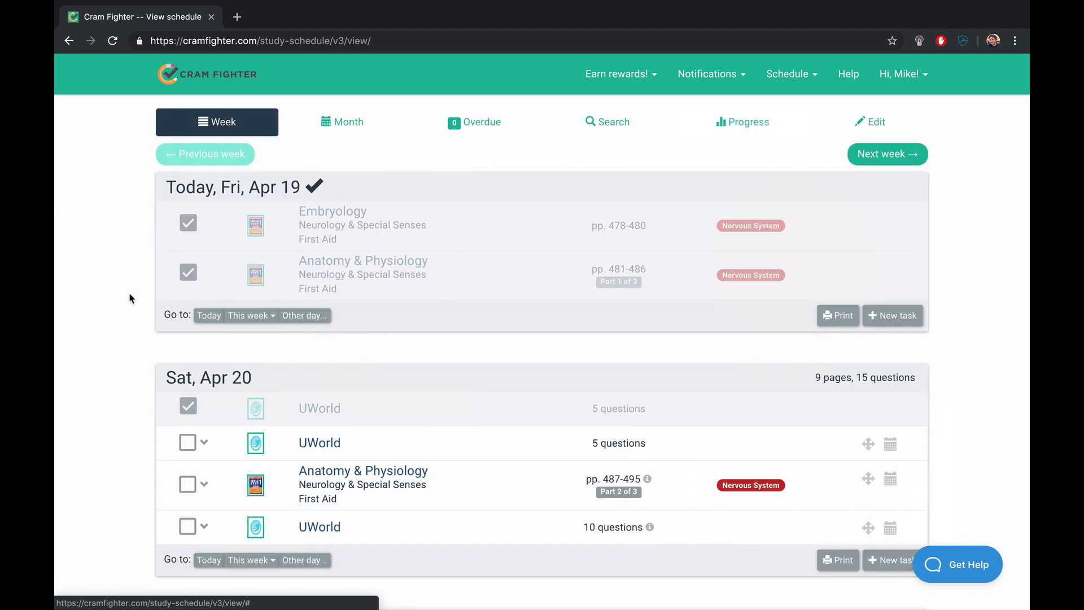